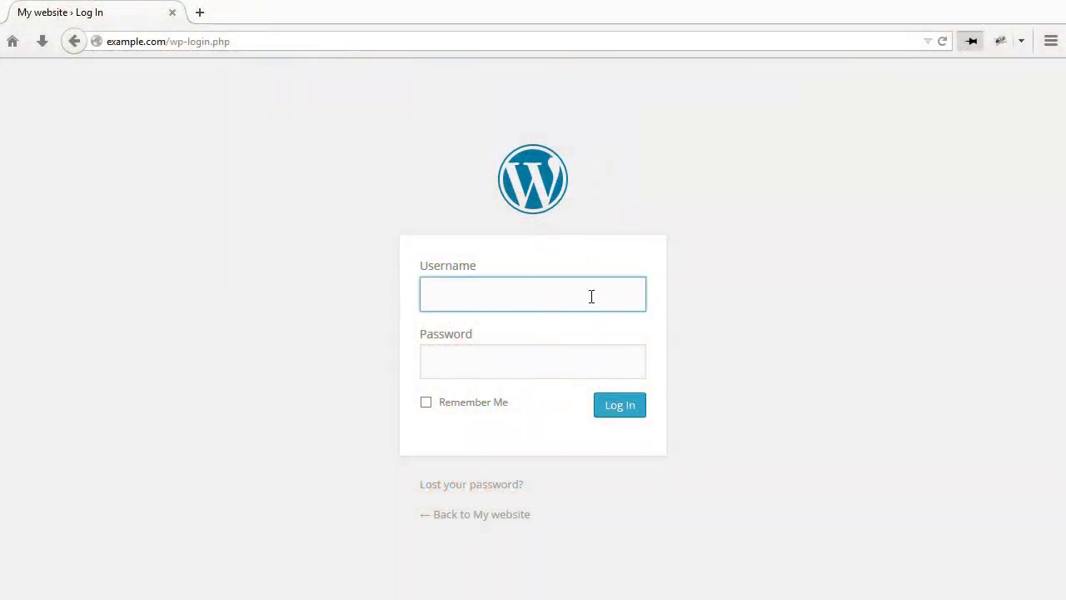
Sign in to the WordPress admin with the saved login credentials
type("a")
left_click(559, 319)
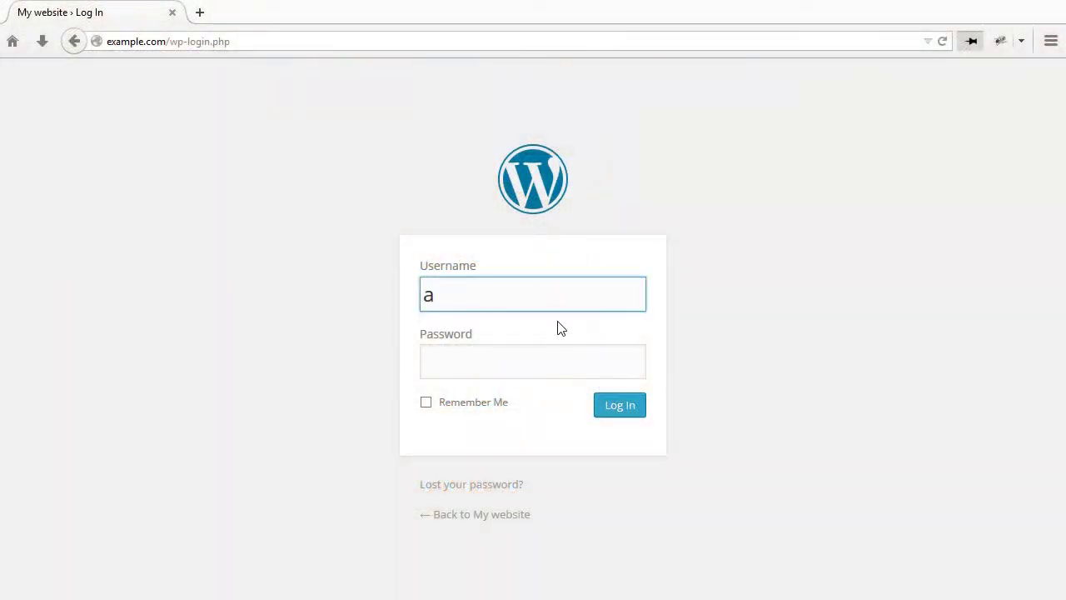
left_click(637, 418)
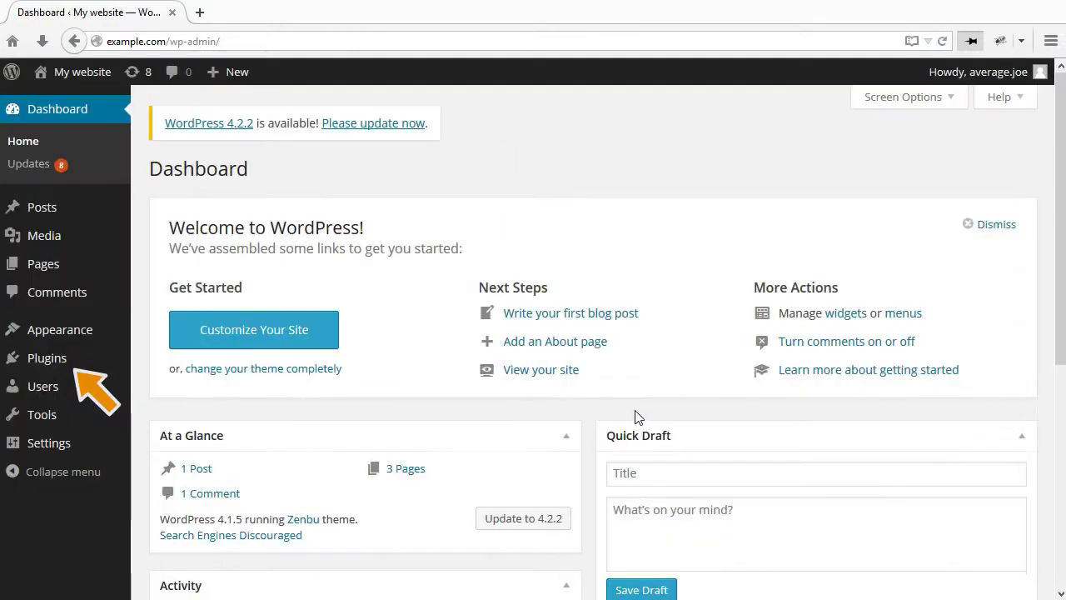
mouse_move(46, 358)
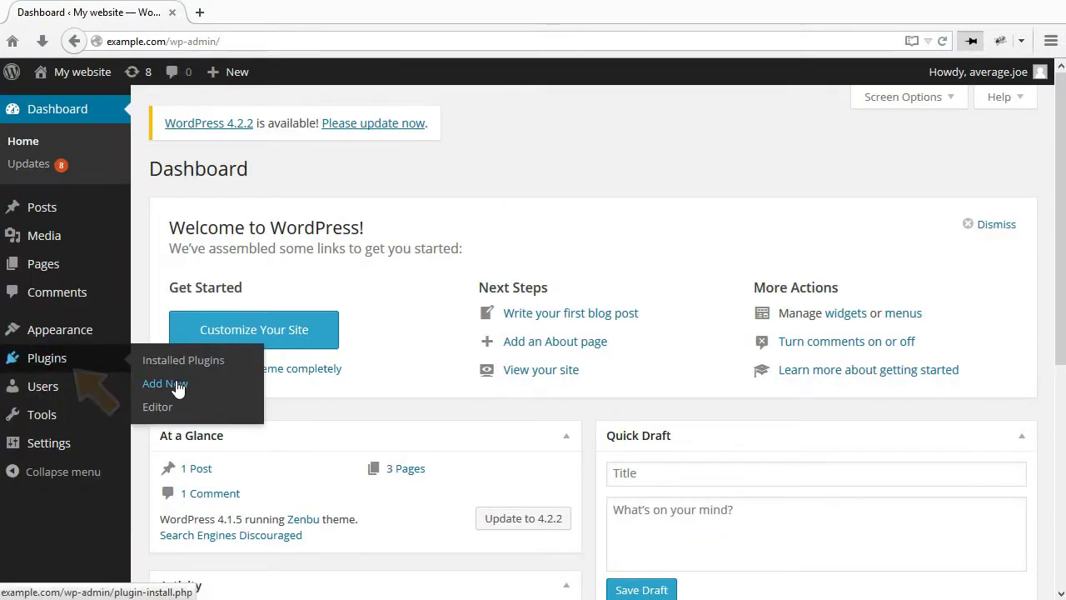
Search the WordPress plugin directory for 'oFeatures'
left_click(179, 389)
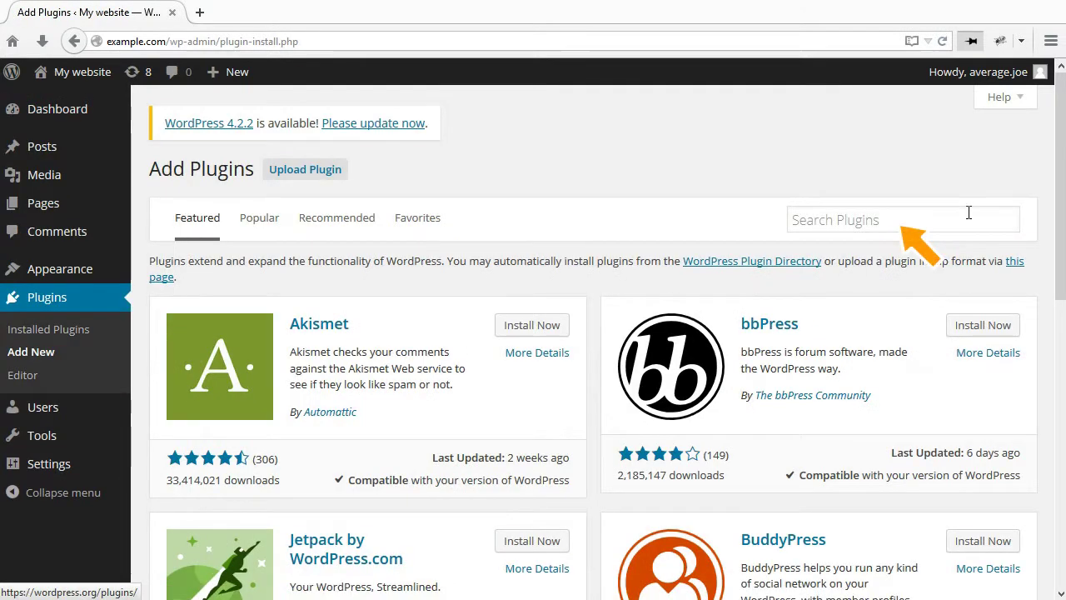
left_click(947, 226)
type("oFeatu")
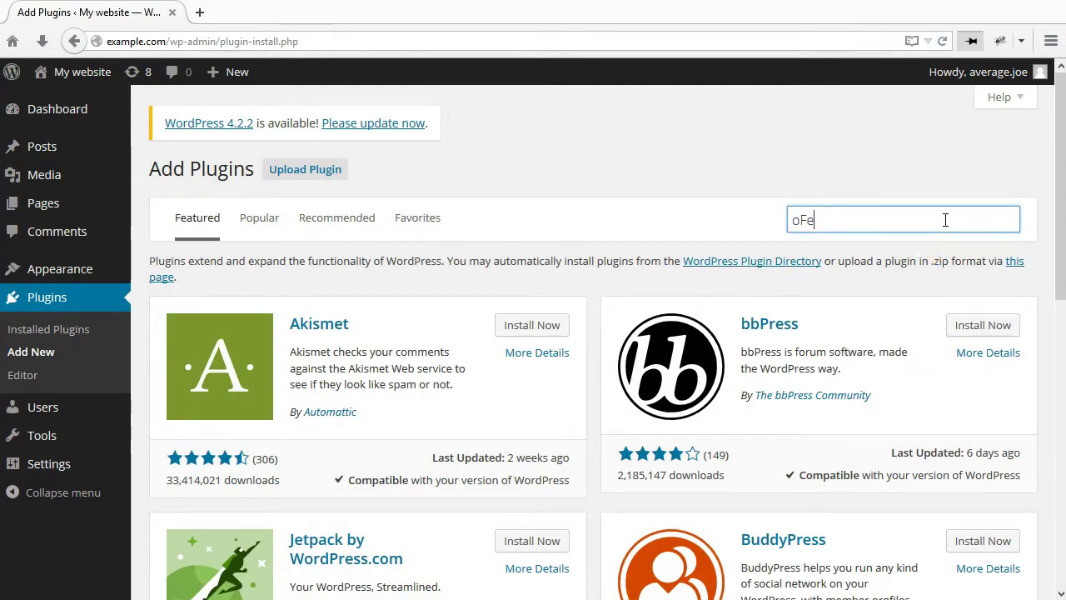
type("res")
key("Return")
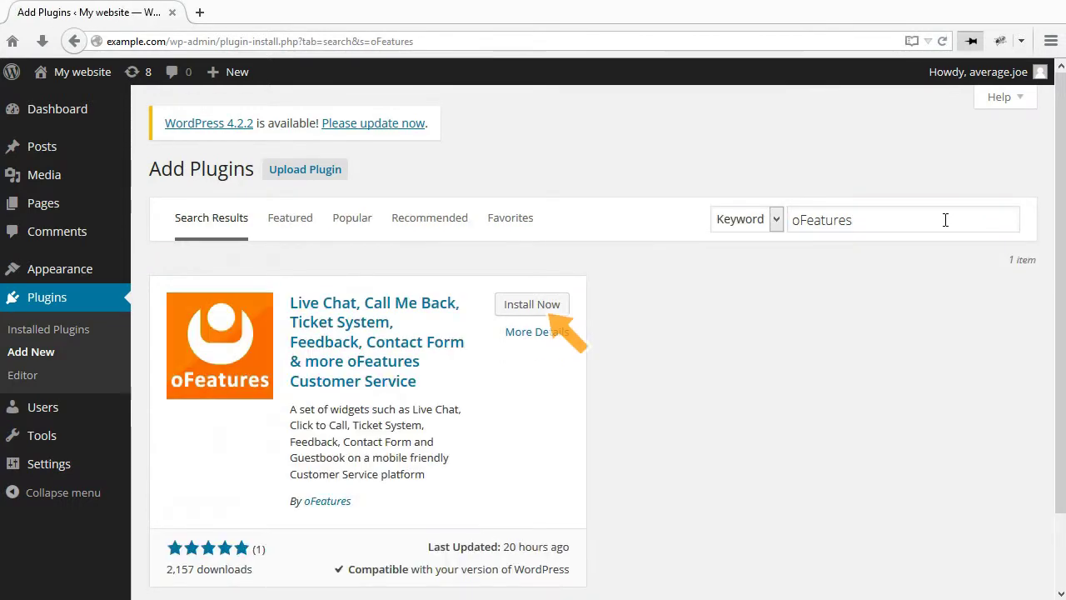
Install and activate the oFeatures Customer Service plugin, then open its settings page
left_click(557, 304)
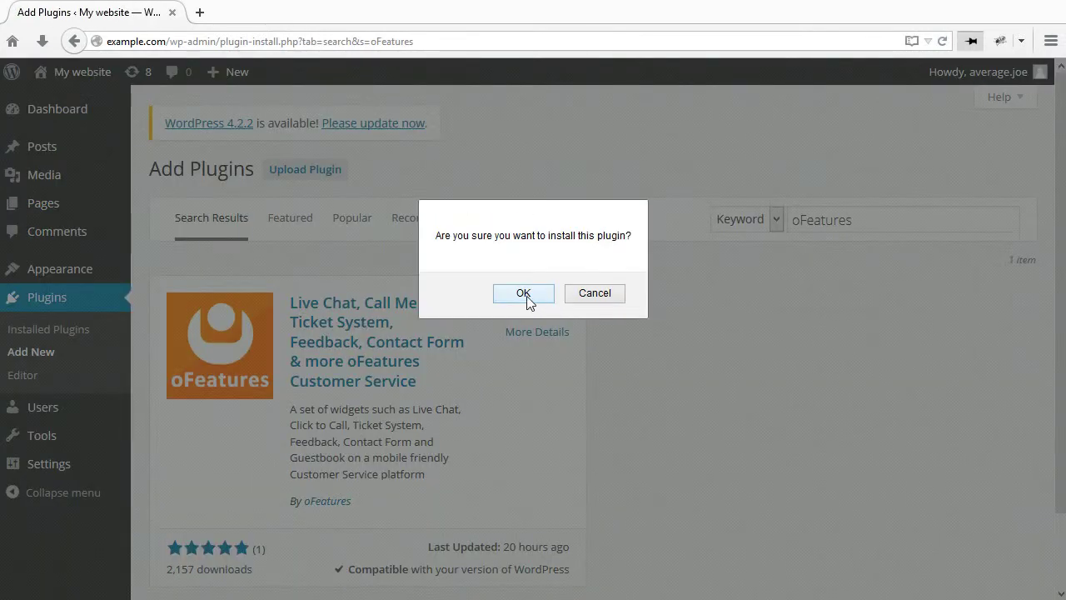
left_click(526, 295)
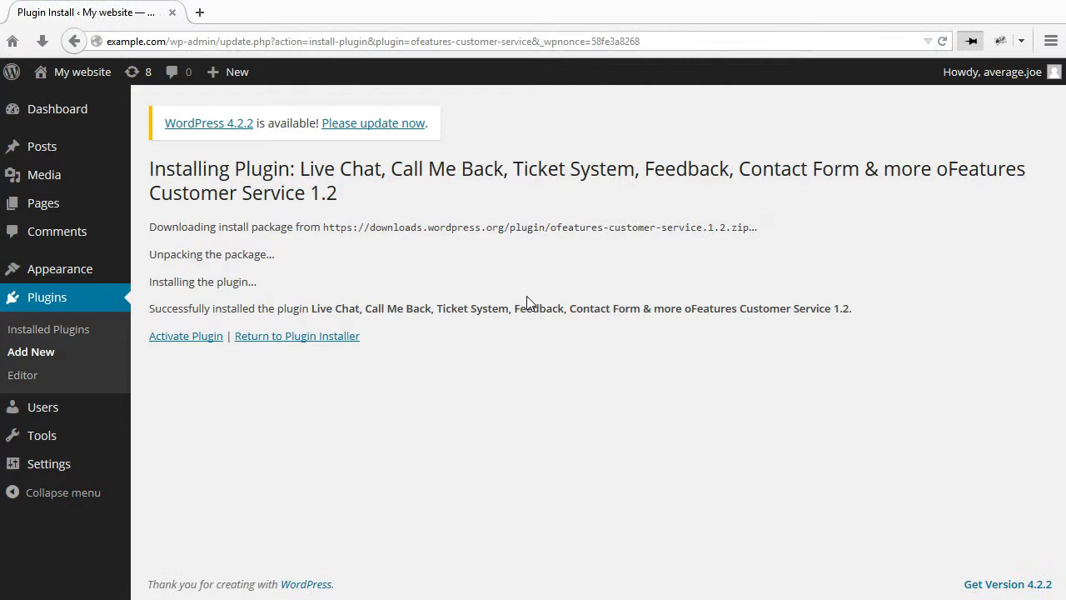
left_click(200, 336)
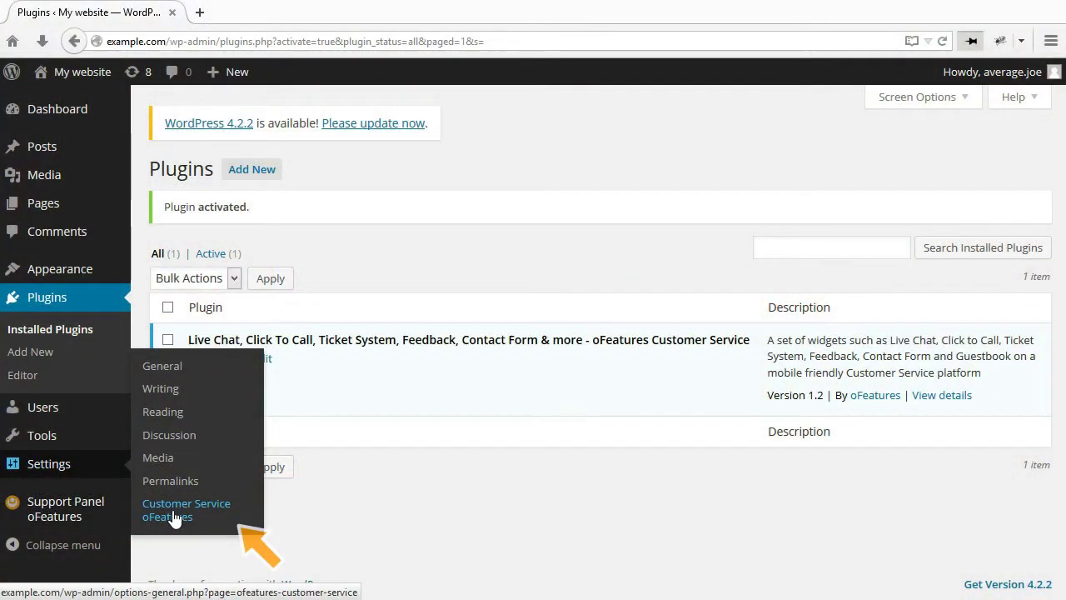
left_click(175, 519)
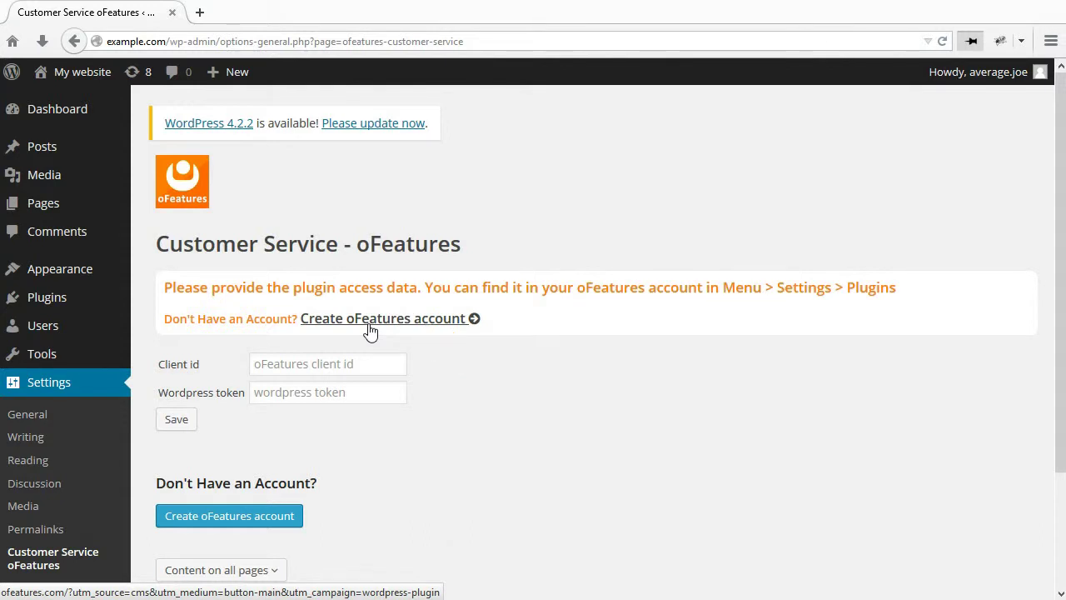
Open the oFeatures registration form and enter the e-mail and name
left_click(369, 325)
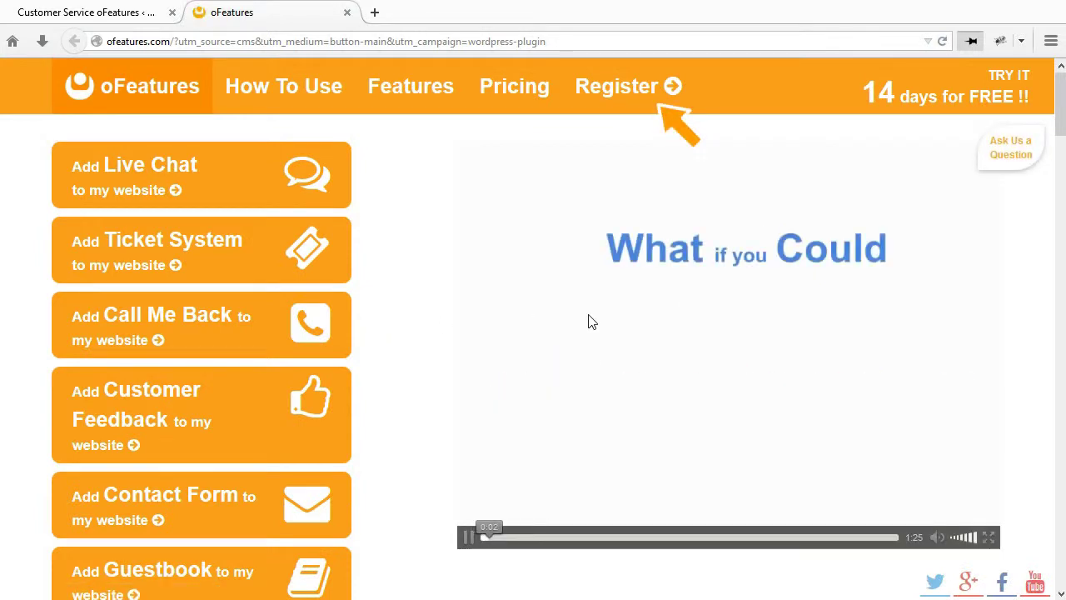
left_click(620, 86)
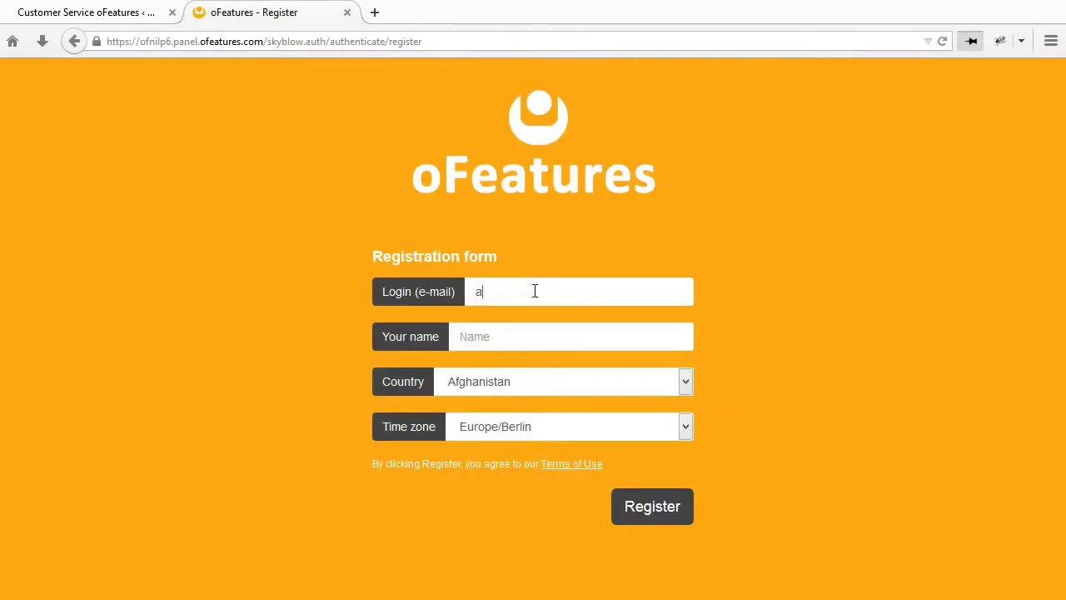
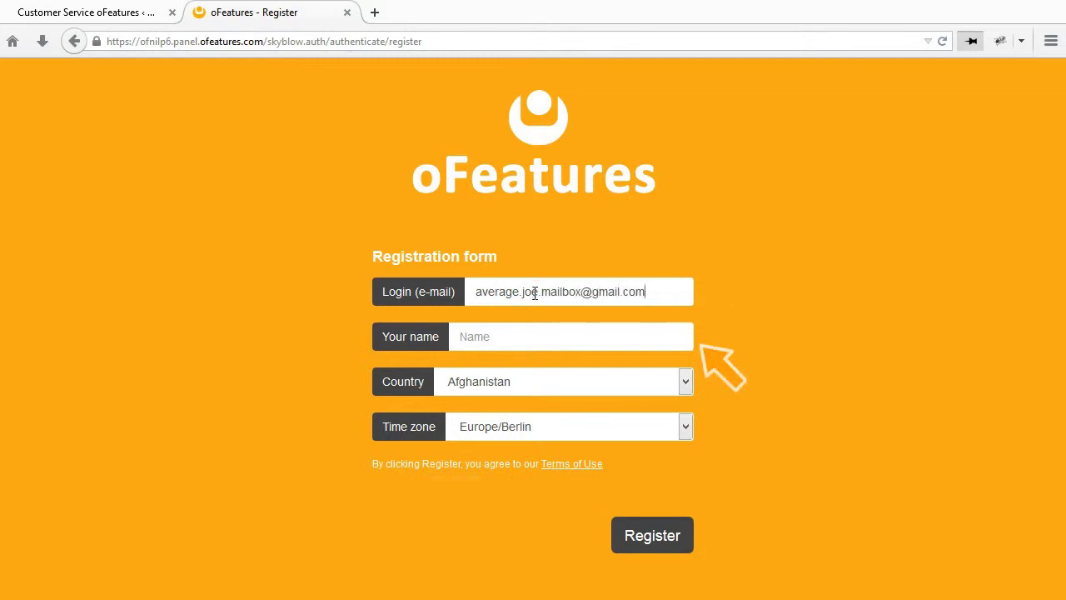
left_click(514, 333)
type("Joe")
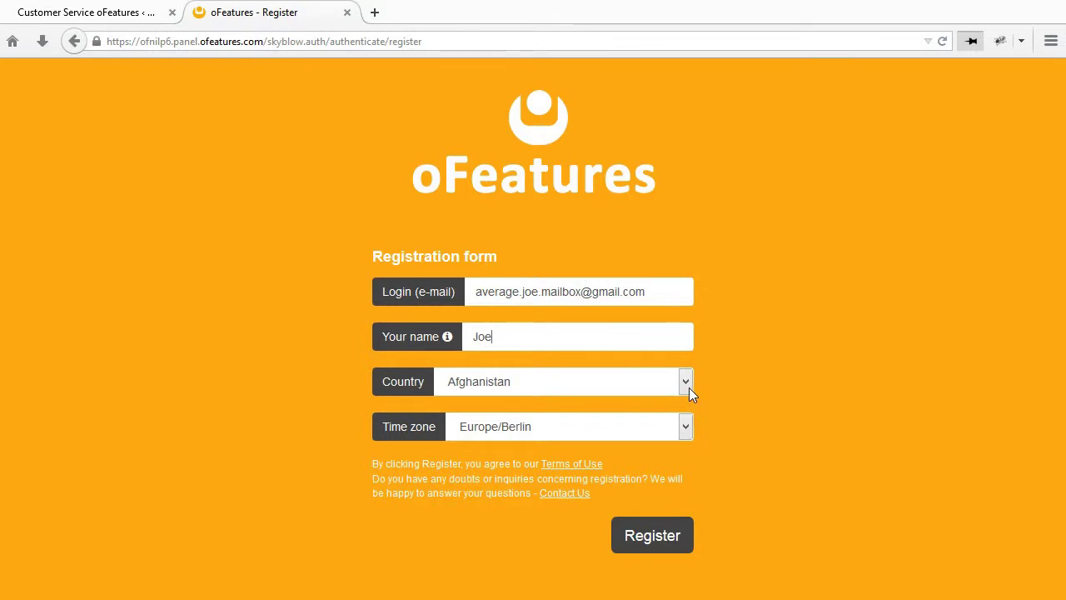
Choose country Australia and time zone Australia/Sydney, then submit the registration
left_click(686, 385)
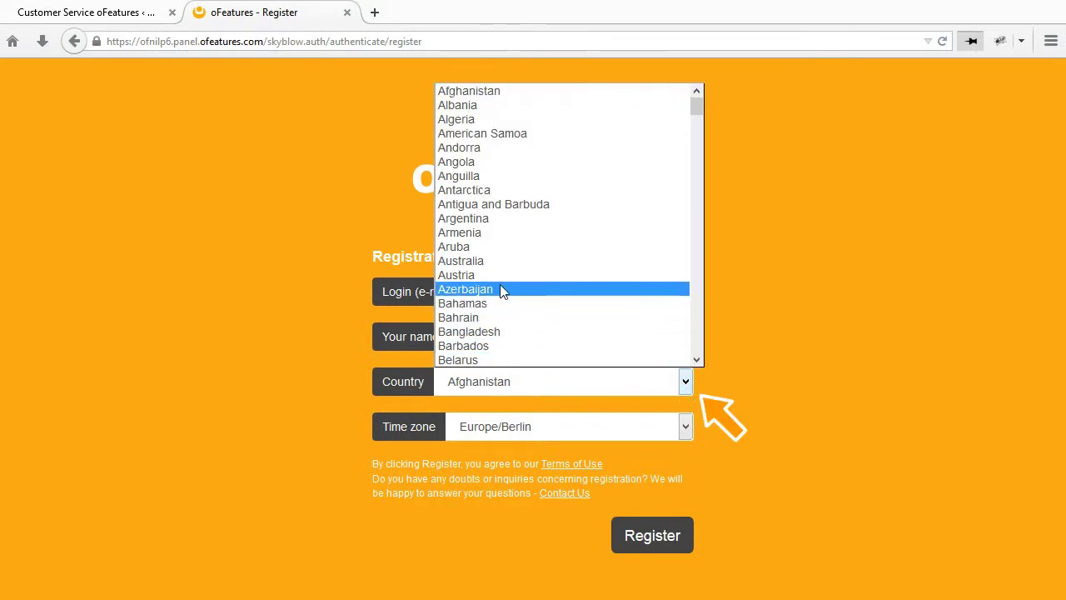
left_click(497, 262)
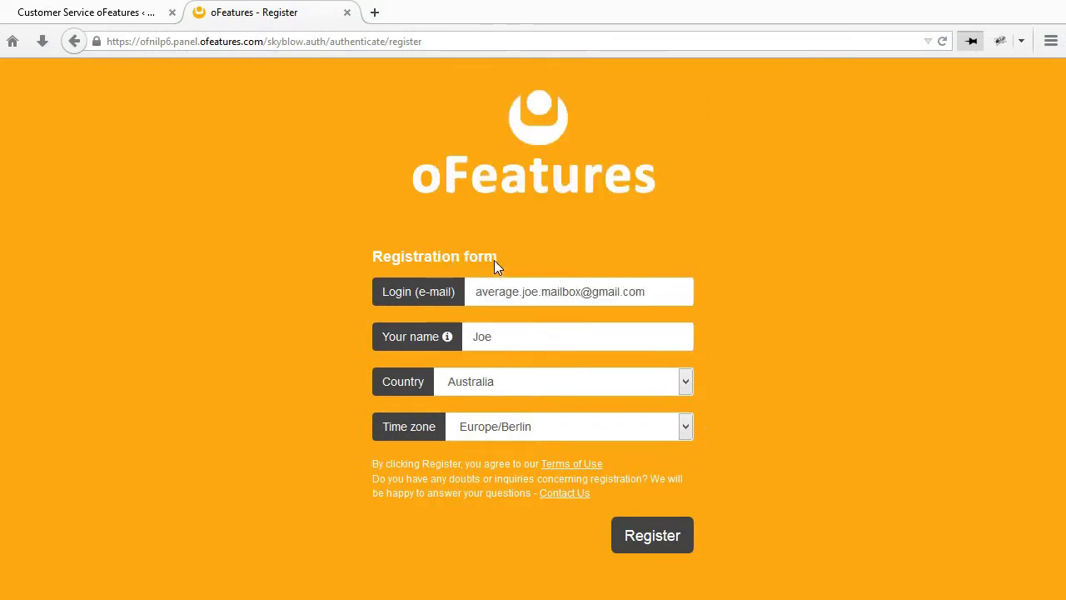
left_click(687, 428)
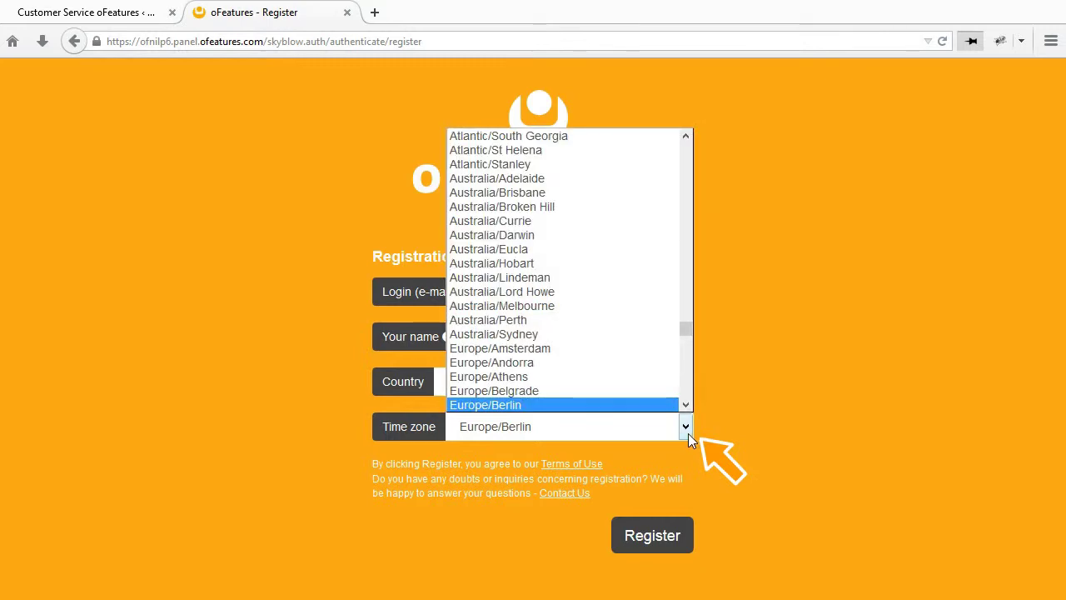
left_click(583, 334)
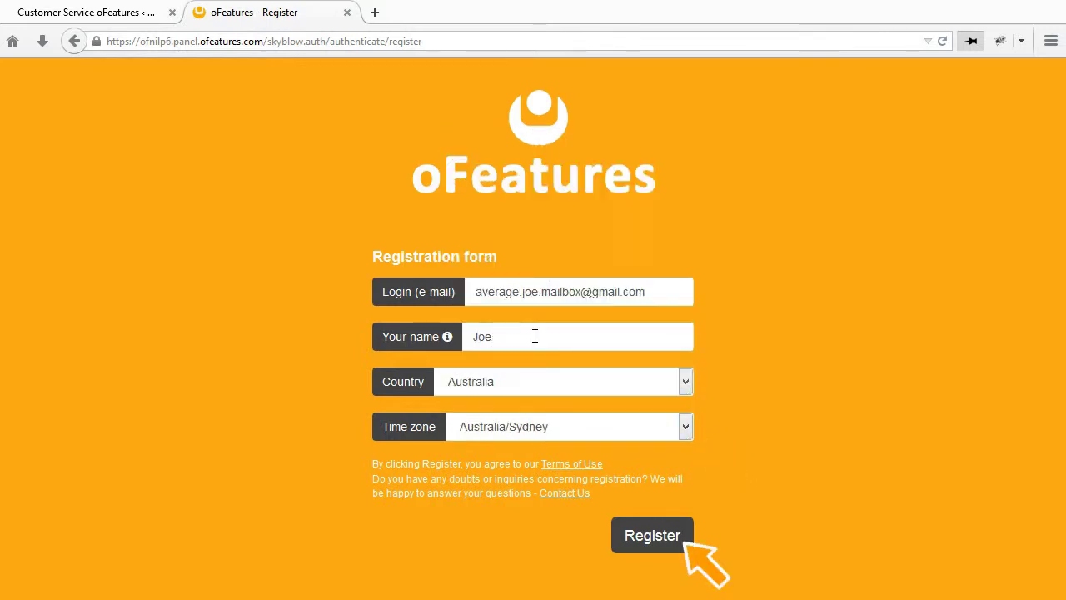
left_click(670, 531)
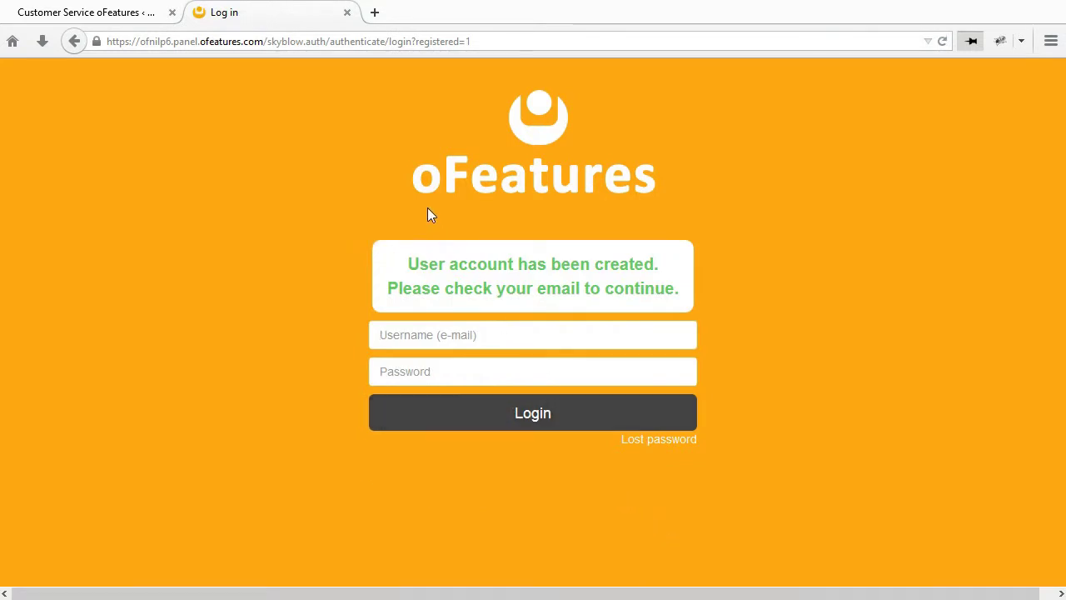
Open the 'New account - oFeatures' email in Gmail in a new tab
left_click(374, 12)
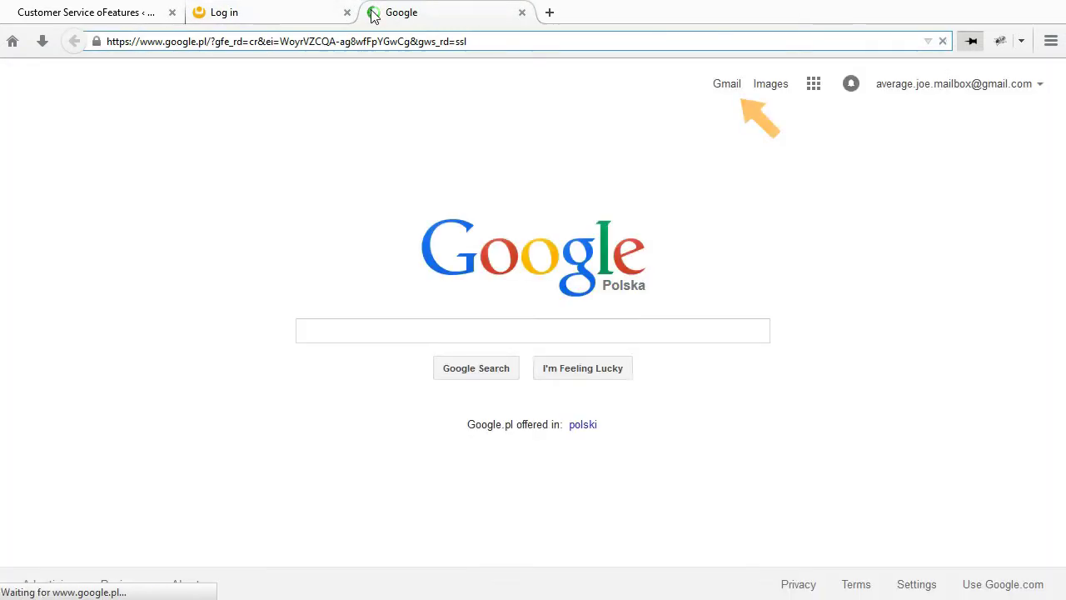
left_click(721, 90)
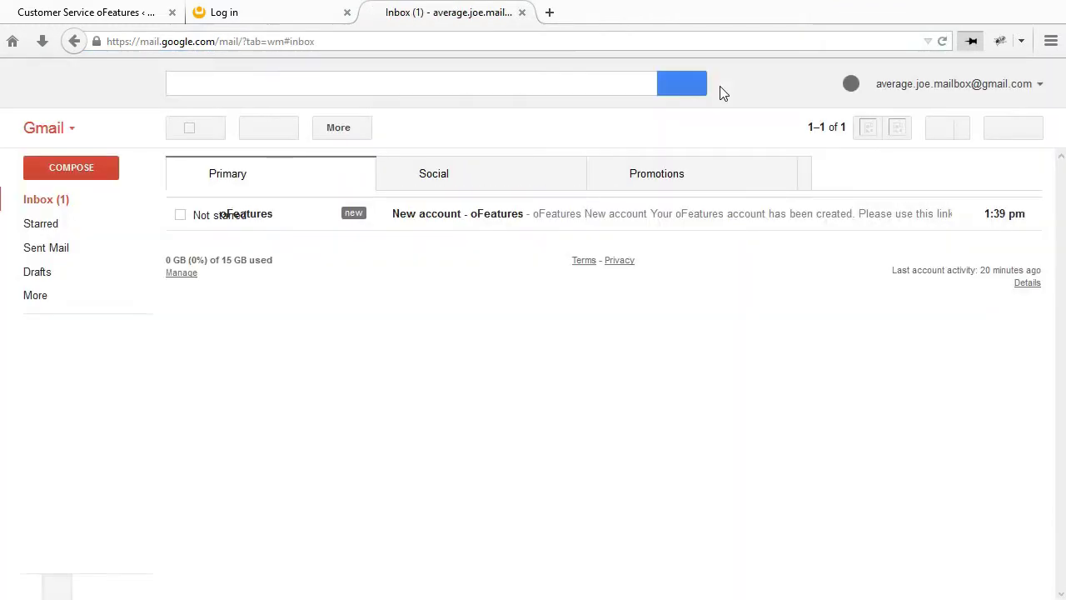
left_click(495, 216)
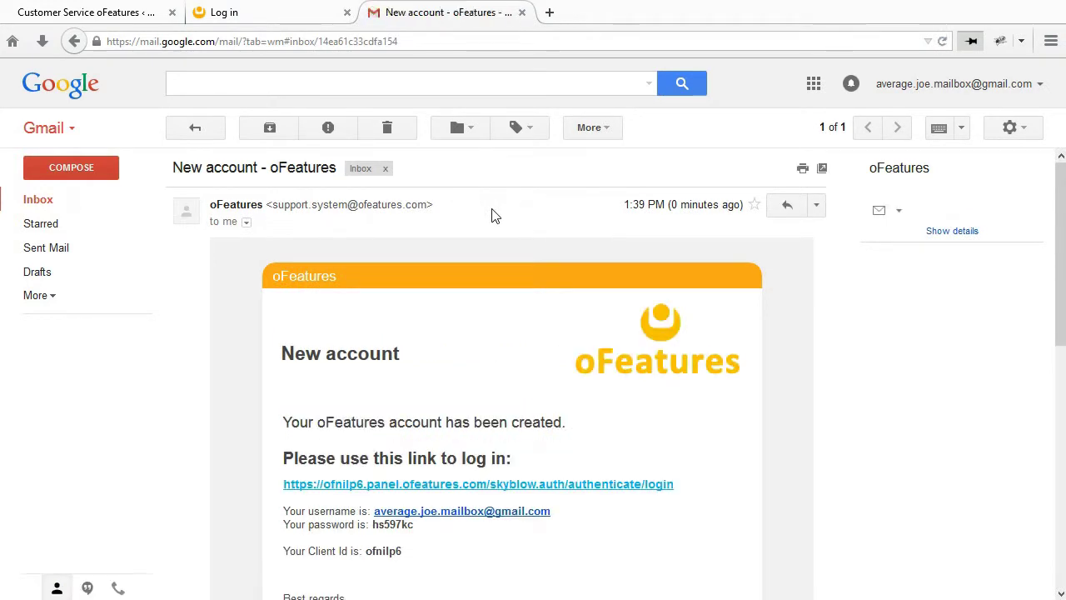
left_click(506, 487)
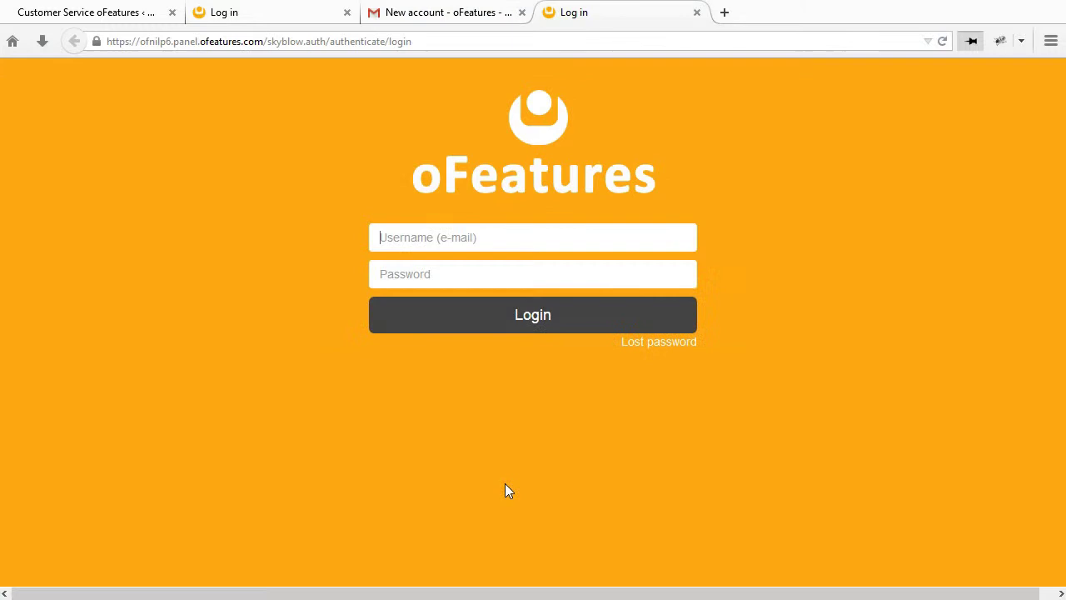
left_click(493, 237)
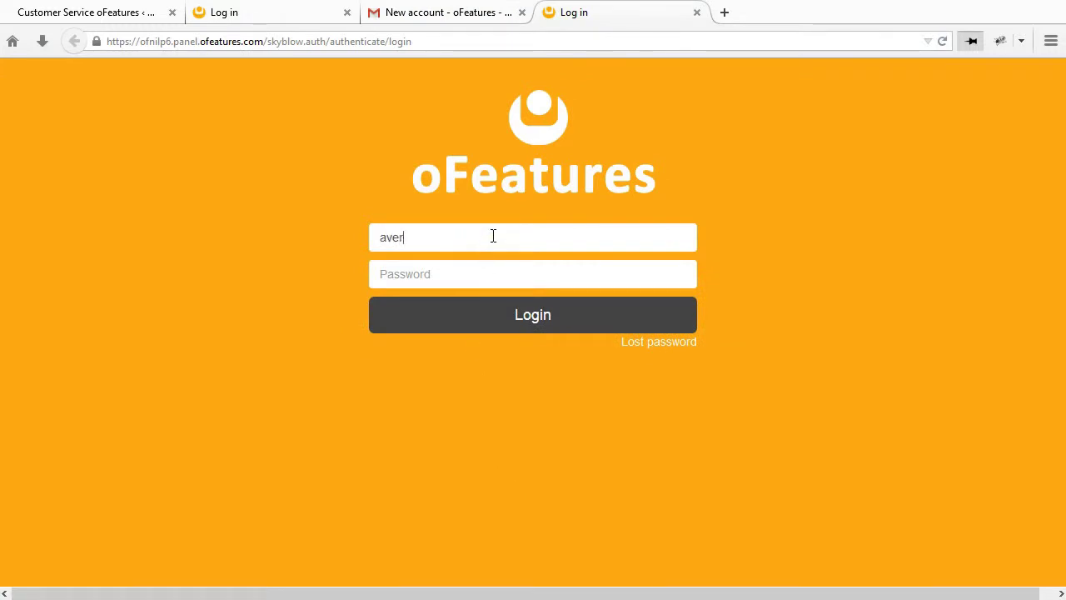
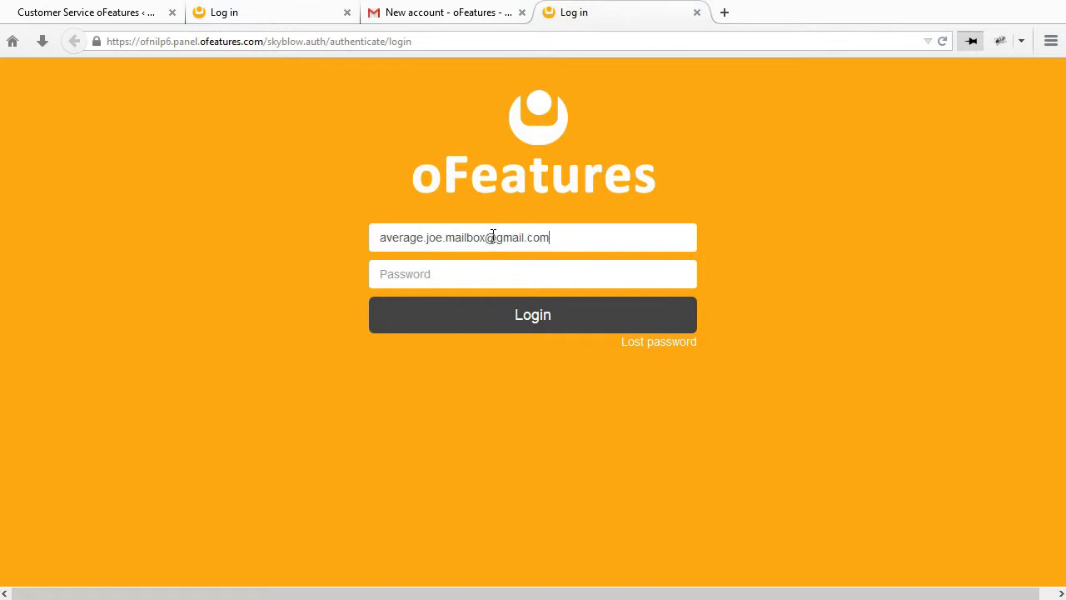
Copy the emailed password into the oFeatures login form
left_click(409, 18)
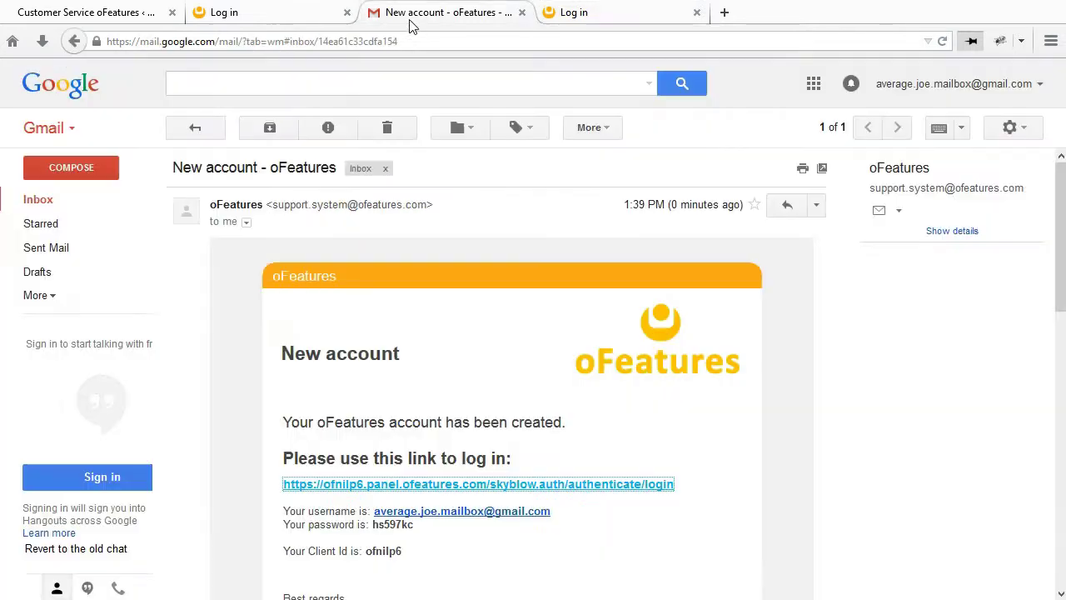
left_click_drag(414, 525, 373, 523)
right_click(386, 524)
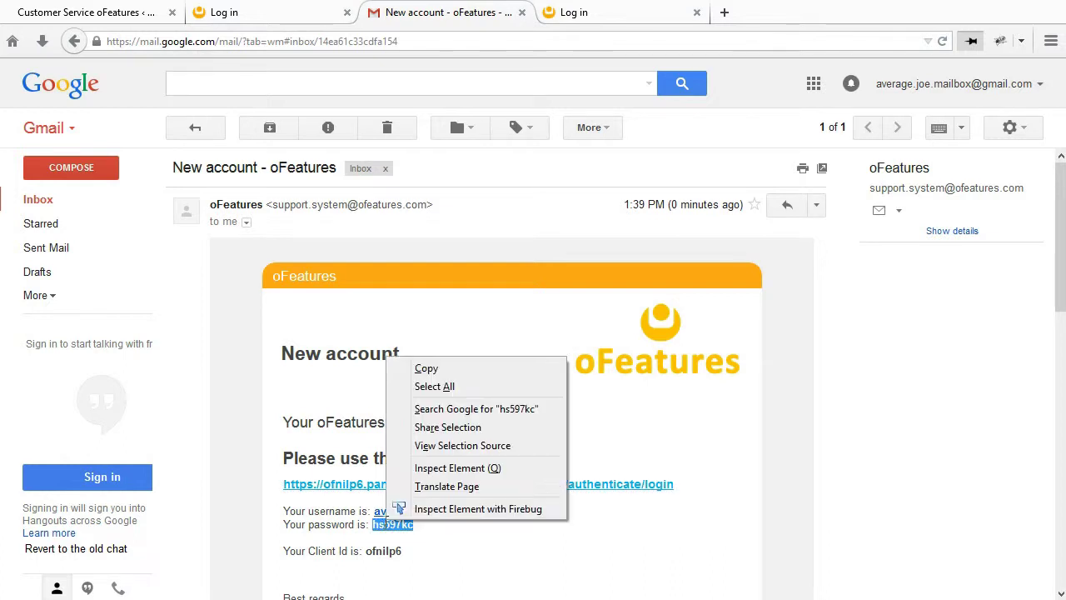
left_click(431, 368)
left_click(578, 18)
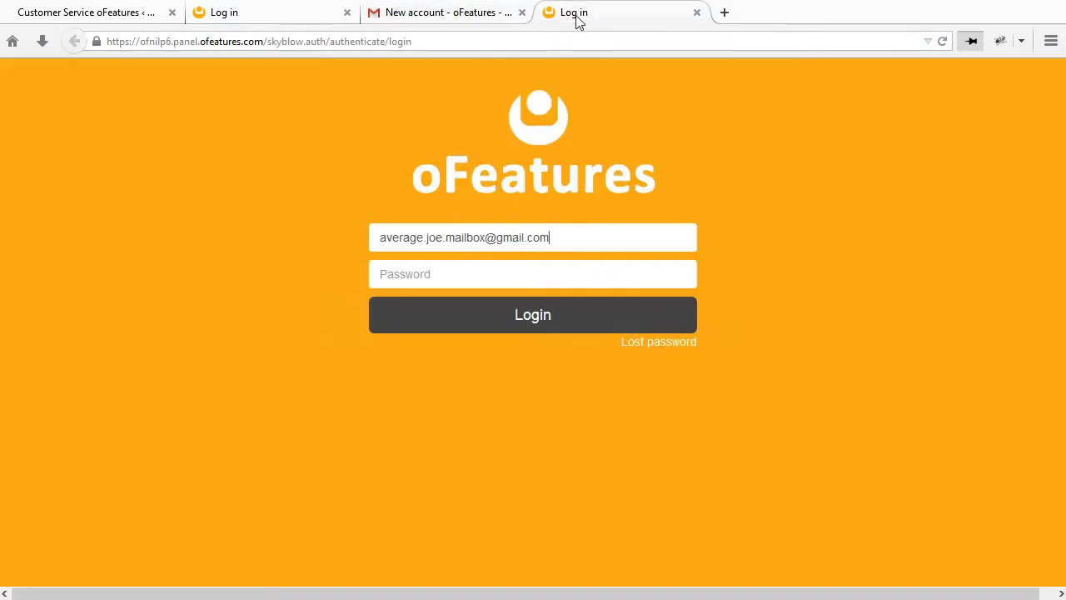
right_click(458, 267)
left_click(504, 340)
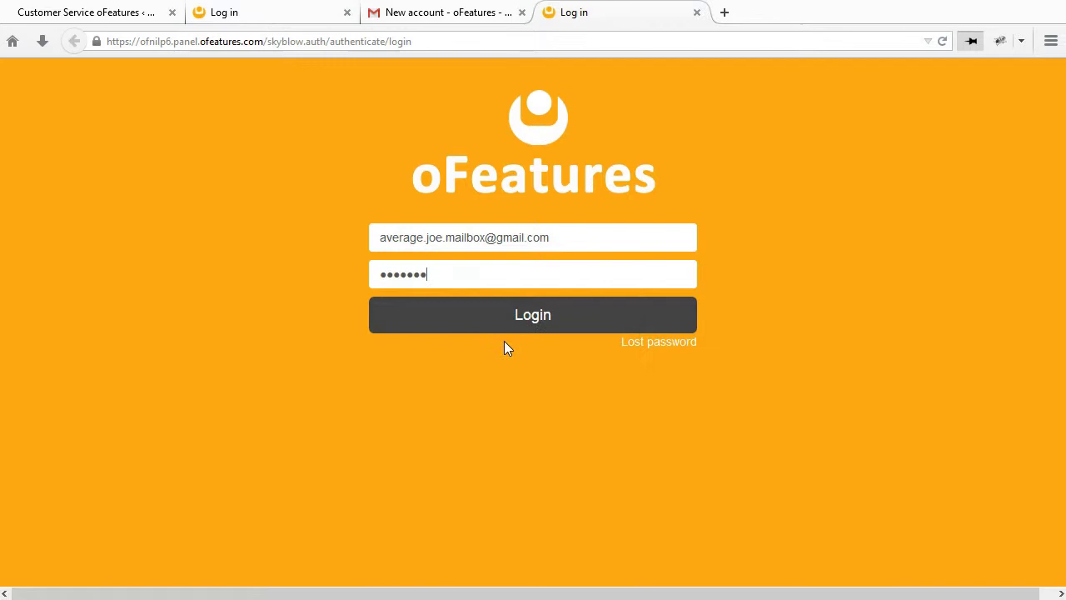
Log in, enter a new password twice, and save it
left_click(525, 326)
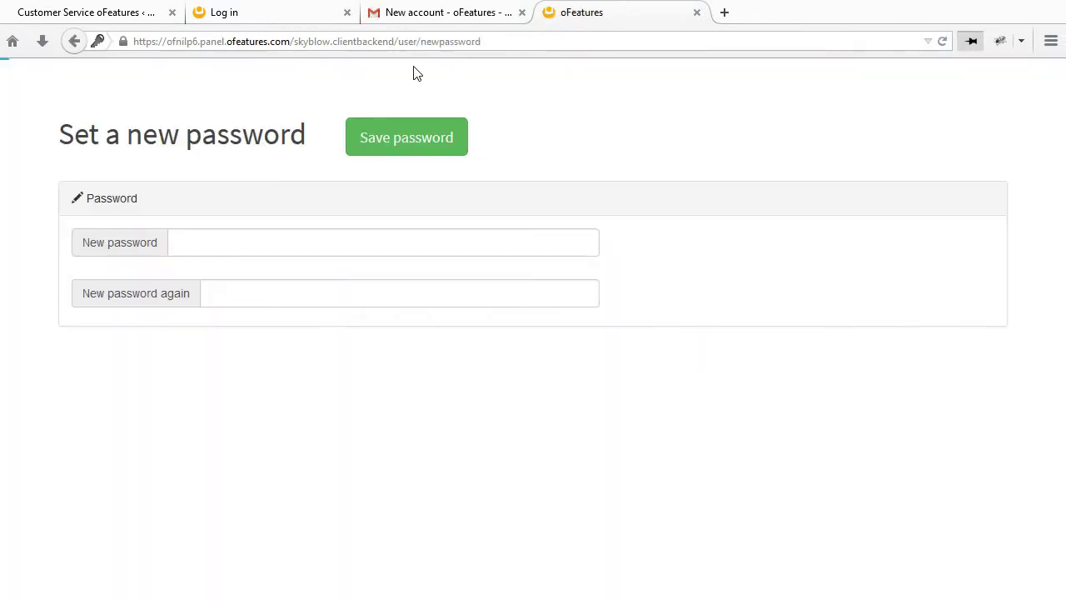
left_click(342, 239)
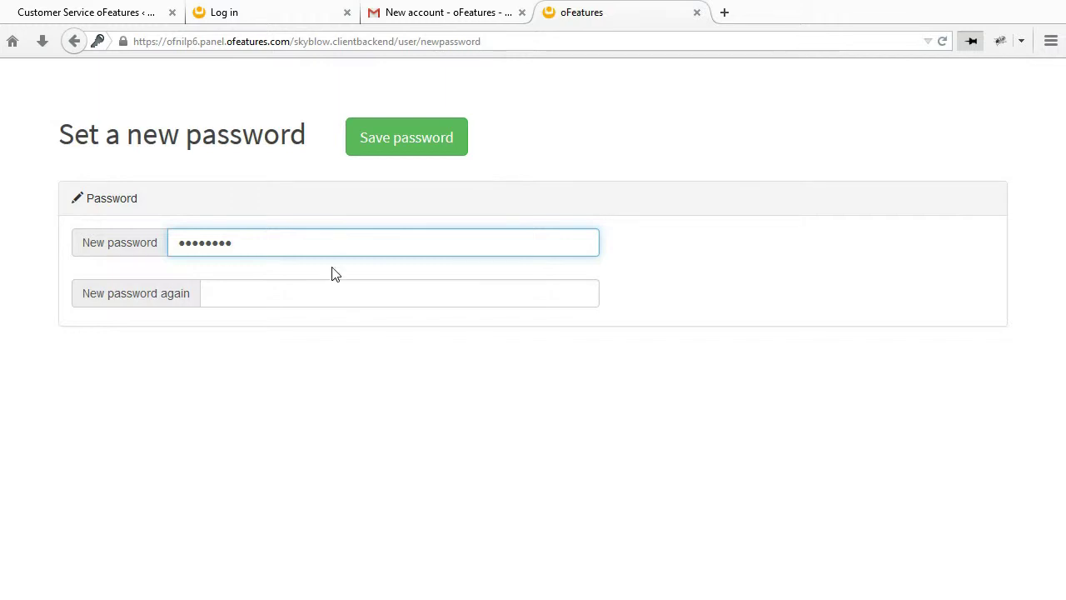
left_click(327, 288)
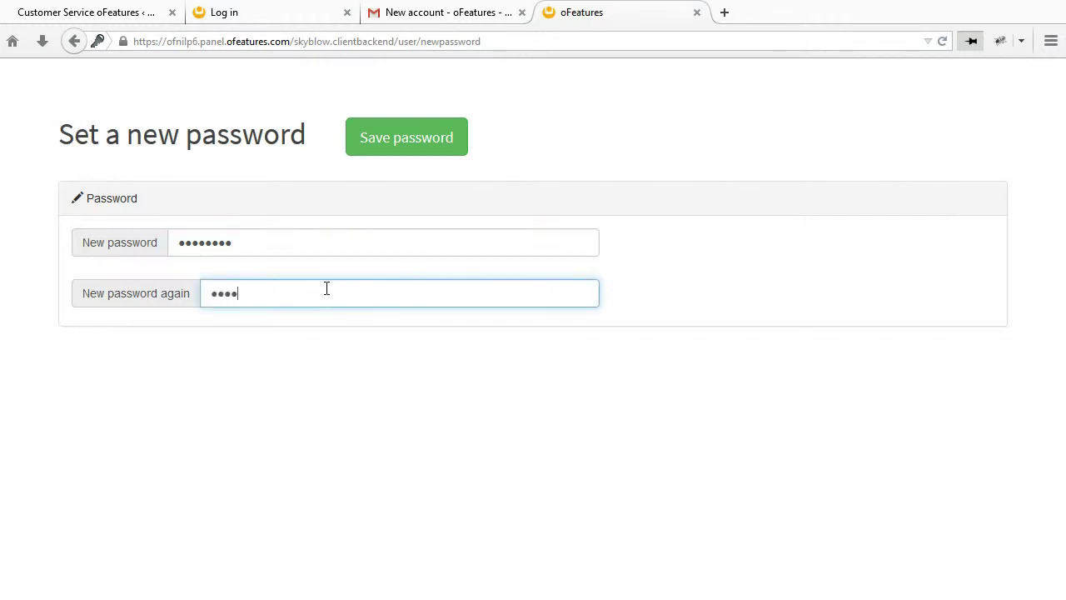
left_click(377, 147)
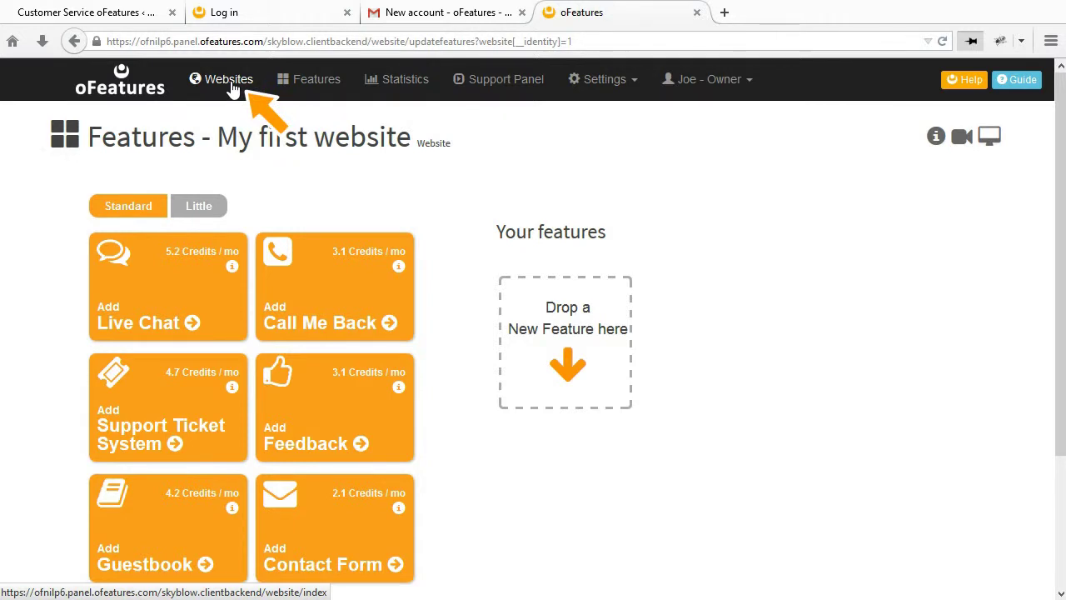
Set My first website's address to example.com and save the settings
left_click(233, 86)
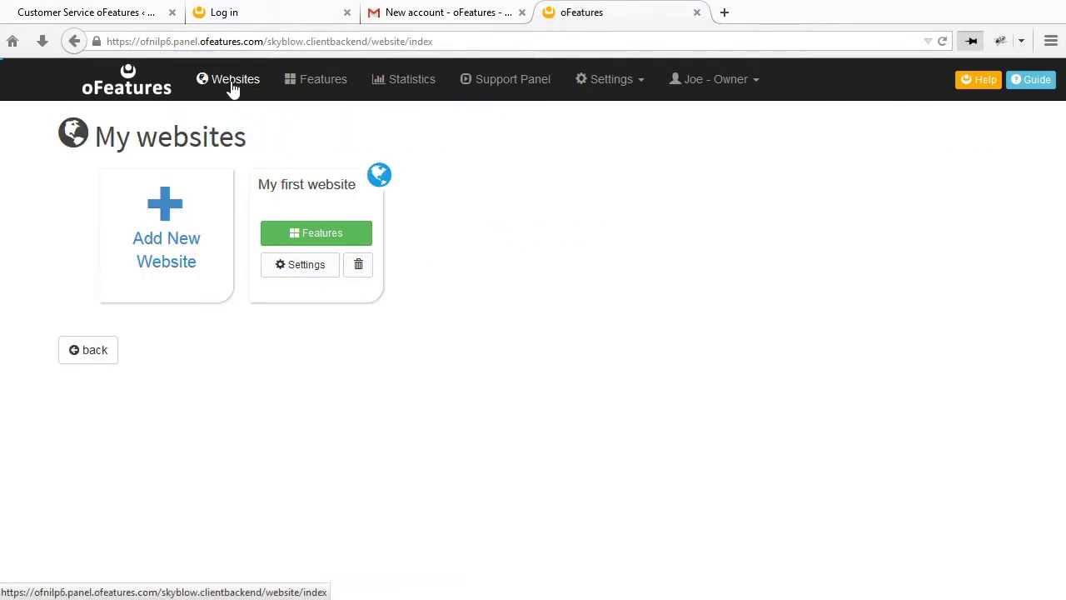
left_click(332, 278)
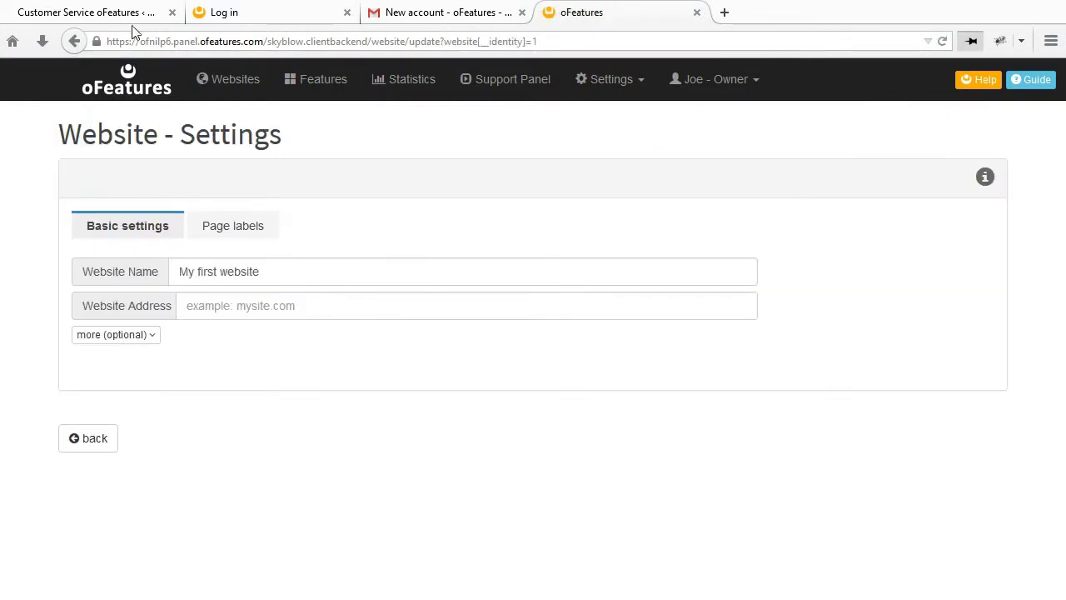
left_click(131, 15)
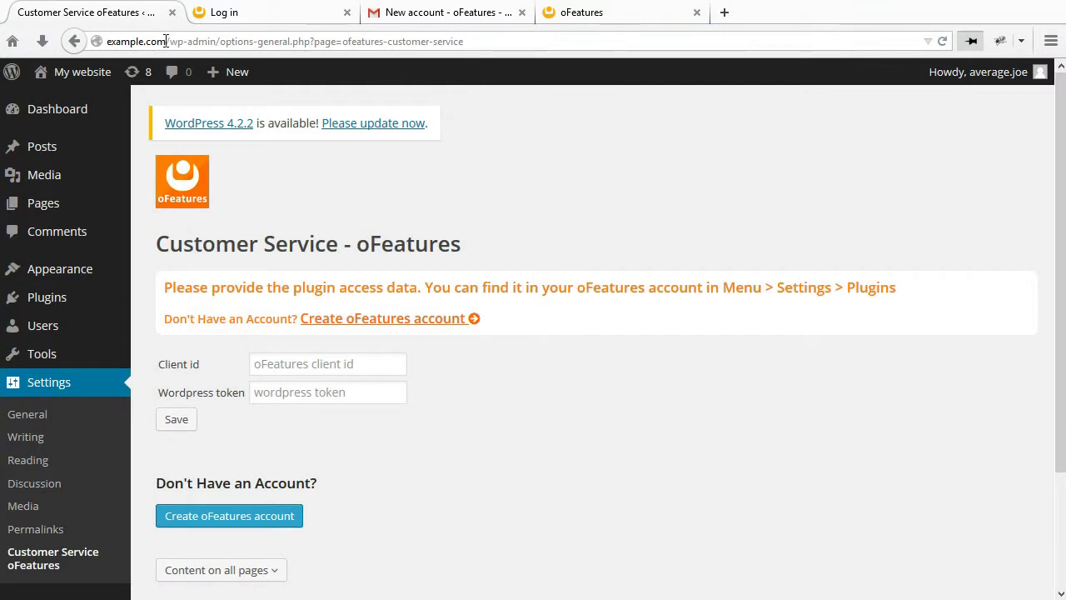
left_click_drag(165, 40, 111, 42)
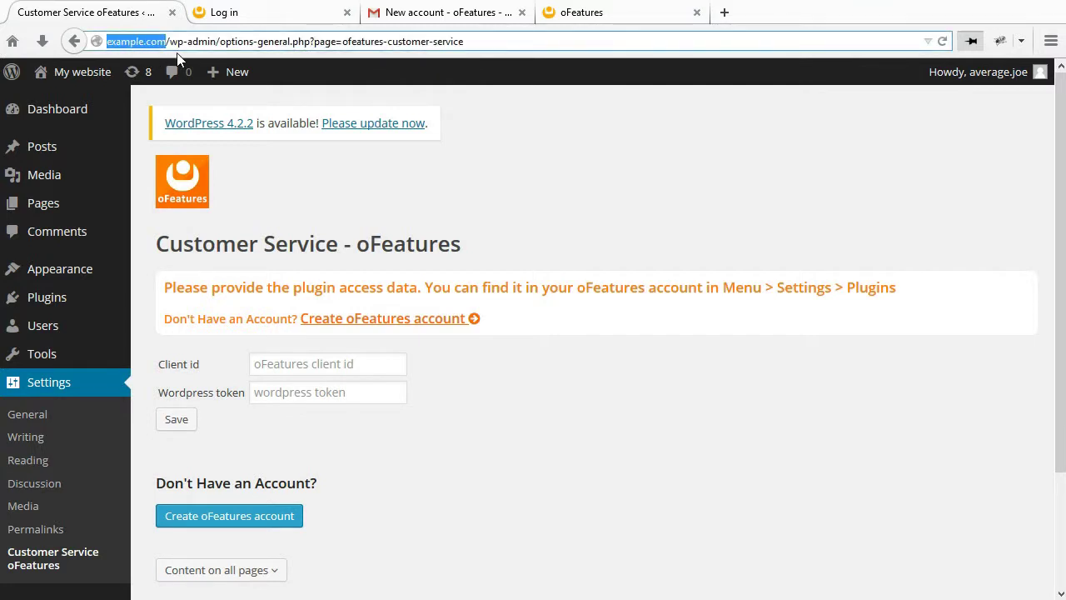
left_click(575, 20)
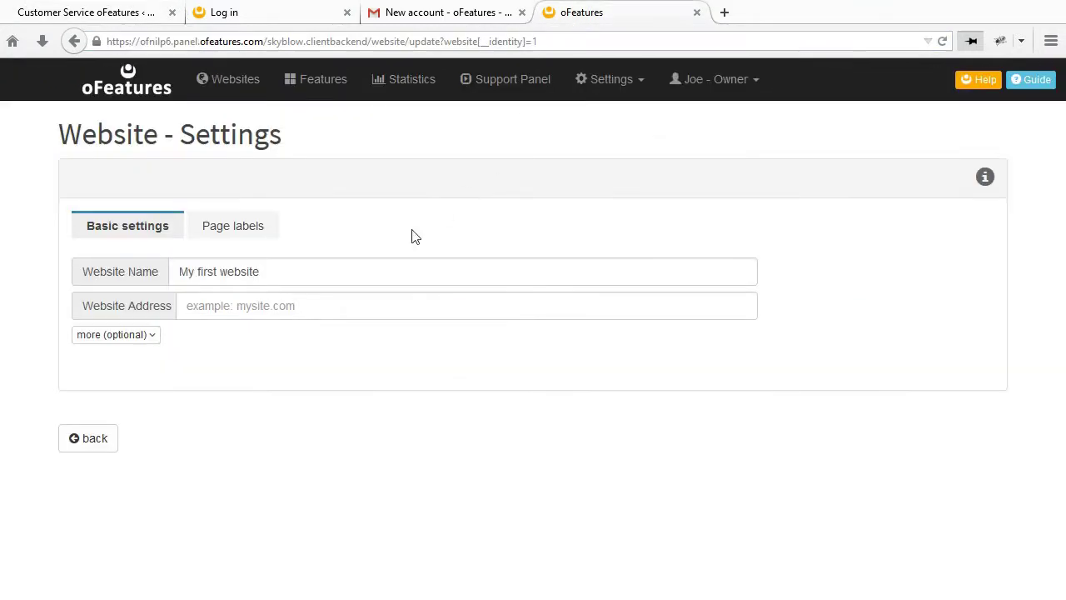
left_click(320, 304)
type("example.com")
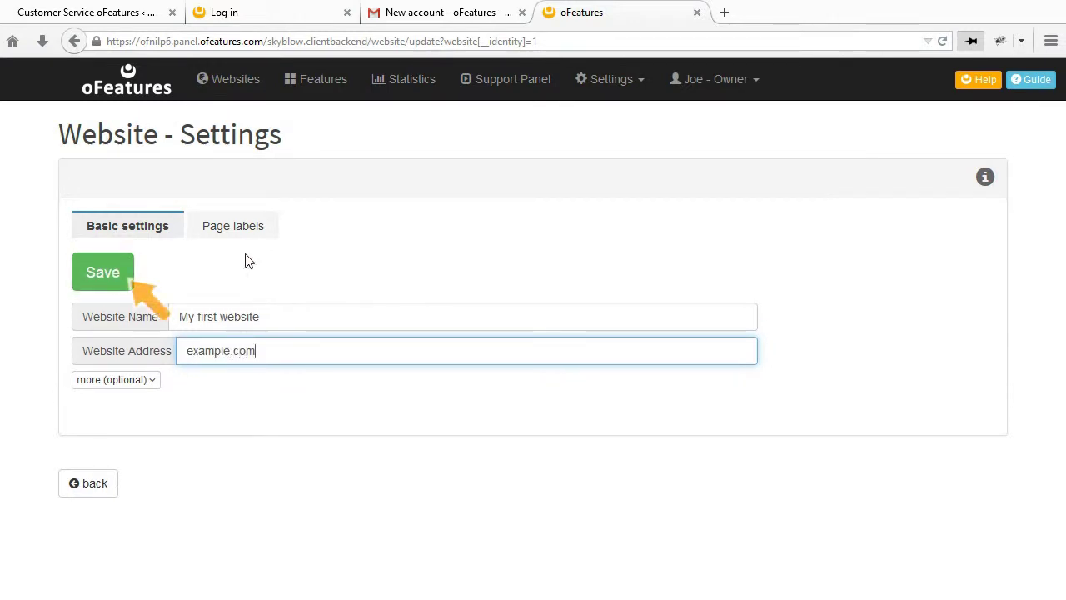
left_click(112, 268)
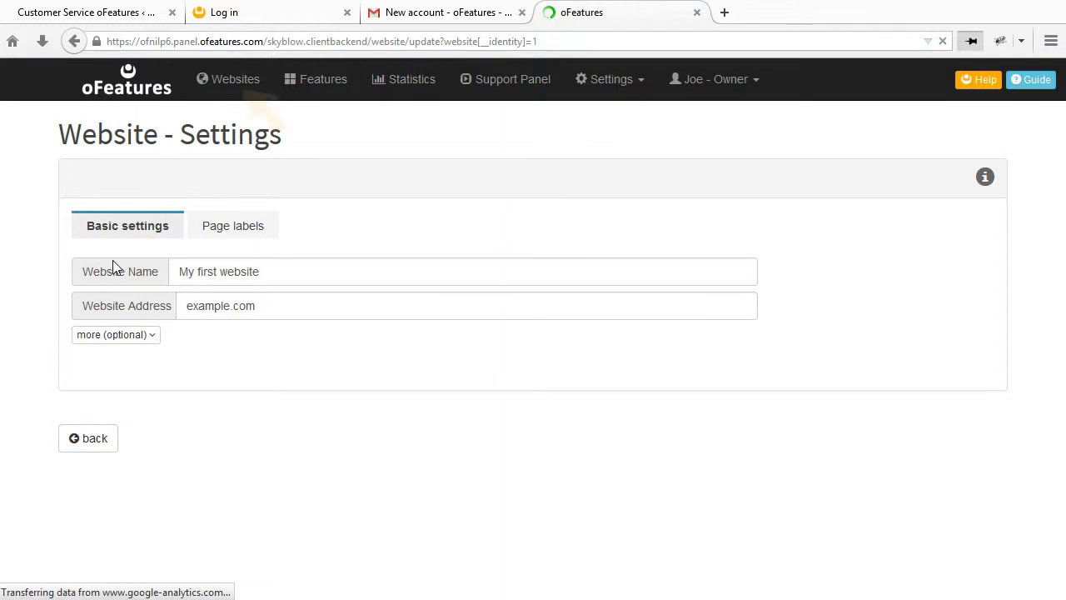
Add a Live Chat feature to My first website's features
left_click(230, 89)
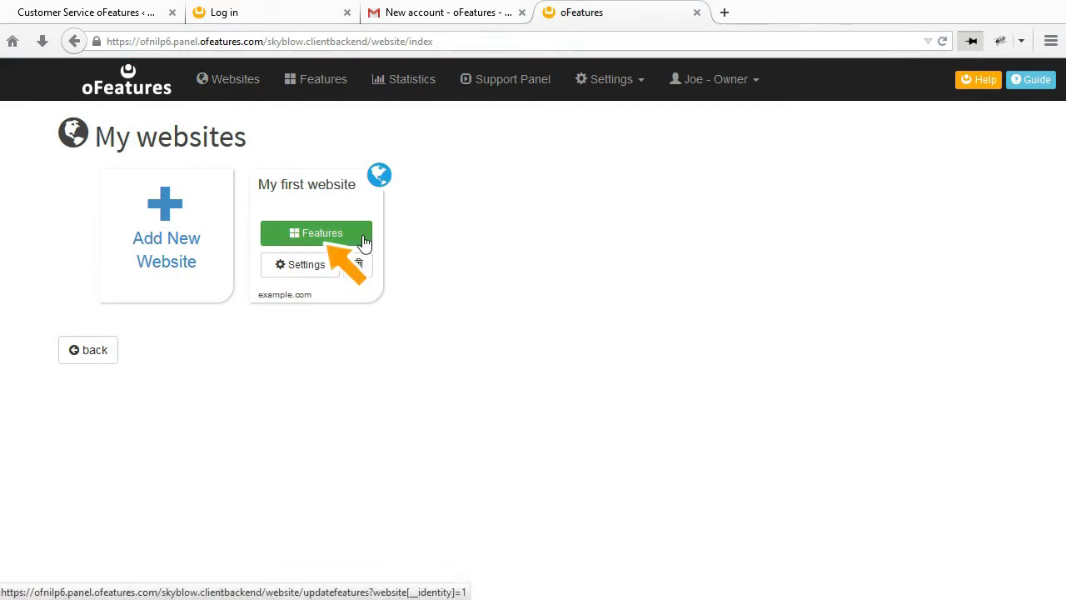
left_click(364, 242)
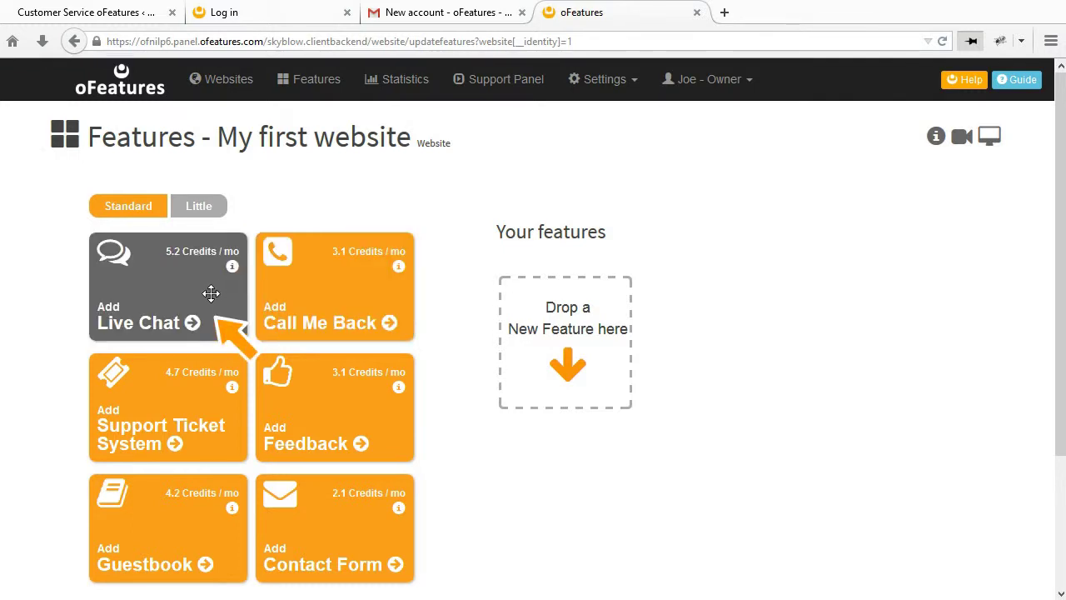
left_click_drag(211, 293, 582, 321)
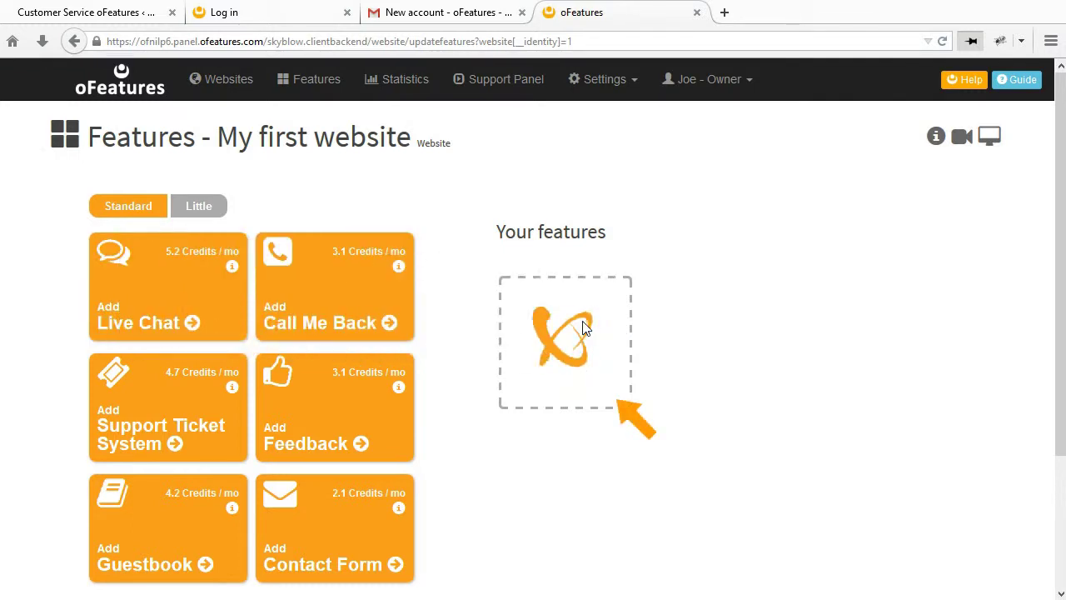
left_click(126, 23)
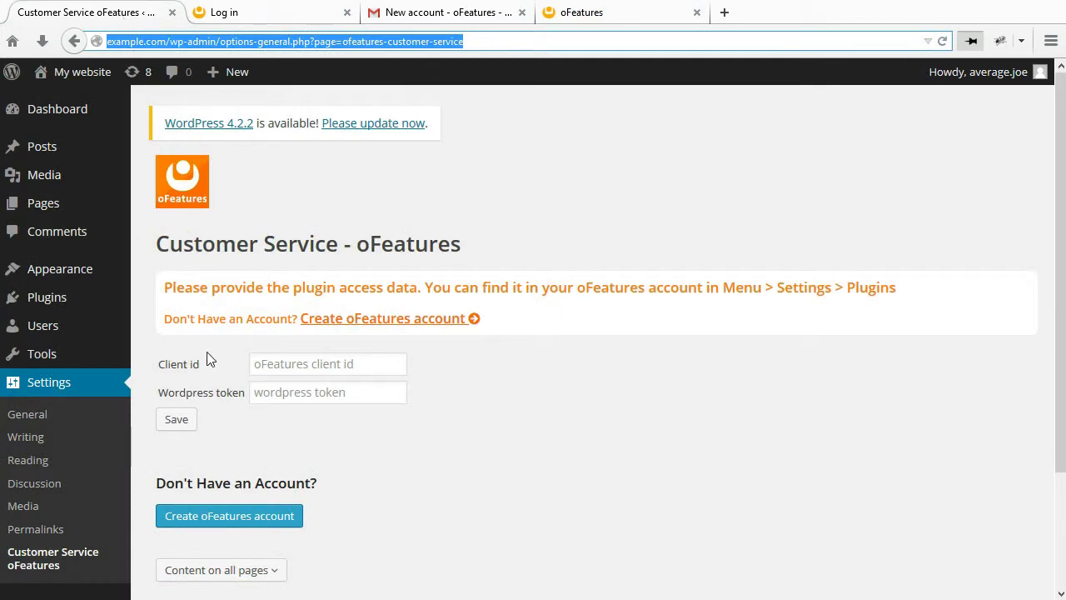
left_click_drag(160, 367, 201, 367)
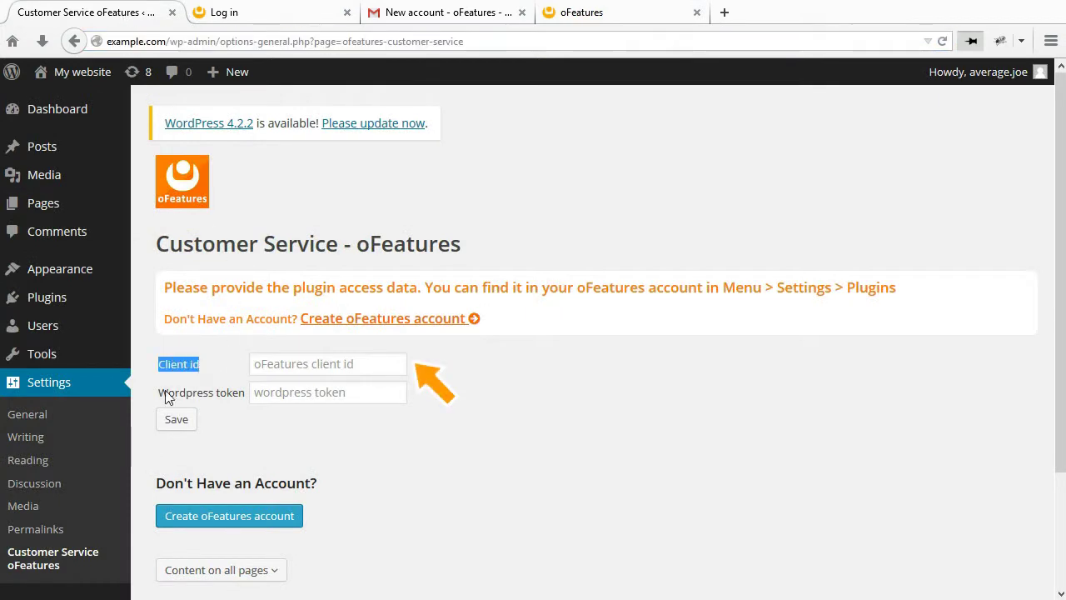
left_click_drag(160, 396, 248, 401)
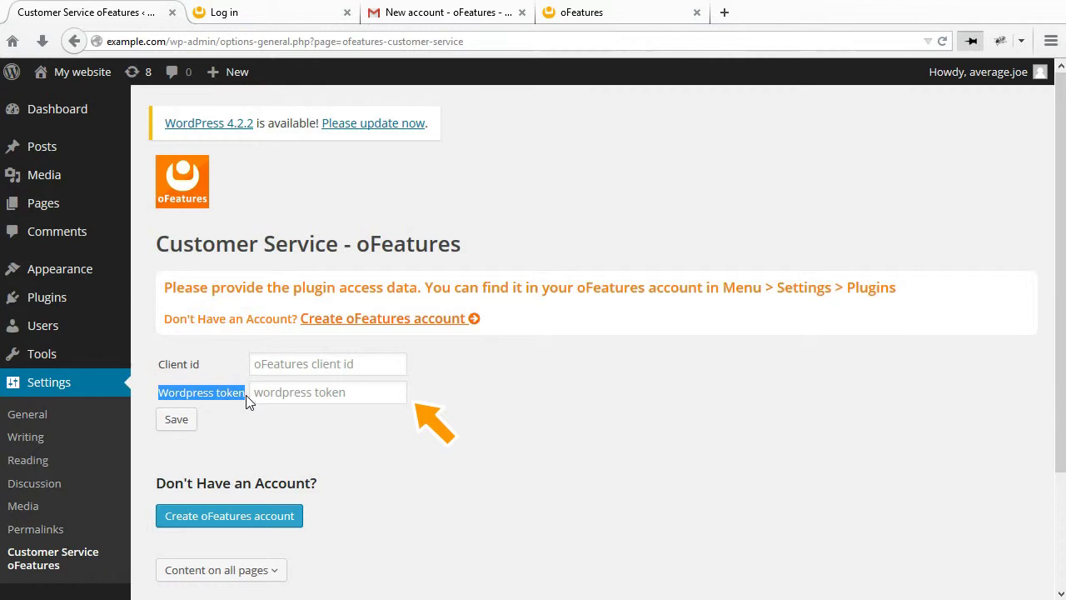
left_click(588, 18)
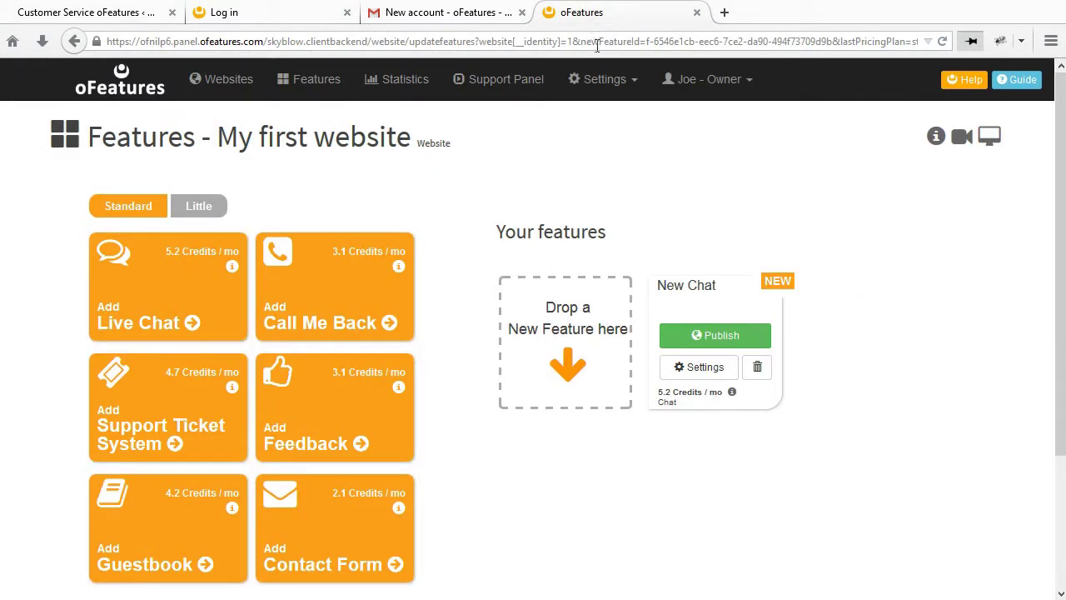
Copy client id ofnilp6 into the WordPress plugin's Client id field
left_click(618, 88)
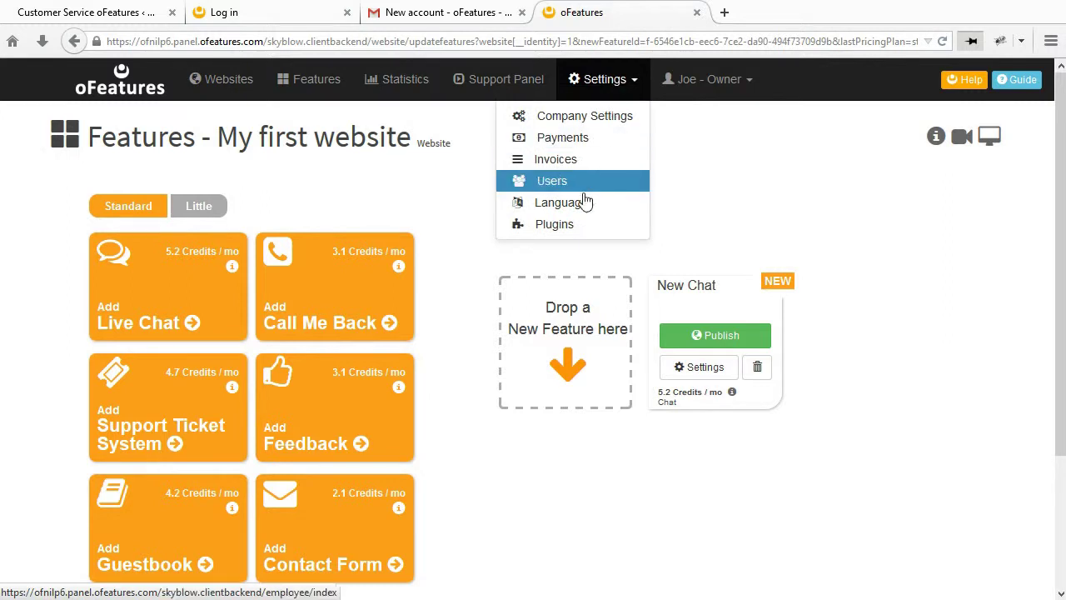
left_click(557, 225)
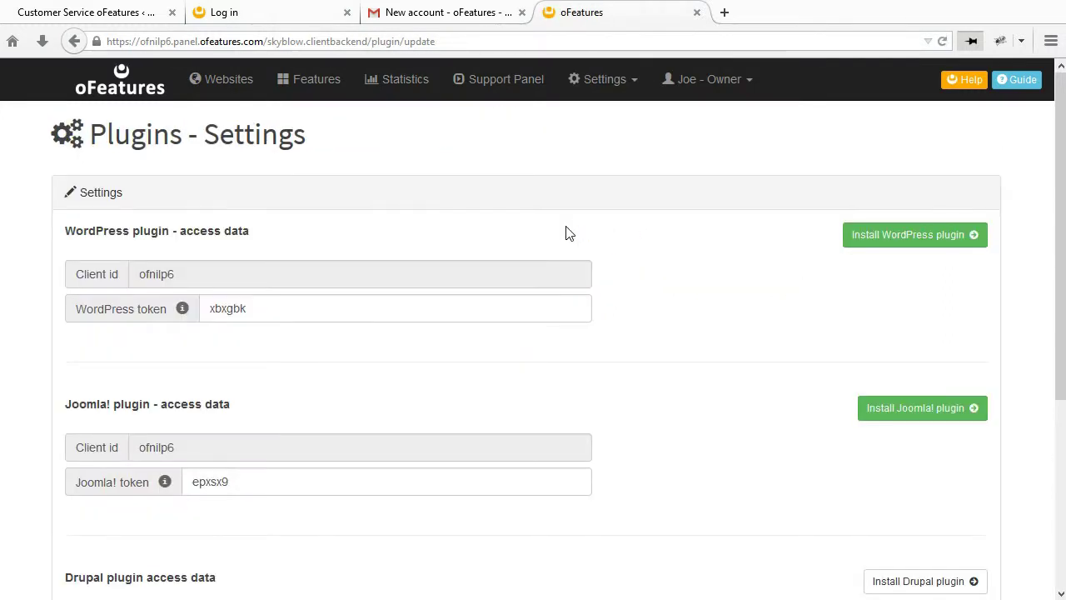
left_click(154, 274)
double_click(154, 274)
right_click(147, 276)
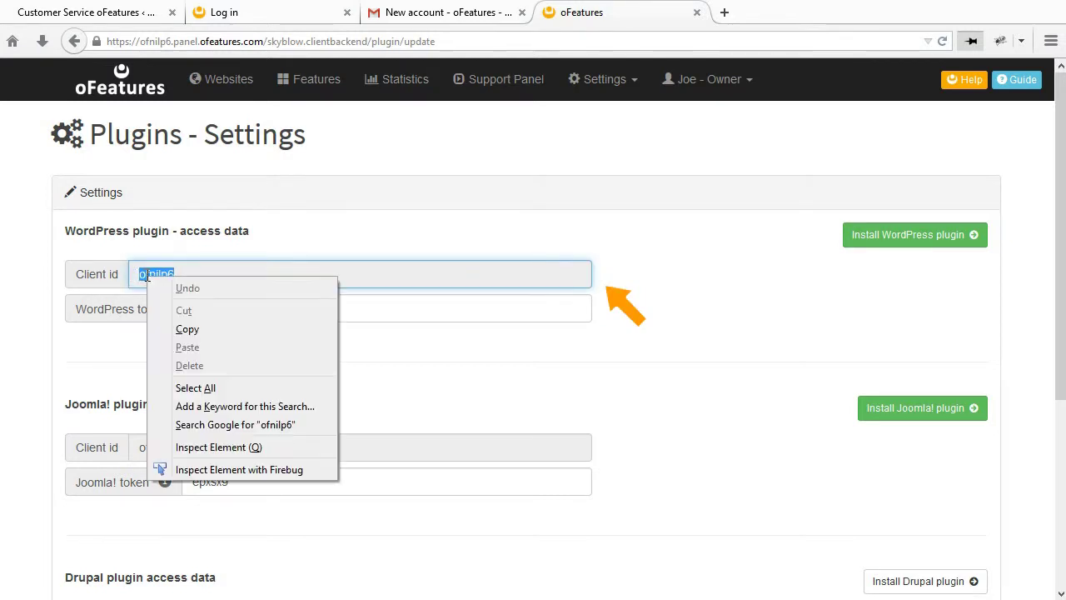
left_click(188, 329)
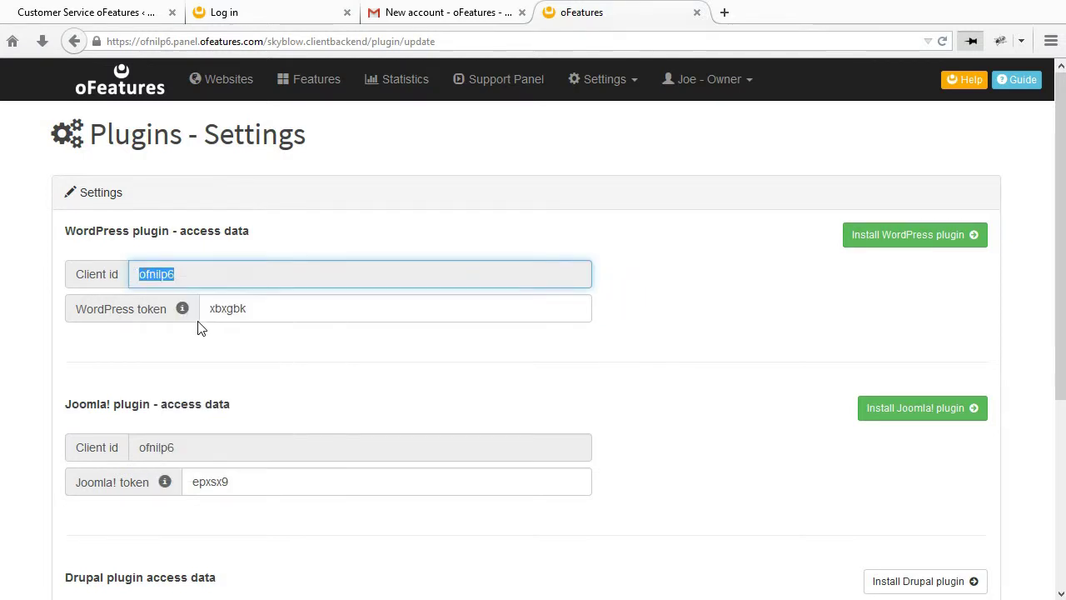
left_click(121, 13)
right_click(287, 356)
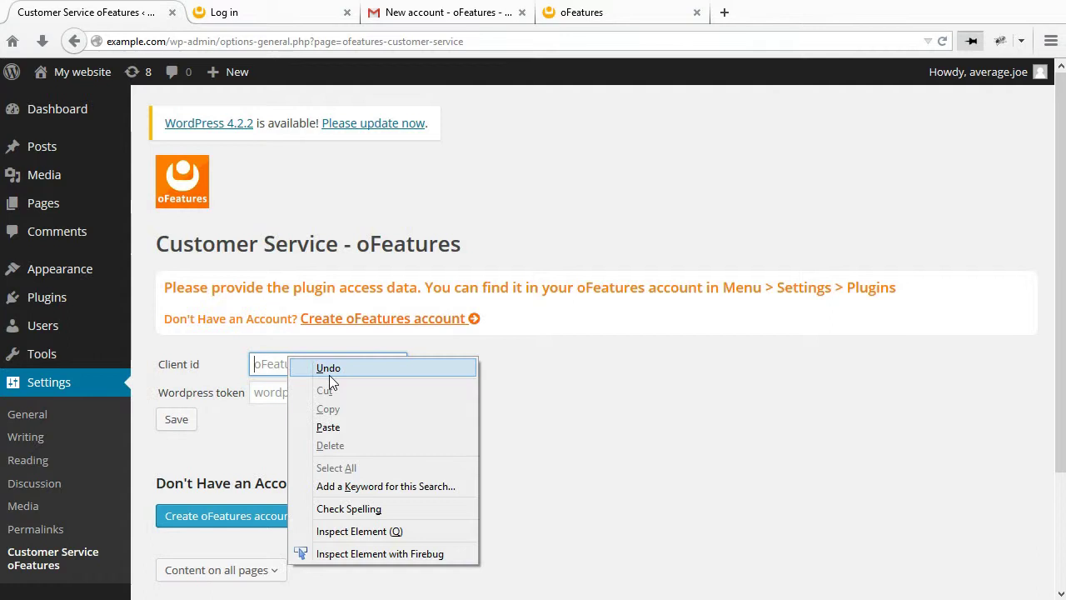
left_click(346, 423)
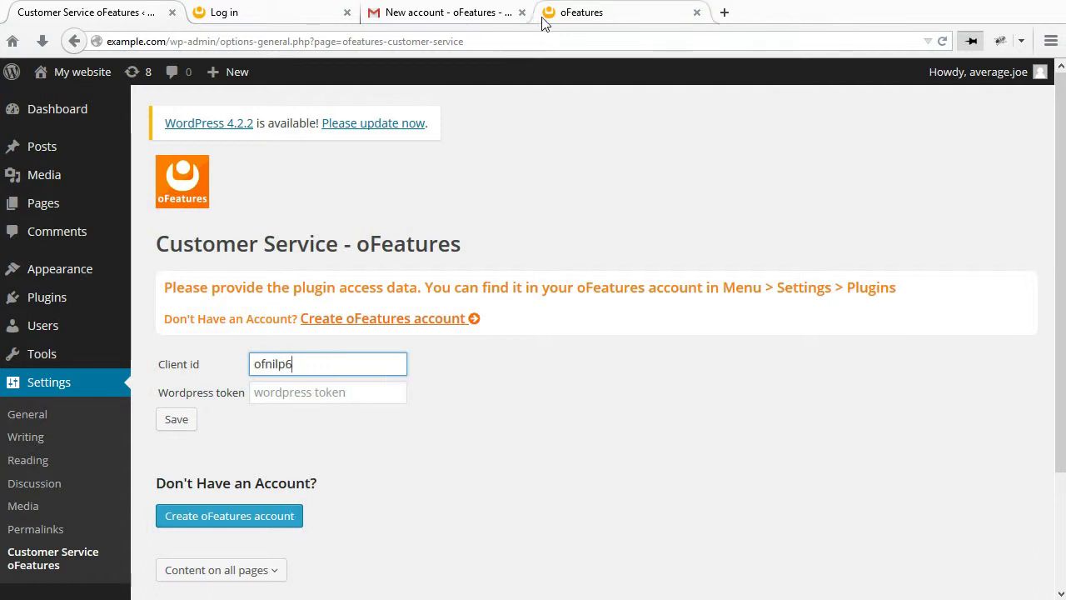
left_click(583, 13)
left_click_drag(267, 308, 202, 312)
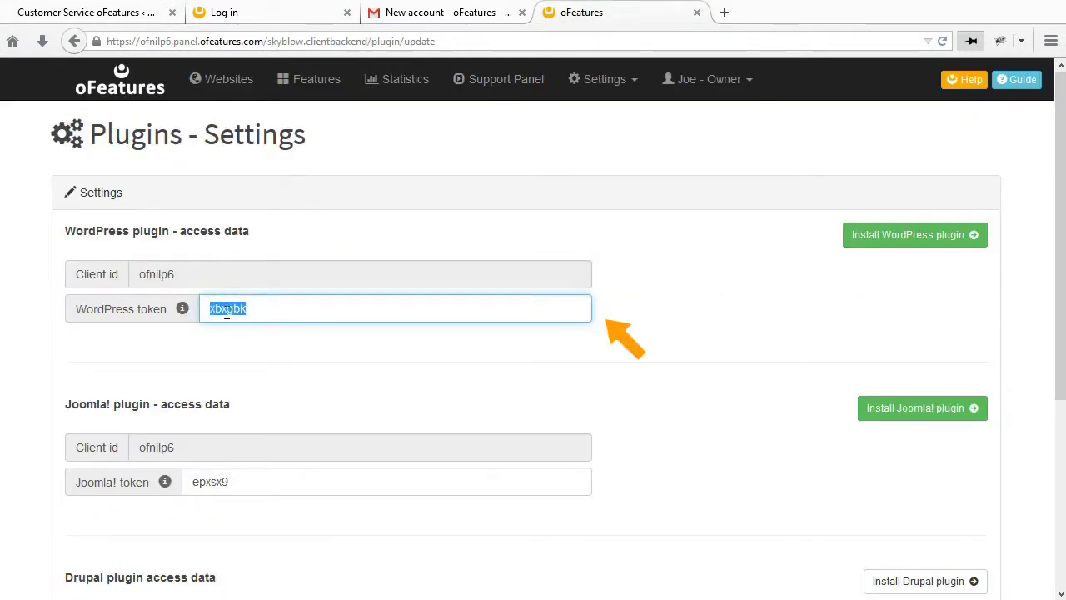
right_click(226, 310)
left_click(273, 371)
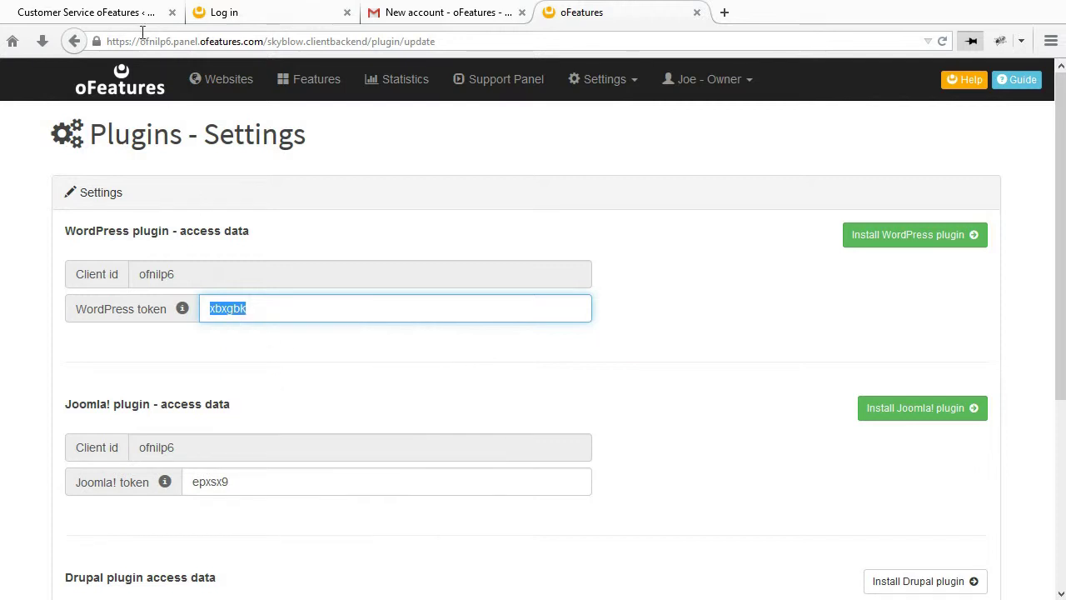
left_click(137, 17)
right_click(293, 392)
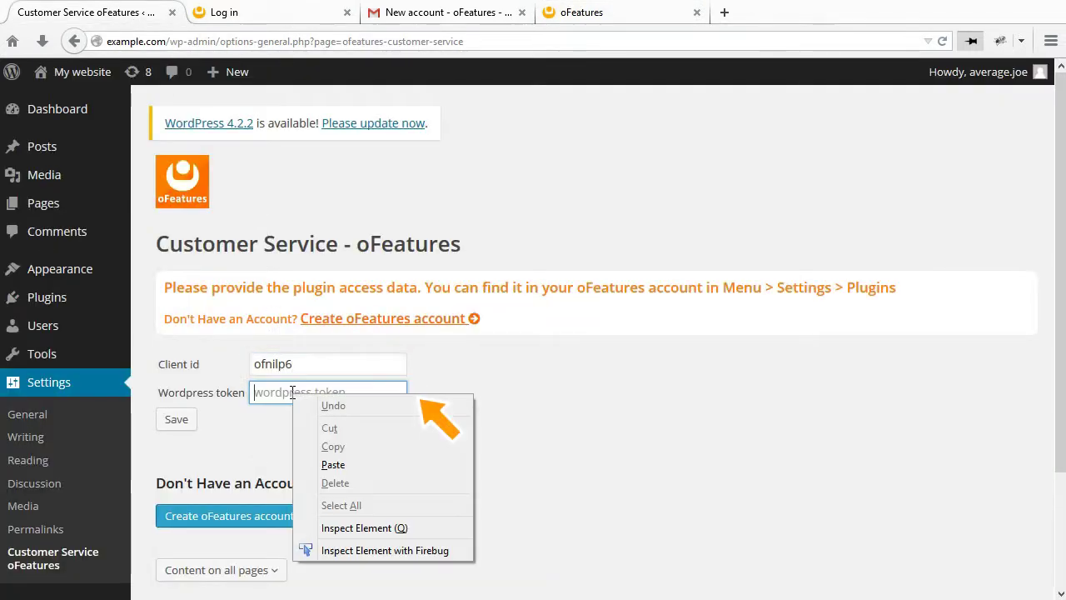
left_click(307, 442)
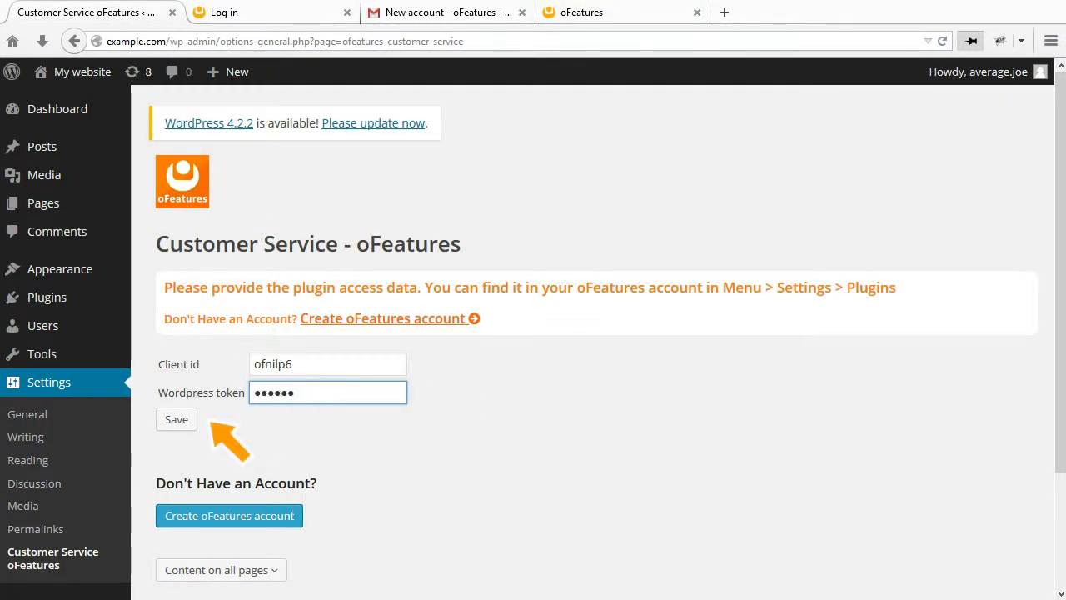
left_click(187, 423)
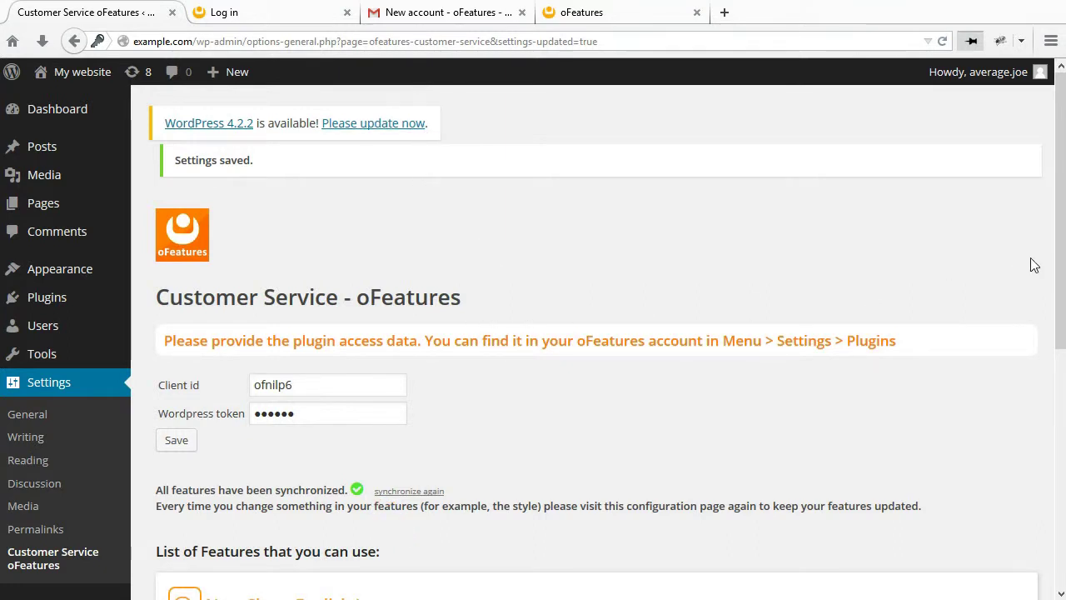
Re-synchronize oFeatures features so the New Chat shortcode is listed
mouse_move(1059, 260)
left_mouse_down()
mouse_move(1063, 333)
mouse_move(992, 355)
left_mouse_up()
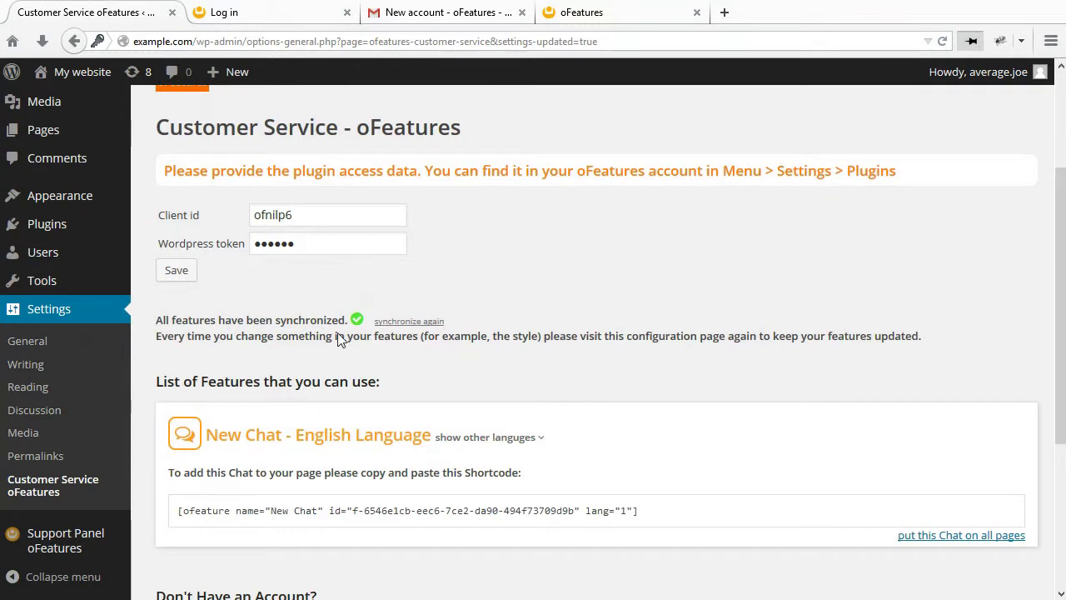
scroll(247, 354, "down", 2)
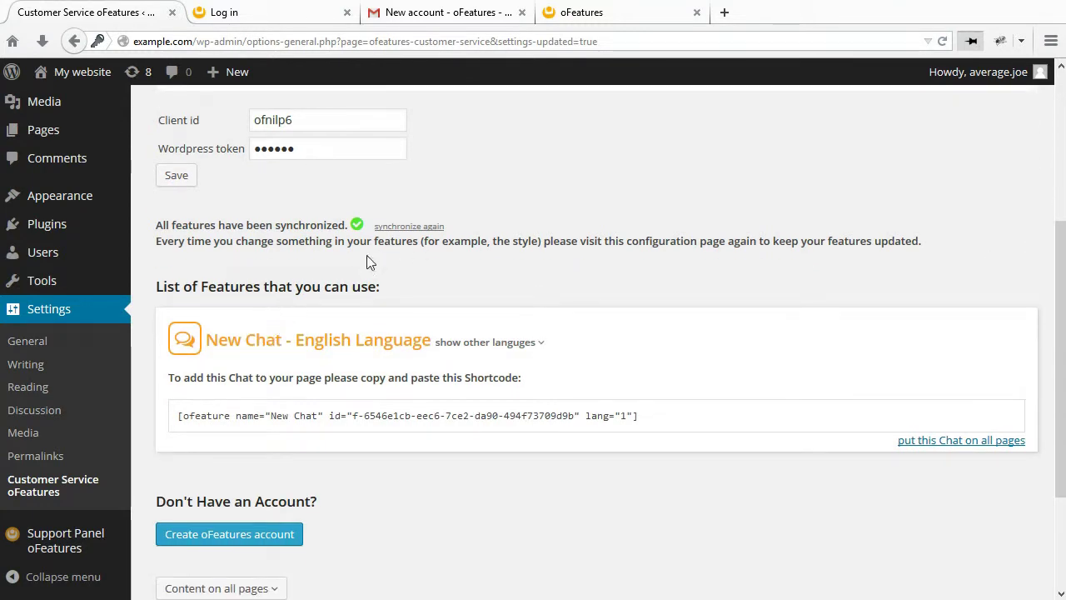
left_click(403, 228)
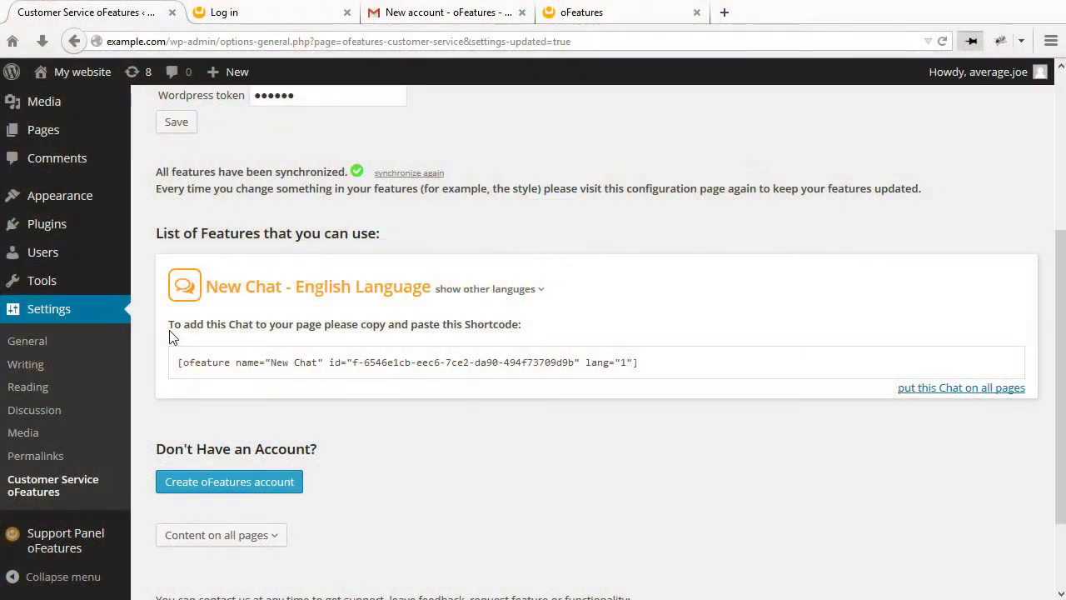
Copy the New Chat shortcode from the plugin settings
left_click(236, 363)
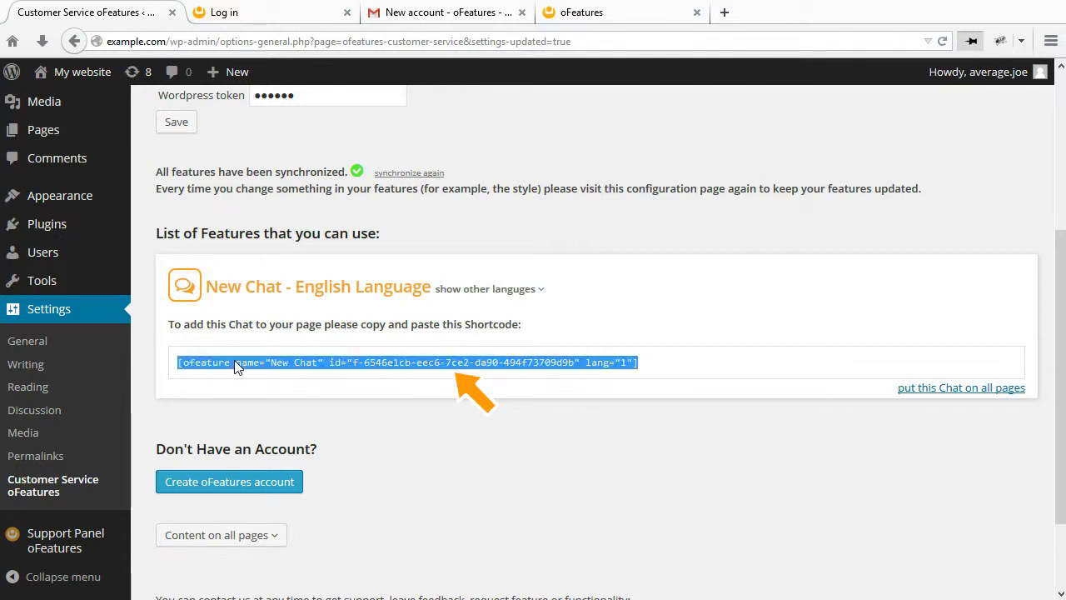
right_click(236, 363)
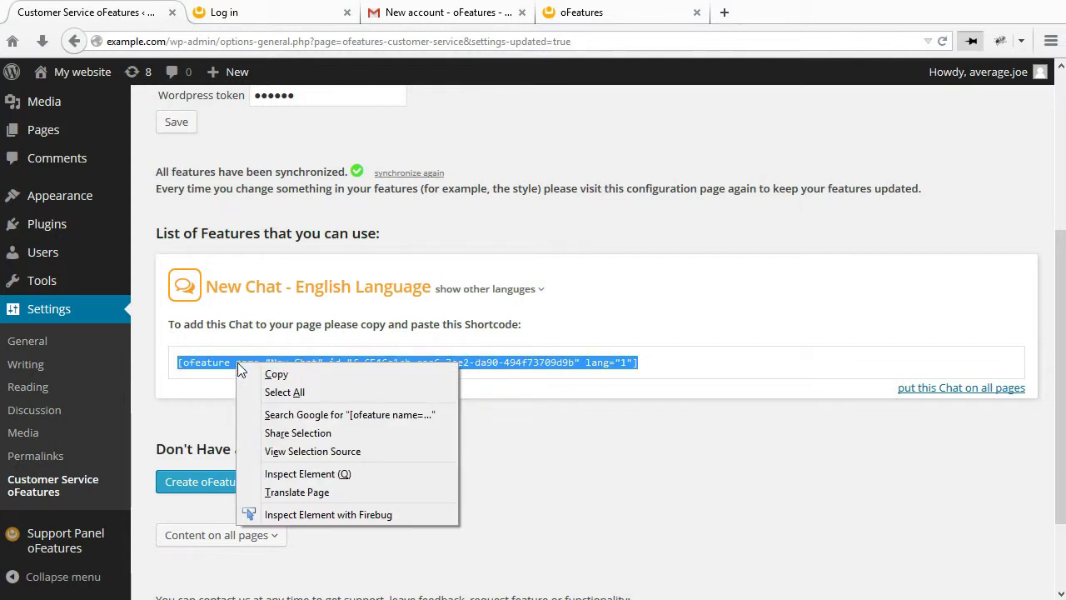
left_click(303, 373)
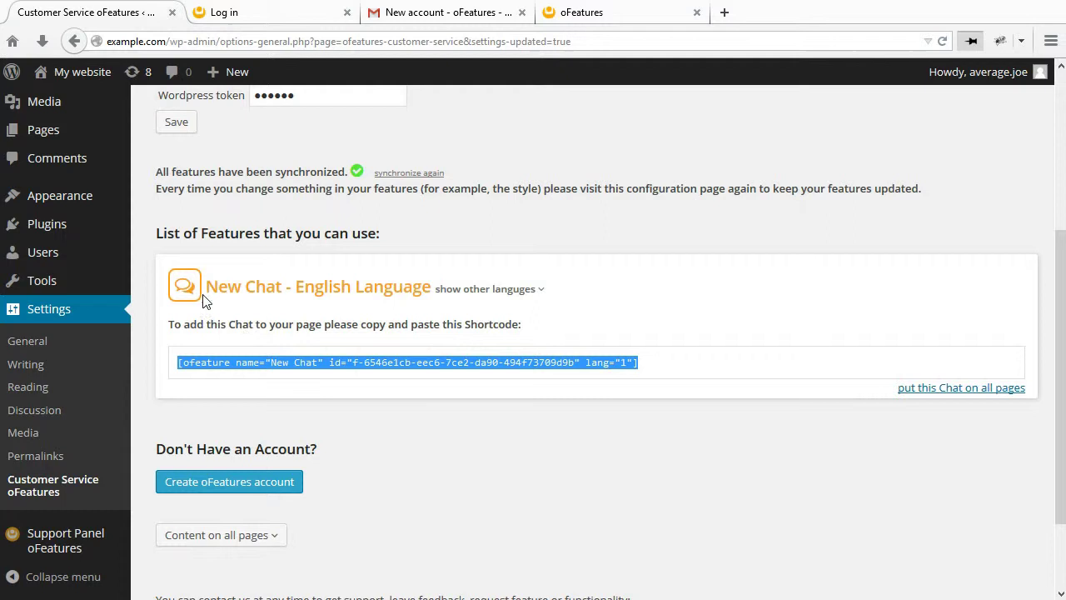
mouse_move(44, 130)
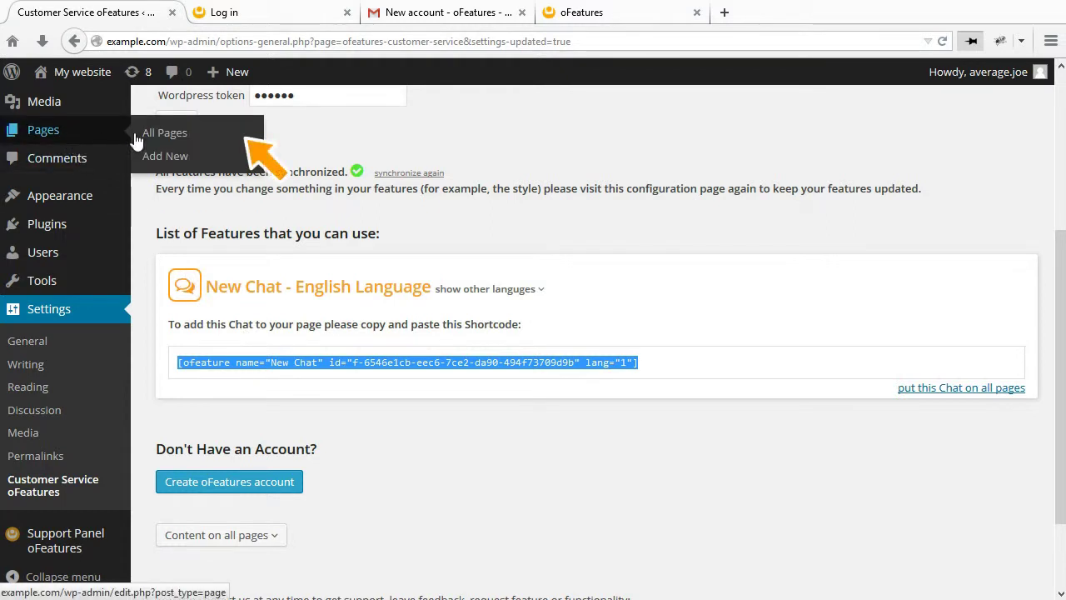
Paste the shortcode into Sample Page's content and update the page
left_click(166, 136)
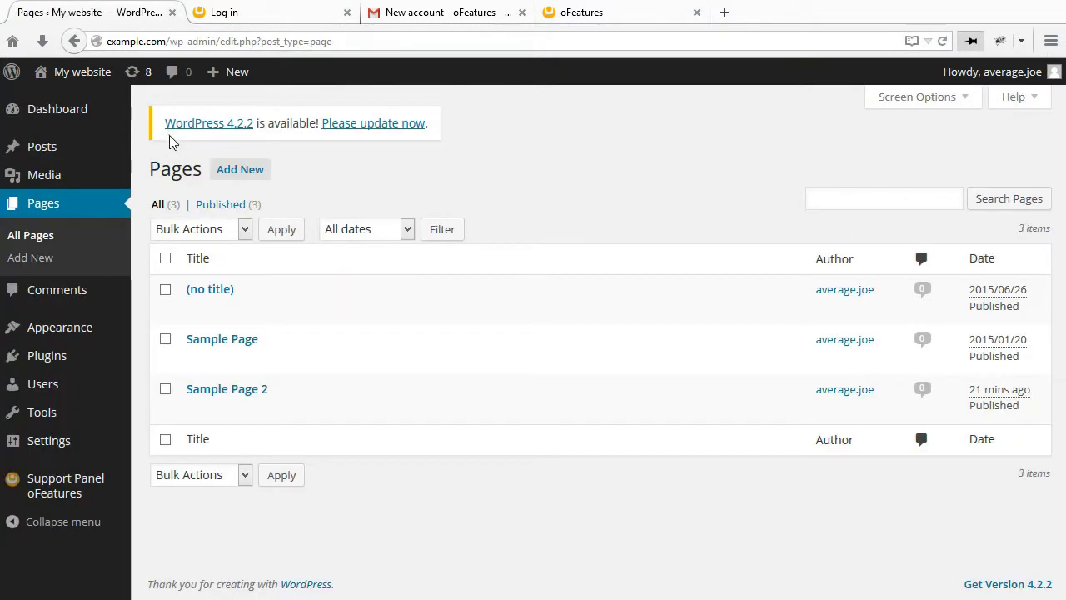
left_click(196, 362)
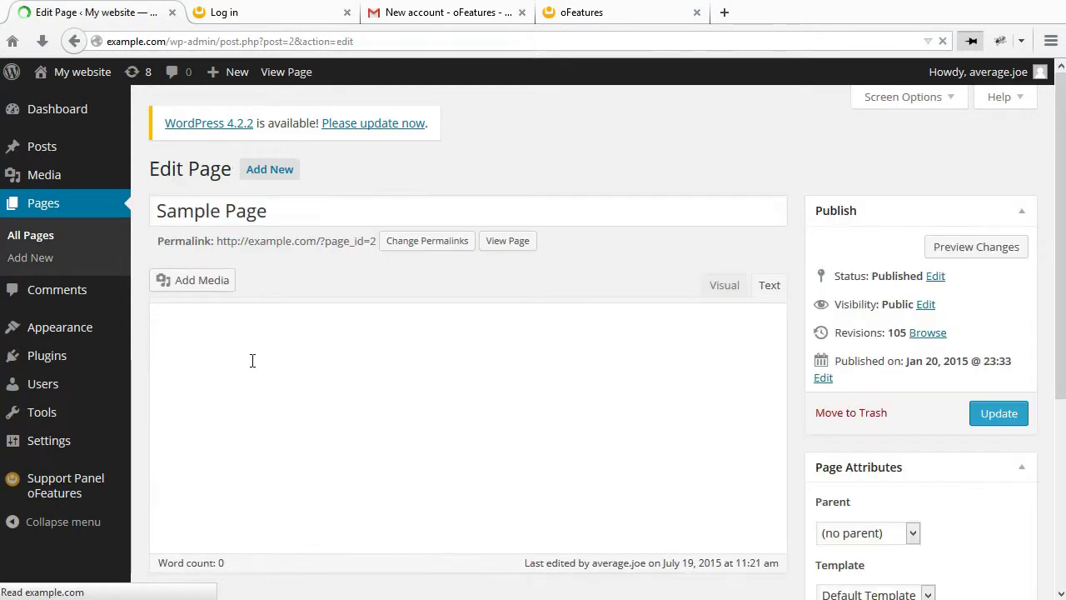
left_click(267, 354)
right_click(267, 355)
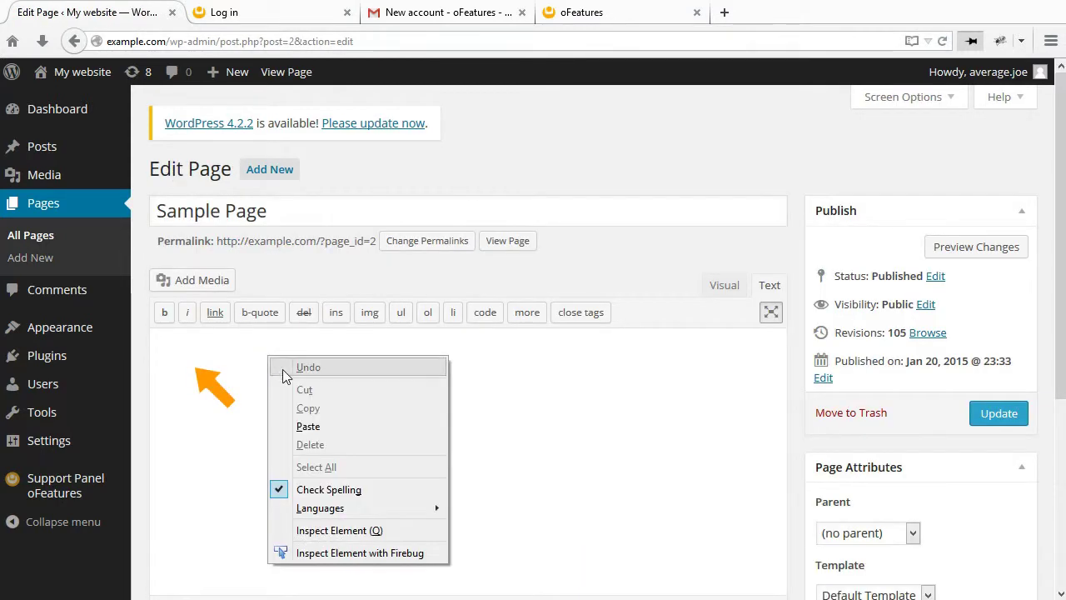
left_click(308, 426)
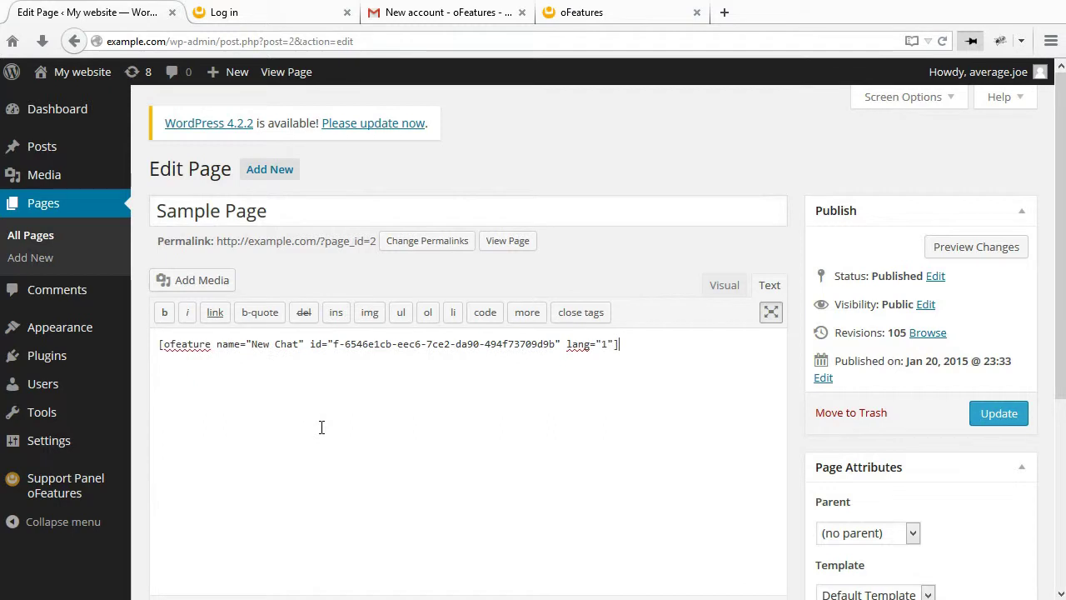
left_click(997, 421)
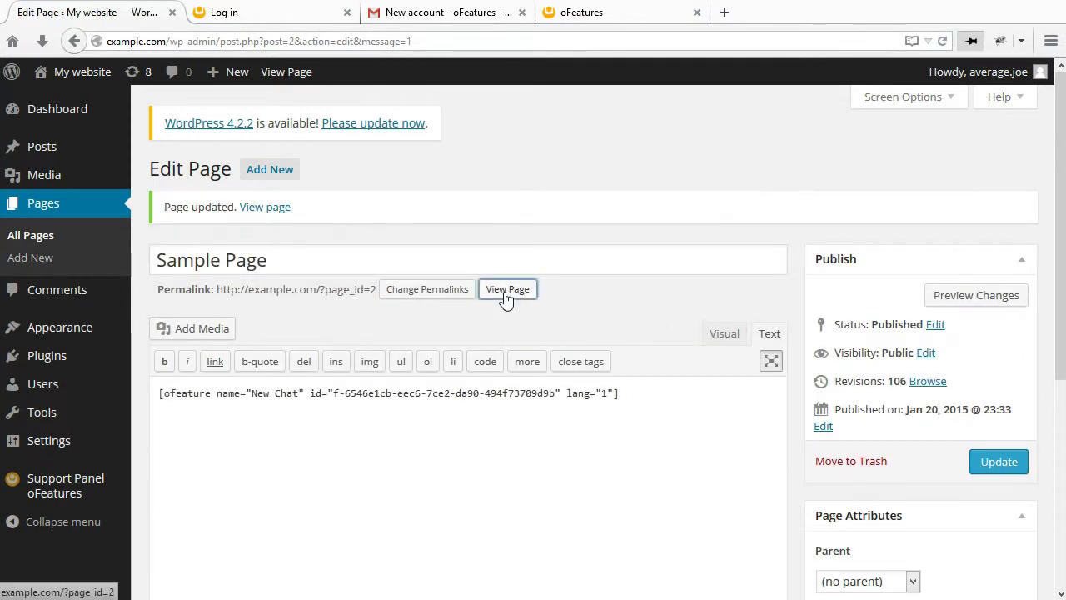
Open the live Sample Page in a new browser tab
right_click(504, 298)
left_click(543, 304)
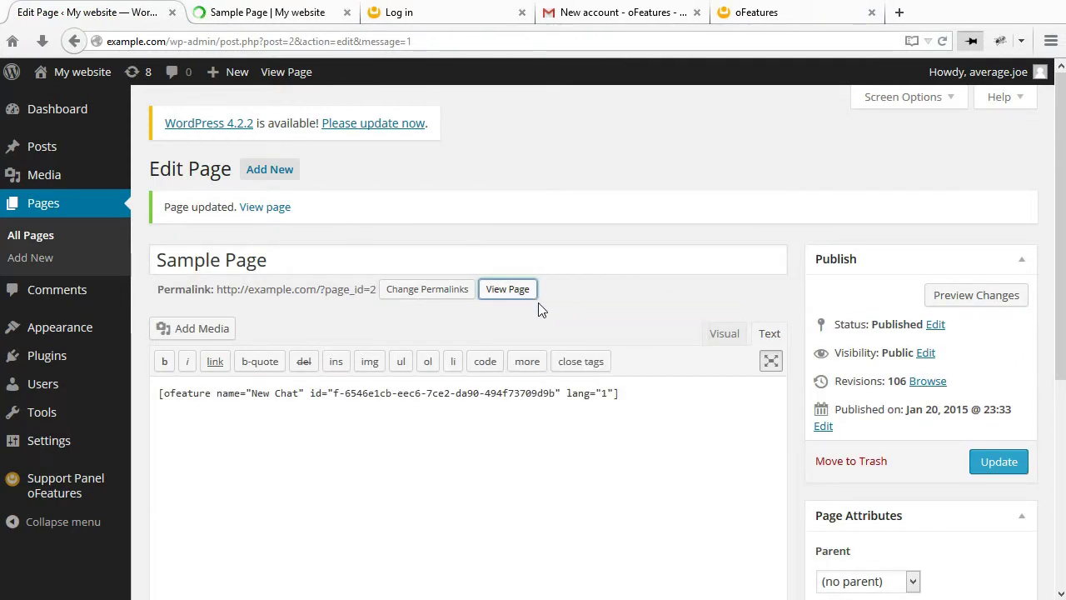
left_click(297, 18)
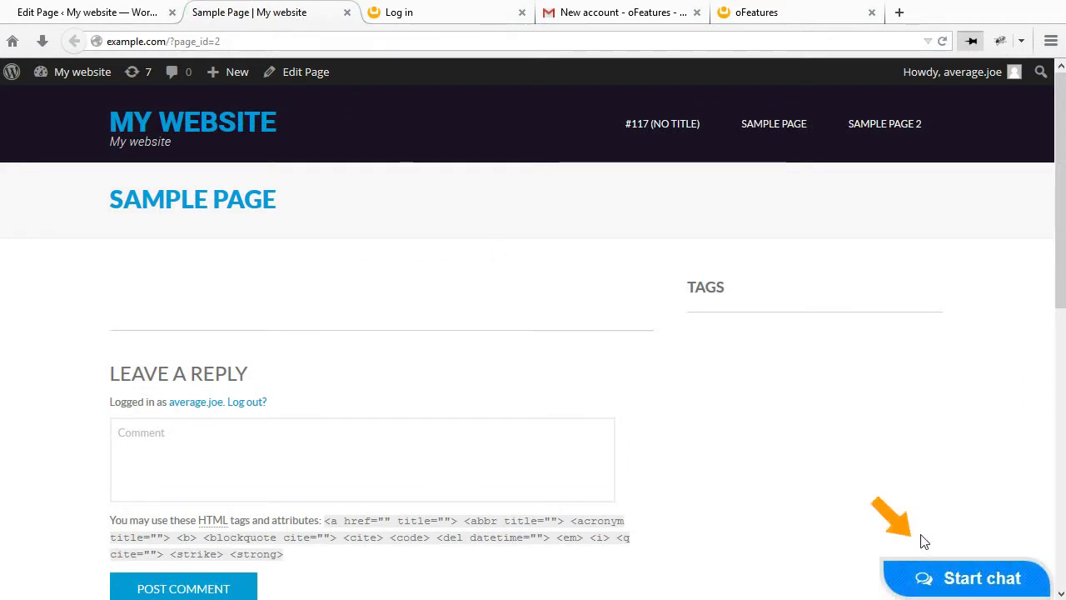
Send 'Hello' through the Sample Page chat, then end it and dismiss the rating
left_click(936, 579)
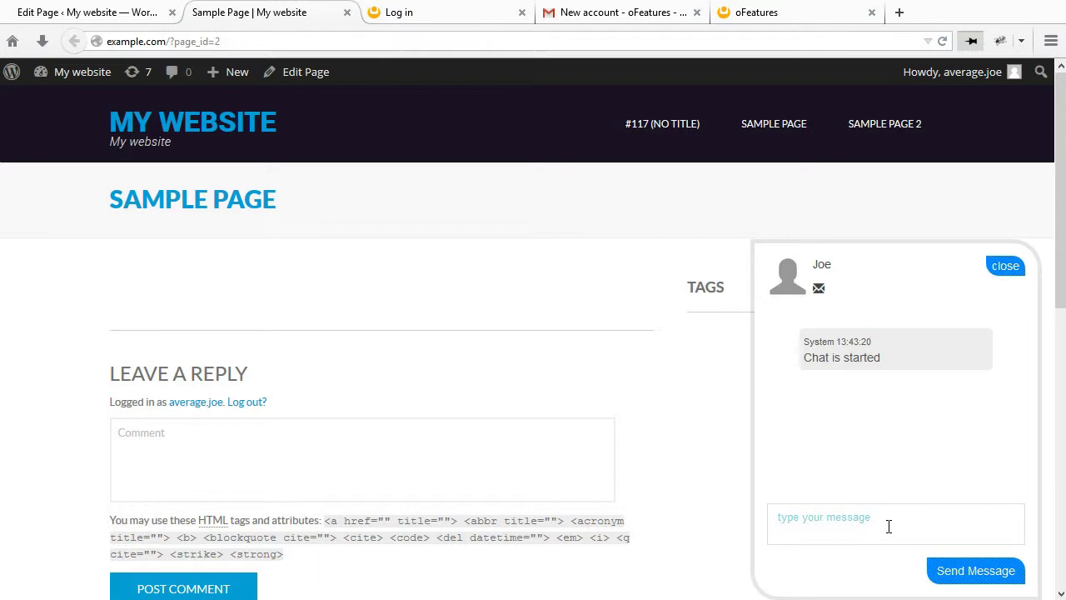
type("Hello")
left_click(962, 571)
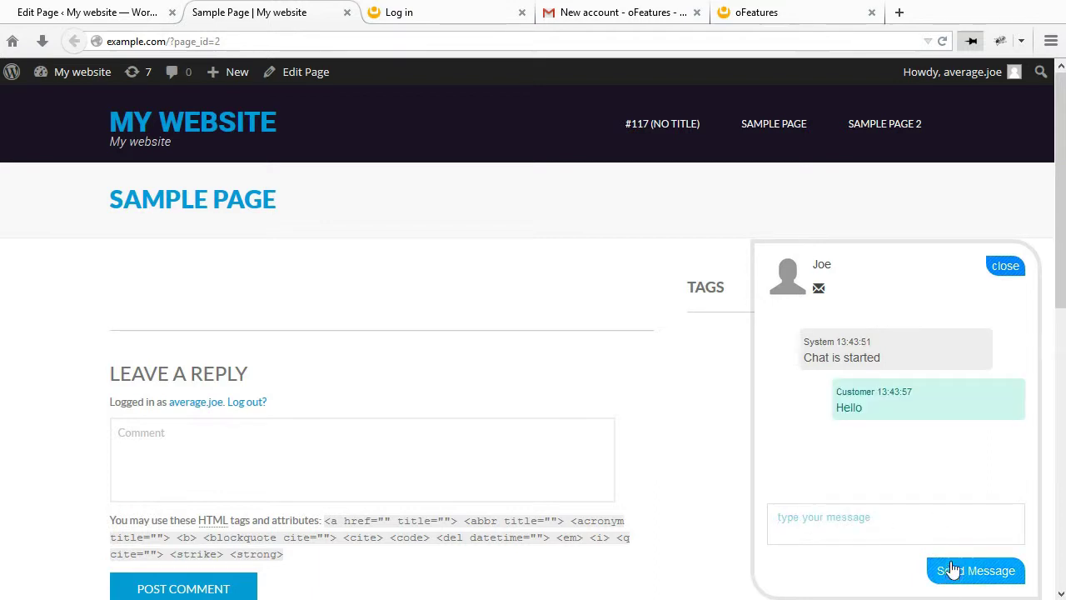
left_click(1006, 266)
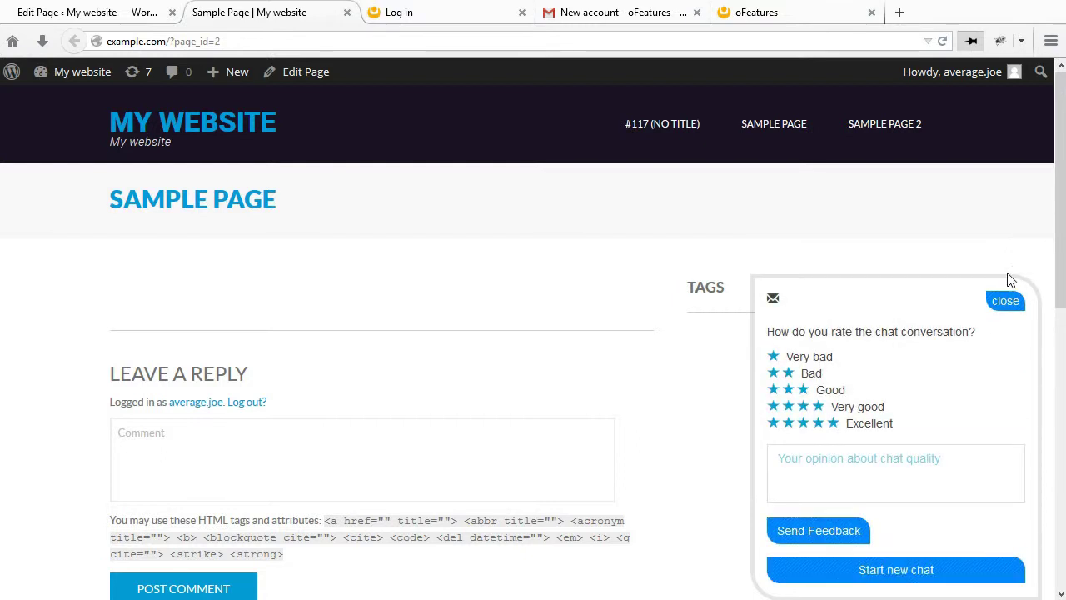
left_click(1006, 305)
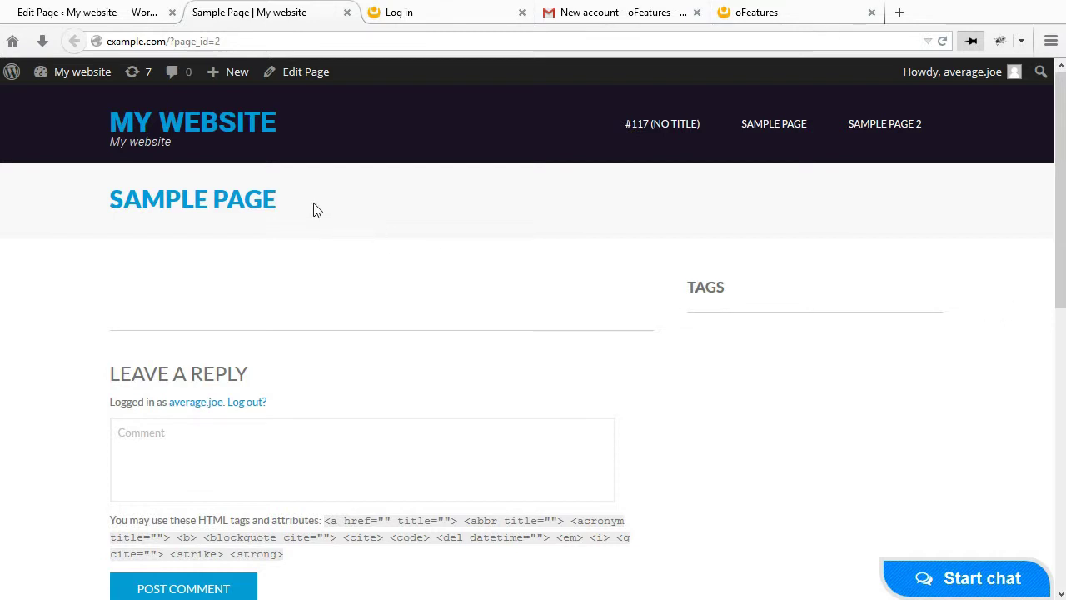
Visit Sample Page 2 to confirm it has no chat button, then return to Sample Page
left_click_drag(279, 200, 114, 200)
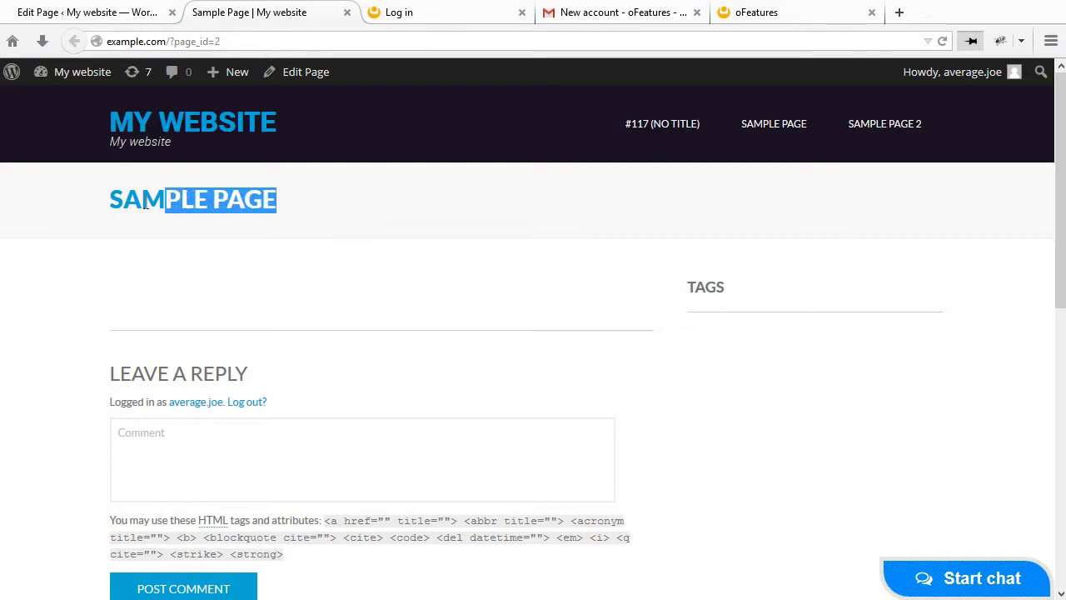
left_click(464, 241)
left_click(906, 137)
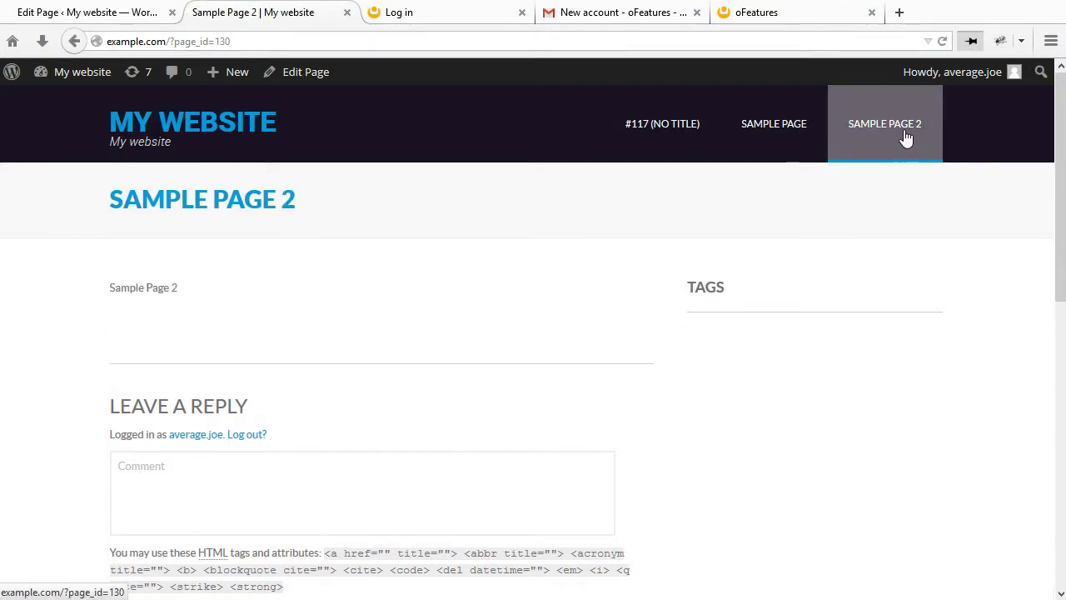
left_click(772, 133)
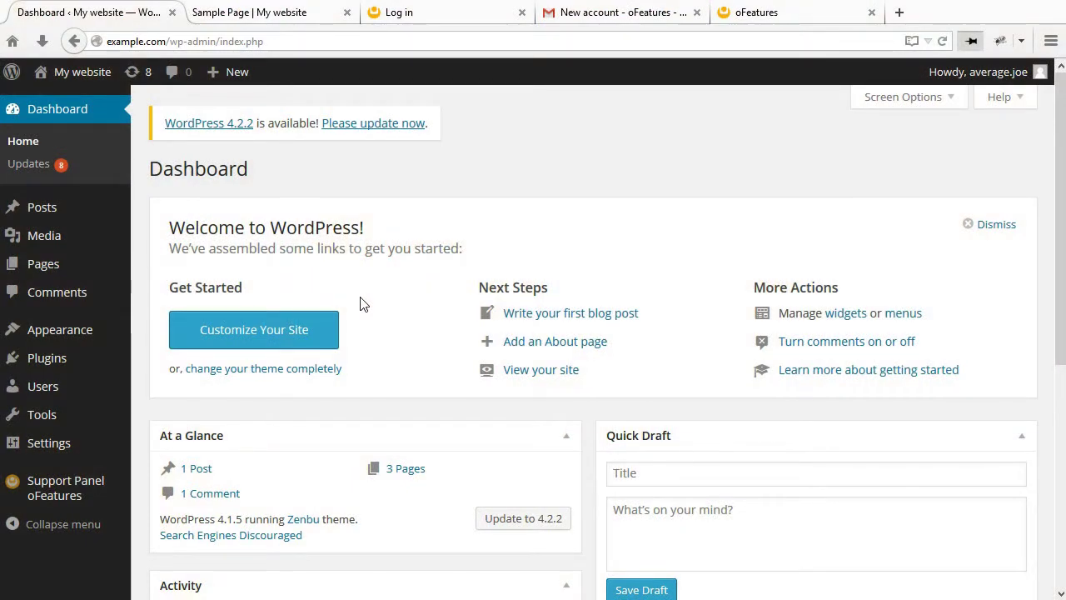
mouse_move(48, 443)
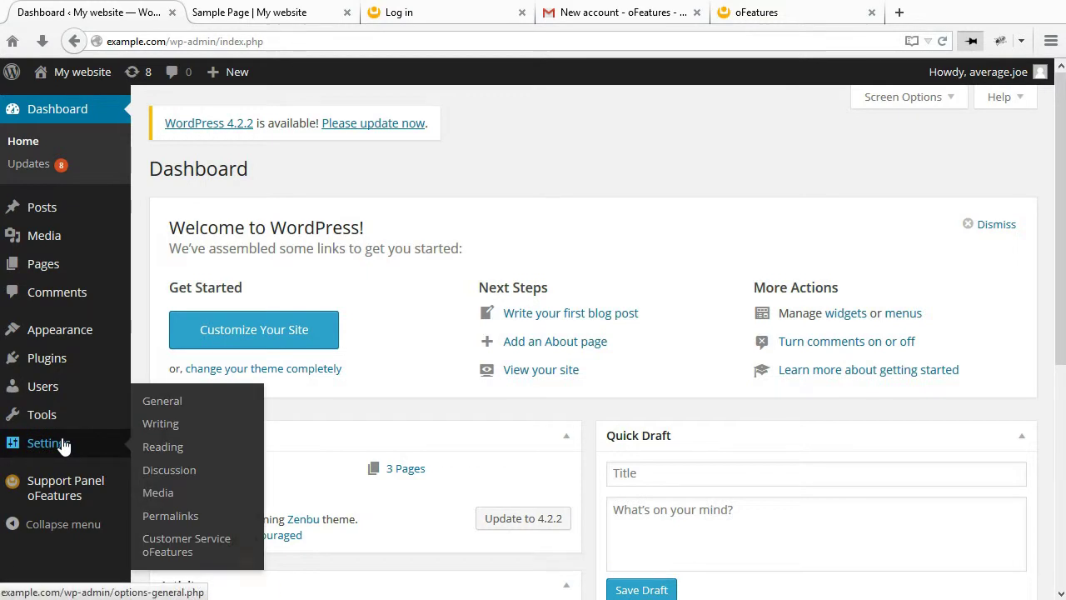
Copy the New Chat shortcode from the Customer Service oFeatures settings
left_click(176, 546)
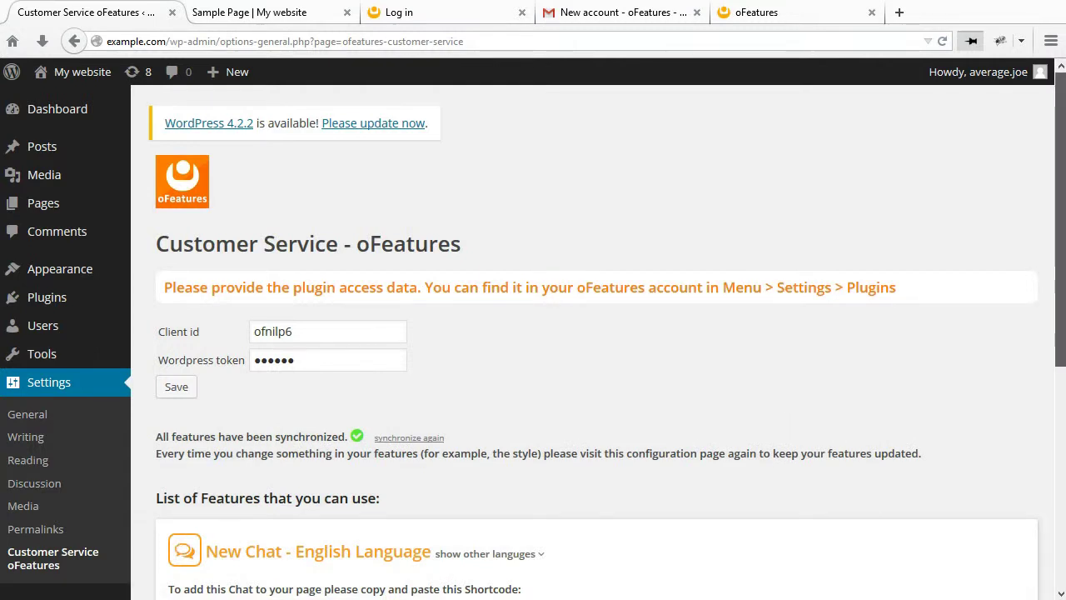
scroll(666, 376, "down", 2)
scroll(666, 376, "down", 4)
scroll(666, 377, "down", 1)
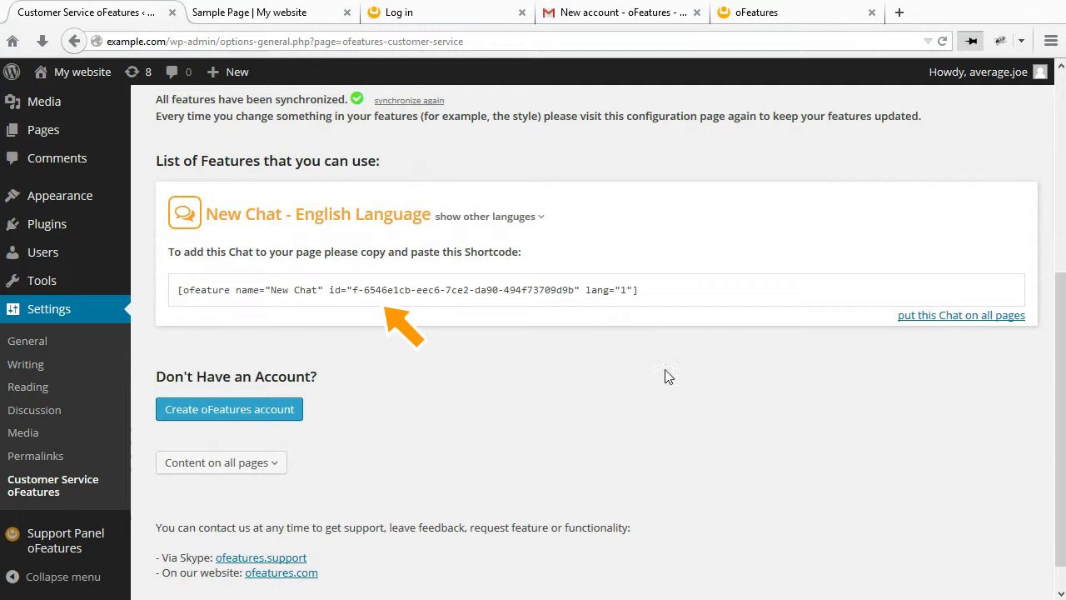
left_click(542, 296)
right_click(542, 295)
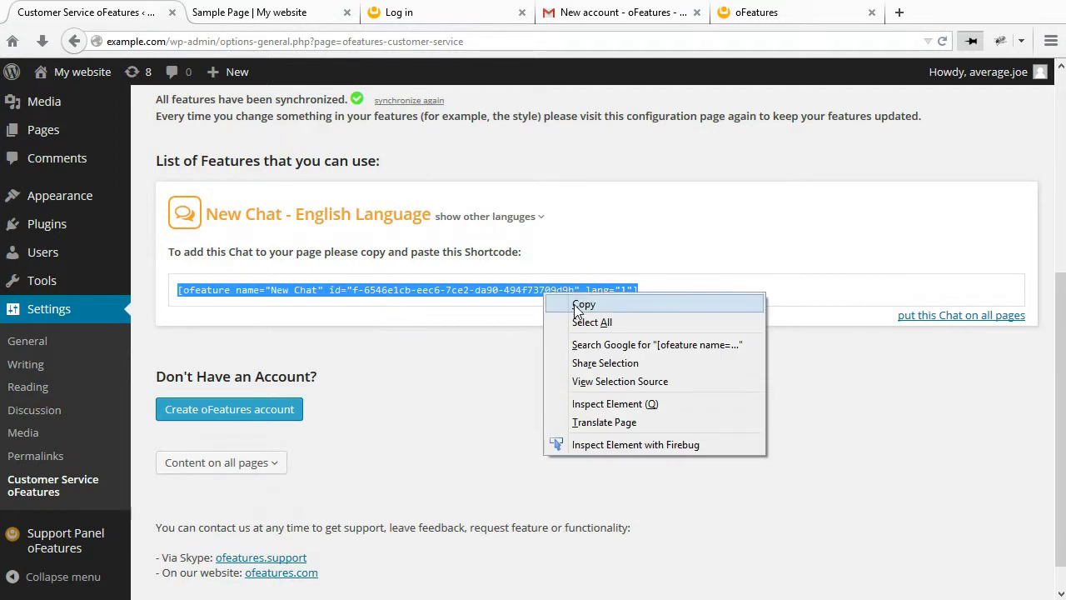
left_click(599, 306)
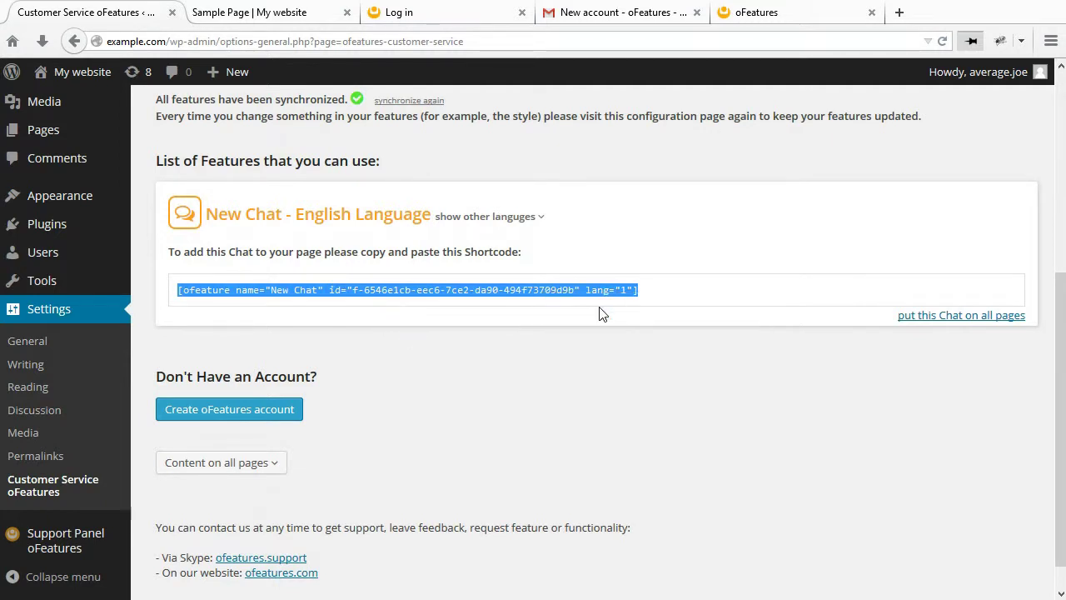
Paste the shortcode into the 'put this Chat on all pages' box and save
left_click(944, 323)
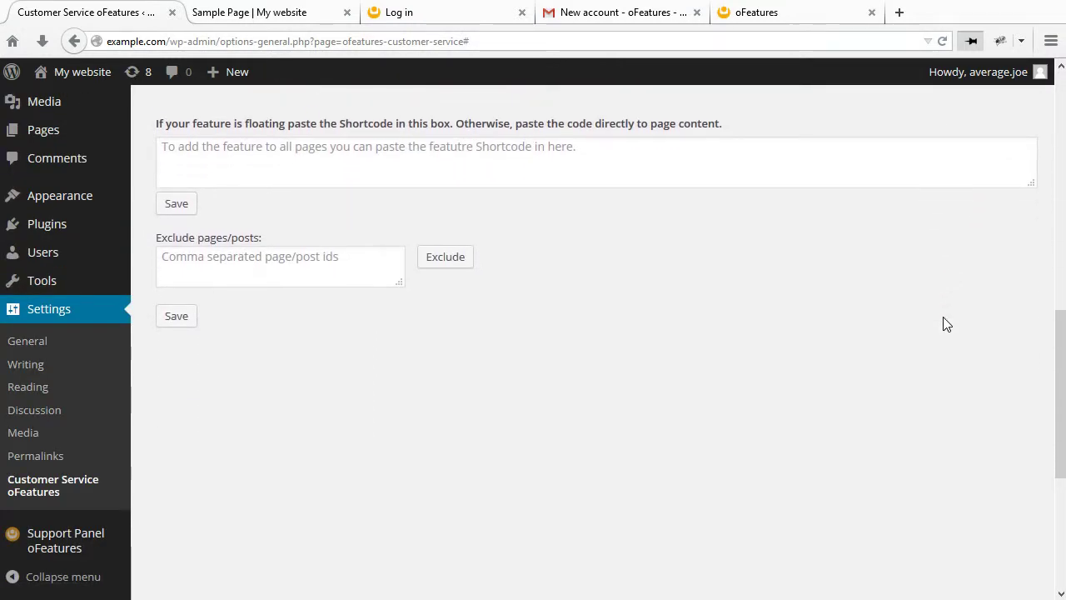
right_click(392, 151)
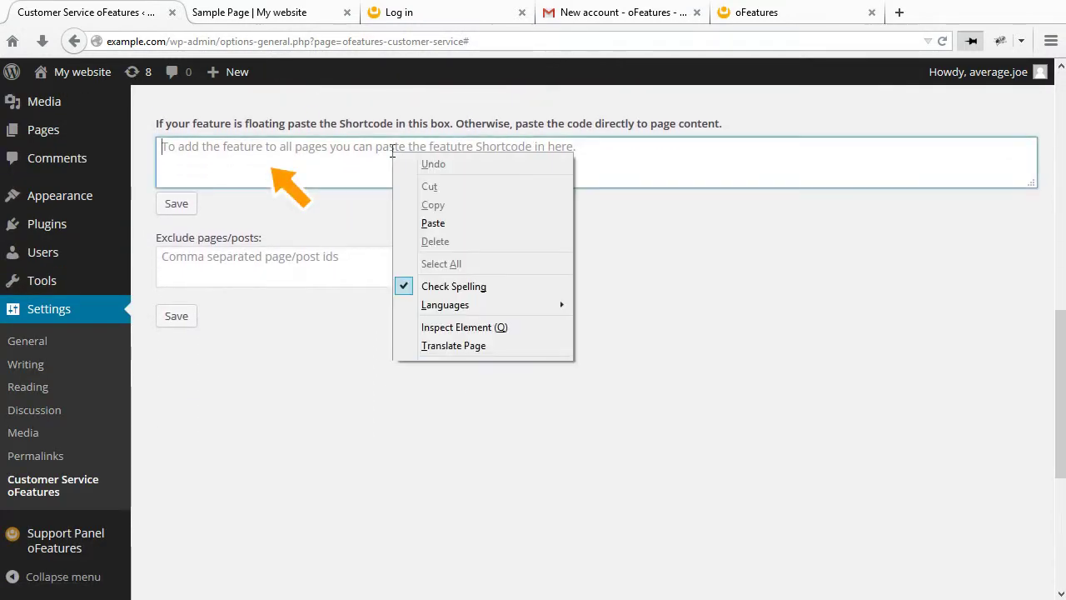
left_click(454, 220)
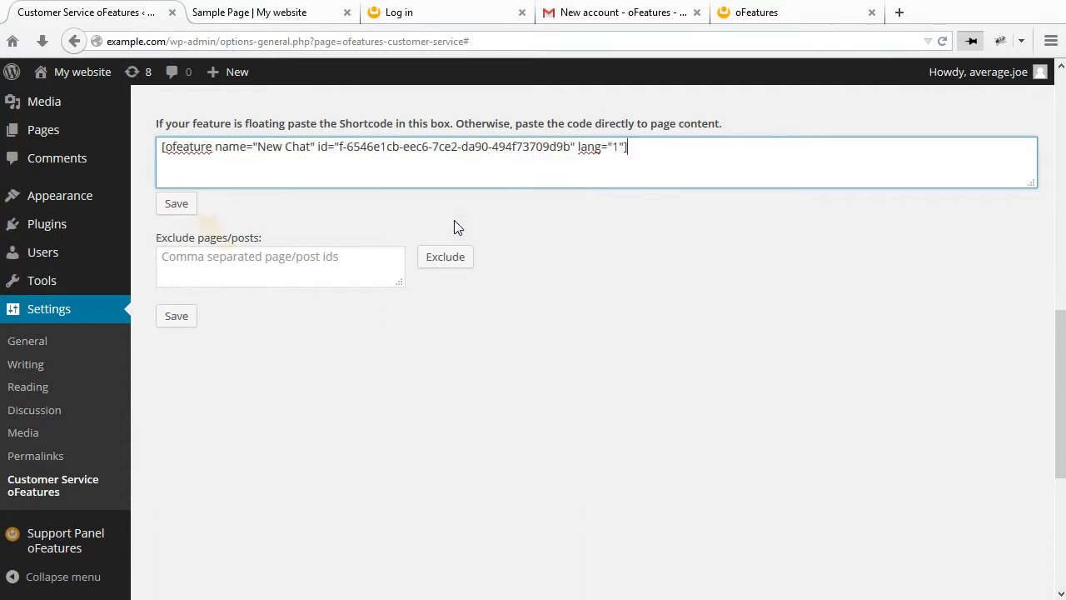
left_click(176, 204)
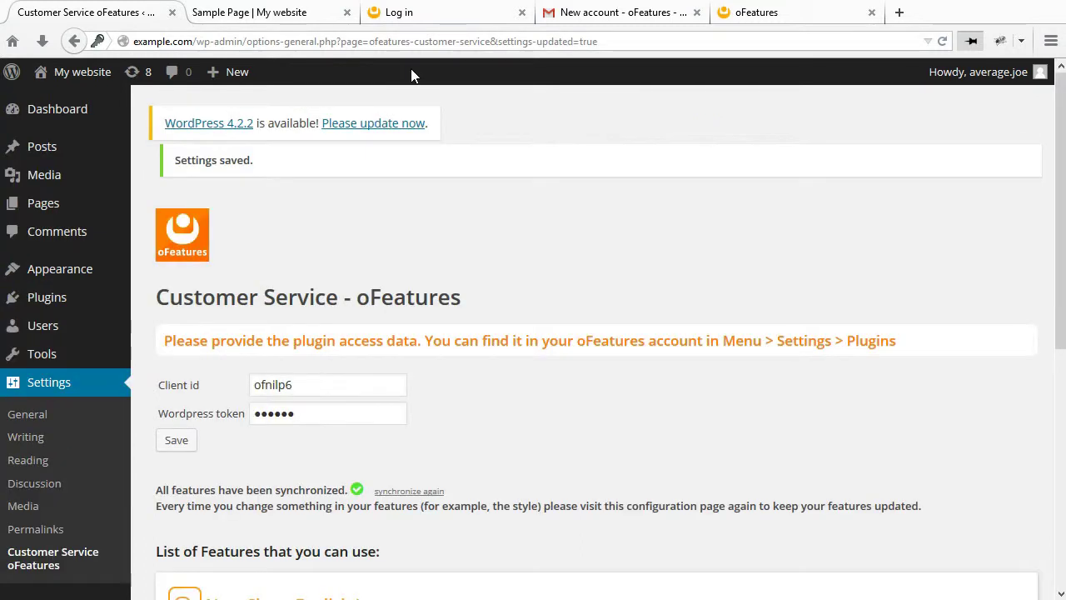
Open My website in a new tab and visit Sample Page 2, Sample Page and the home page
right_click(73, 77)
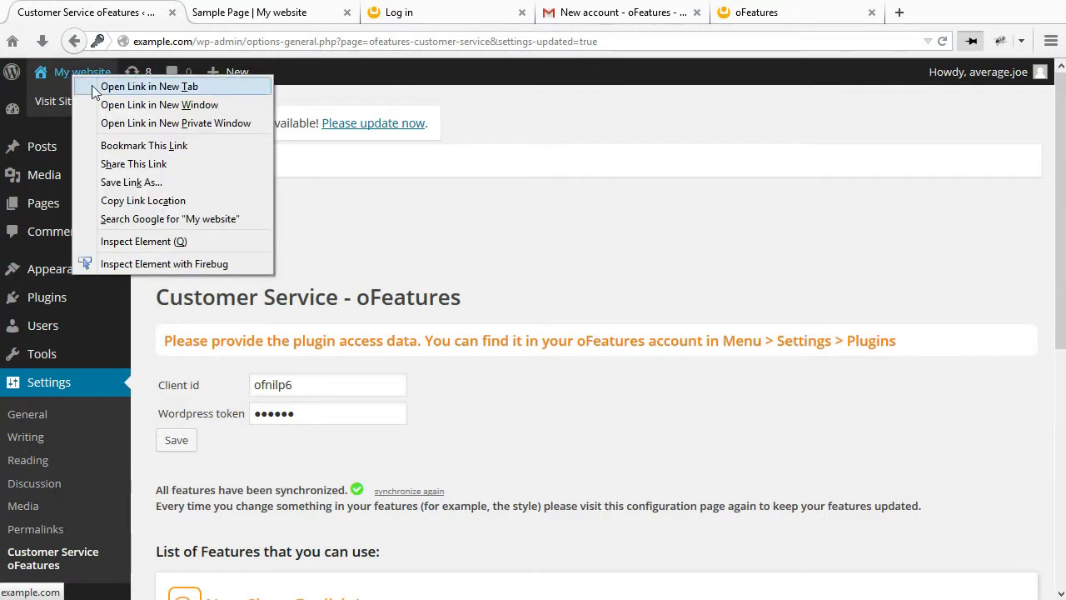
left_click(96, 86)
left_click(236, 14)
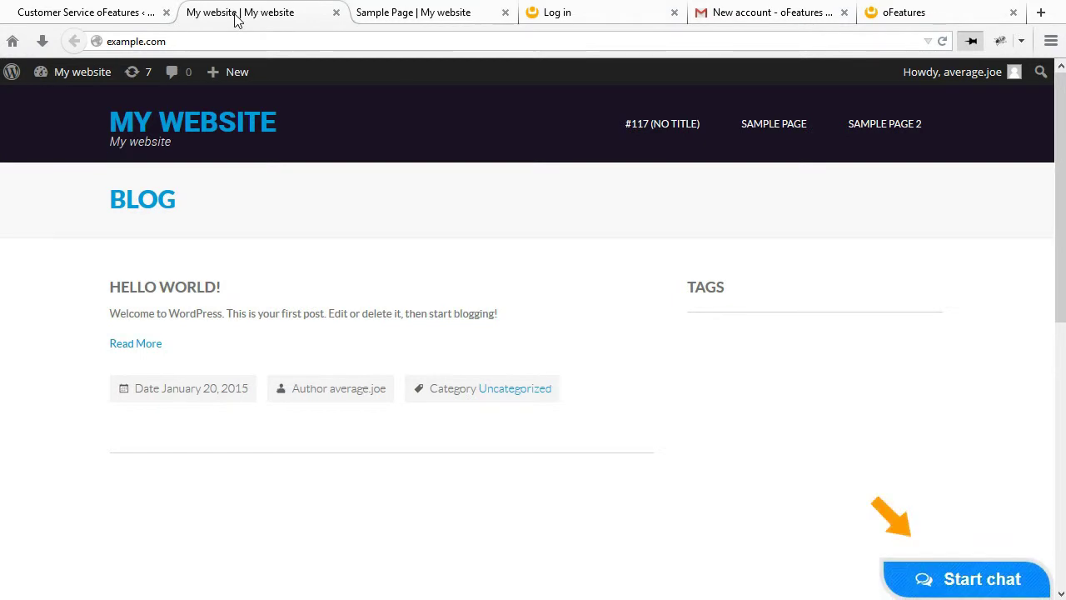
left_click(899, 134)
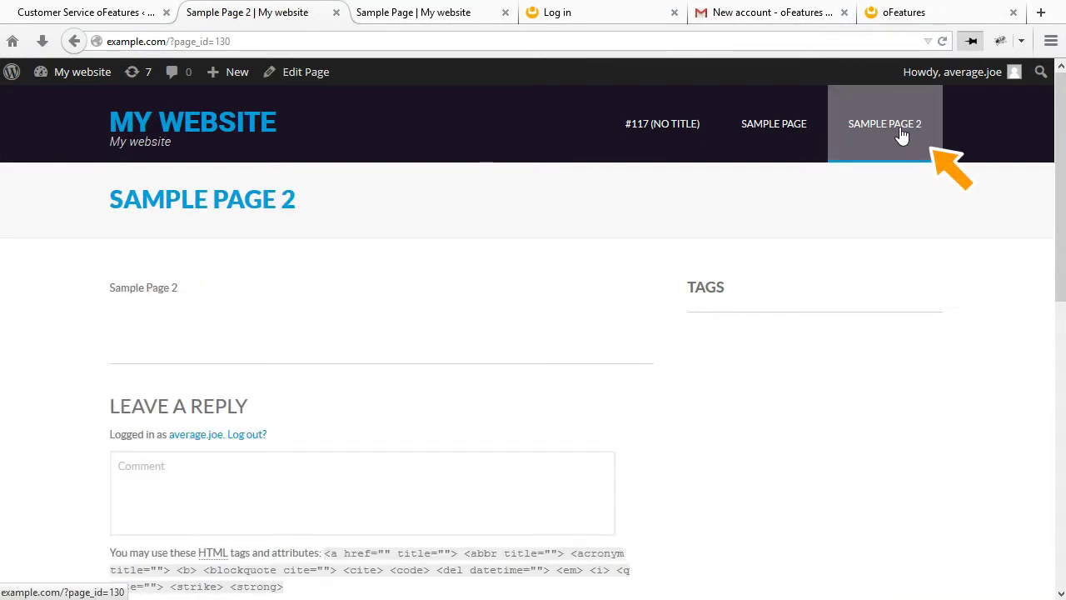
left_click(781, 136)
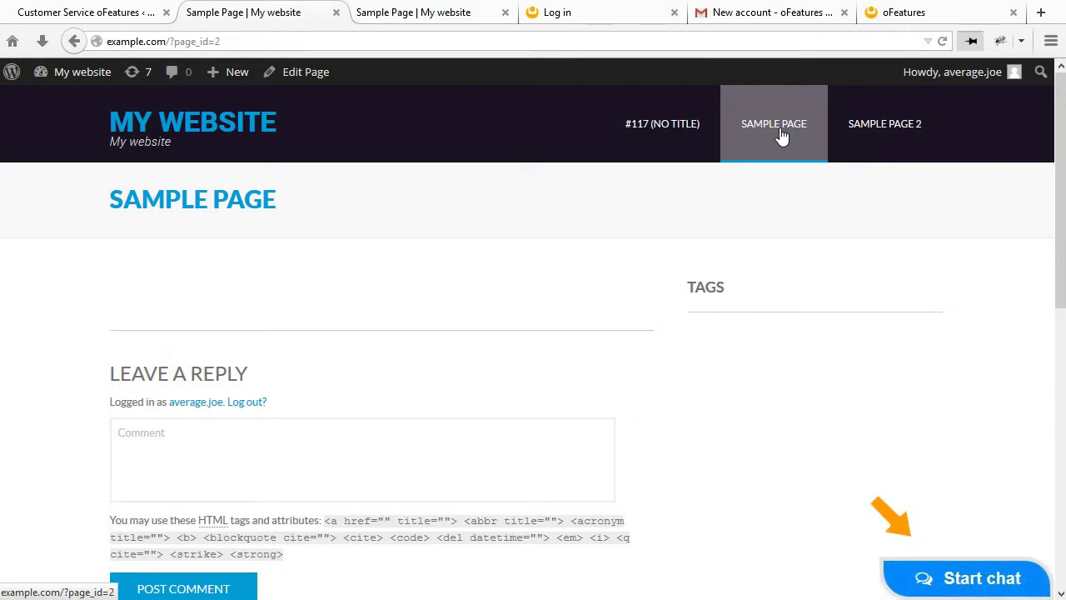
left_click(169, 125)
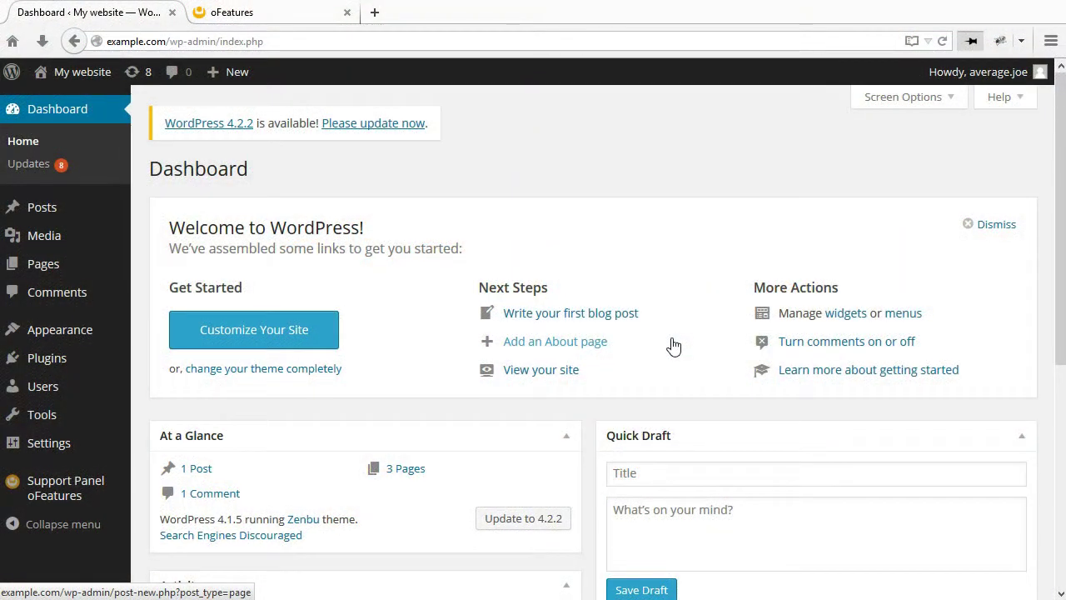
mouse_move(48, 443)
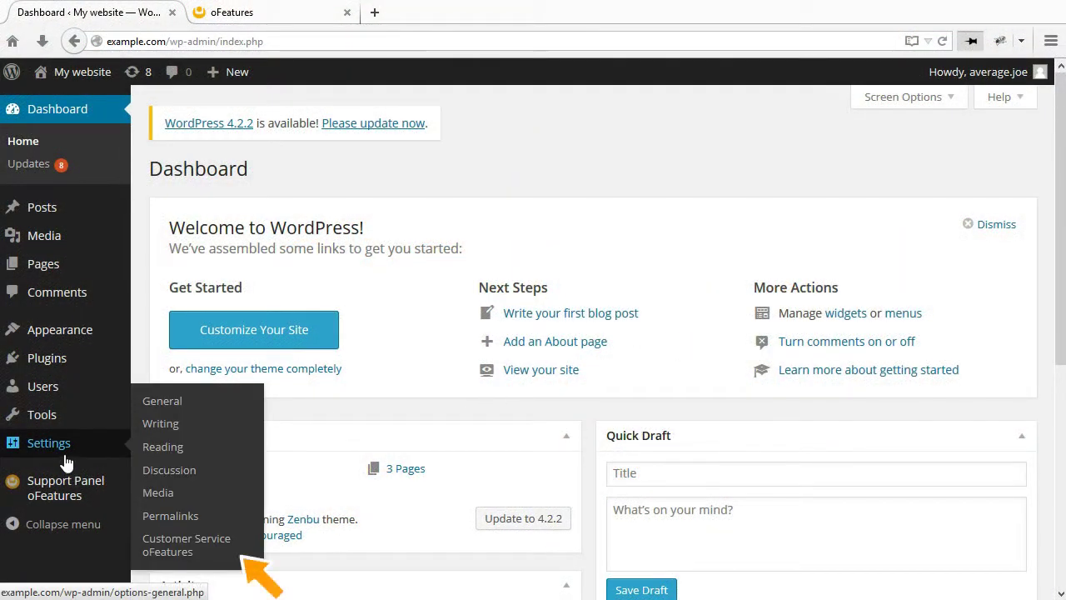
Expand the Content on all pages options in Customer Service oFeatures settings
left_click(187, 548)
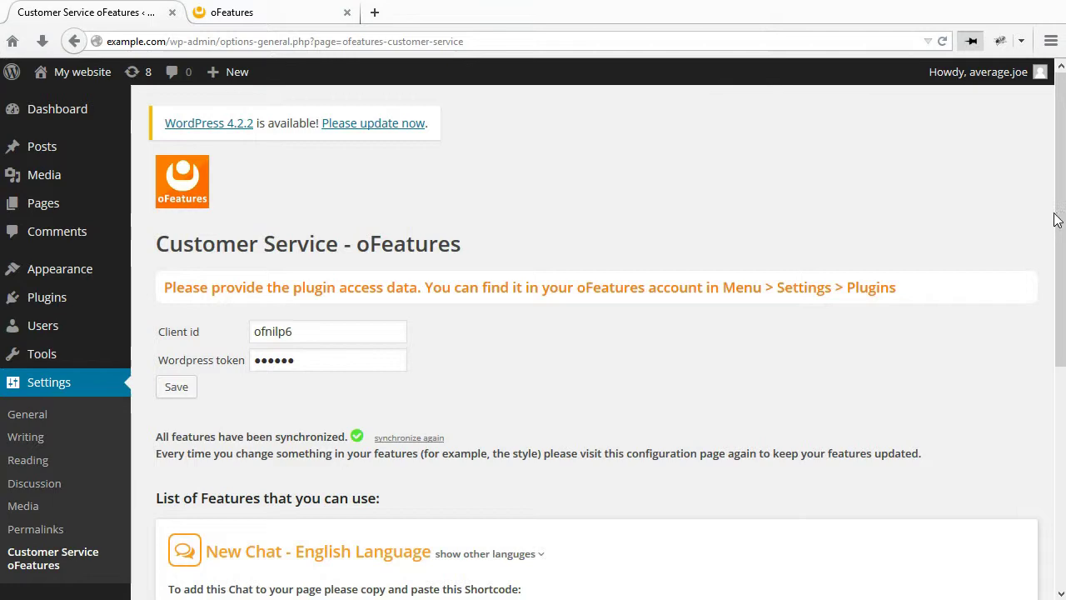
scroll(1056, 219, "down", 3)
scroll(846, 497, "down", 2)
left_click(263, 436)
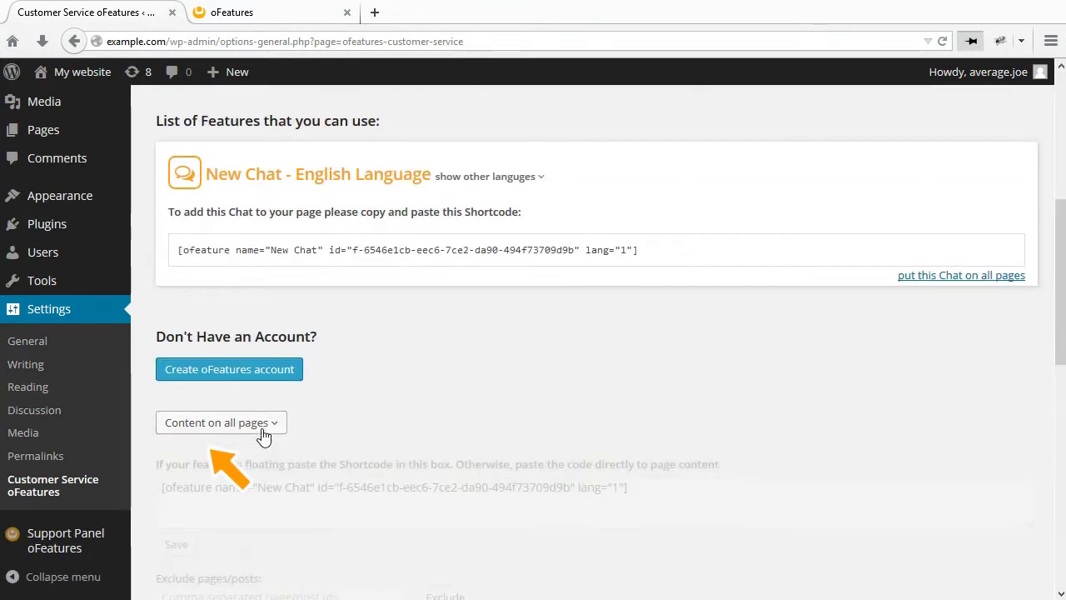
scroll(263, 435, "down", 3)
scroll(262, 433, "down", 4)
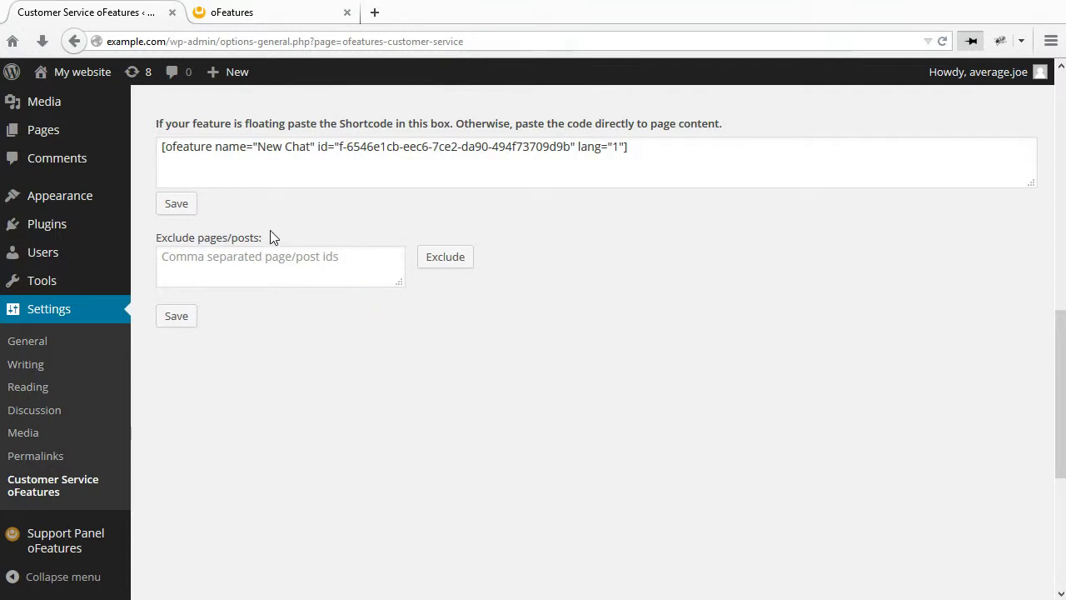
Copy Sample Page 2's page id 130 from its permalink
mouse_move(44, 130)
left_click(151, 136)
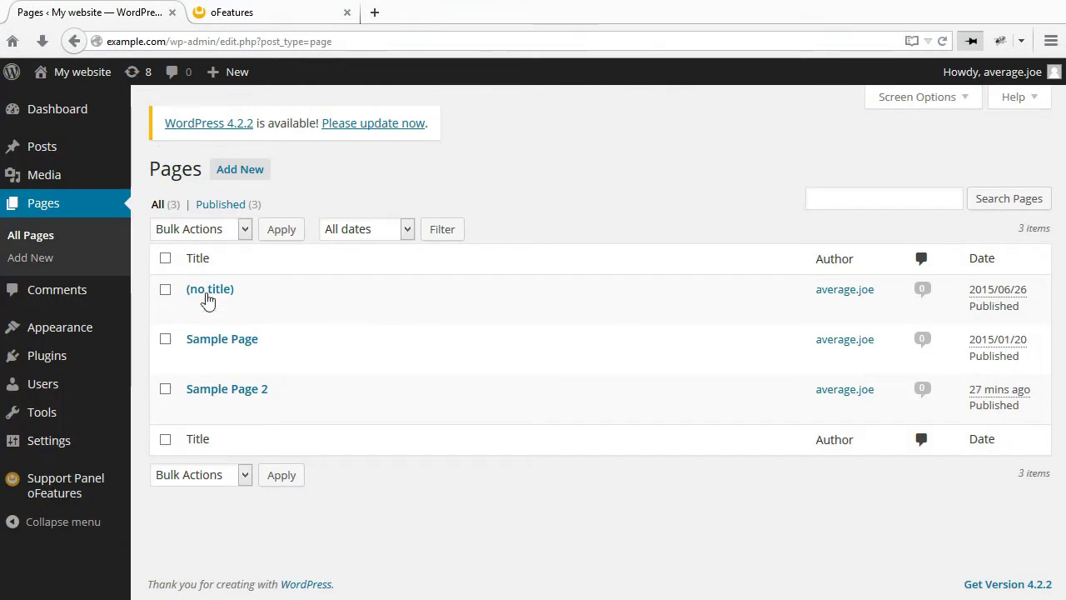
left_click(197, 411)
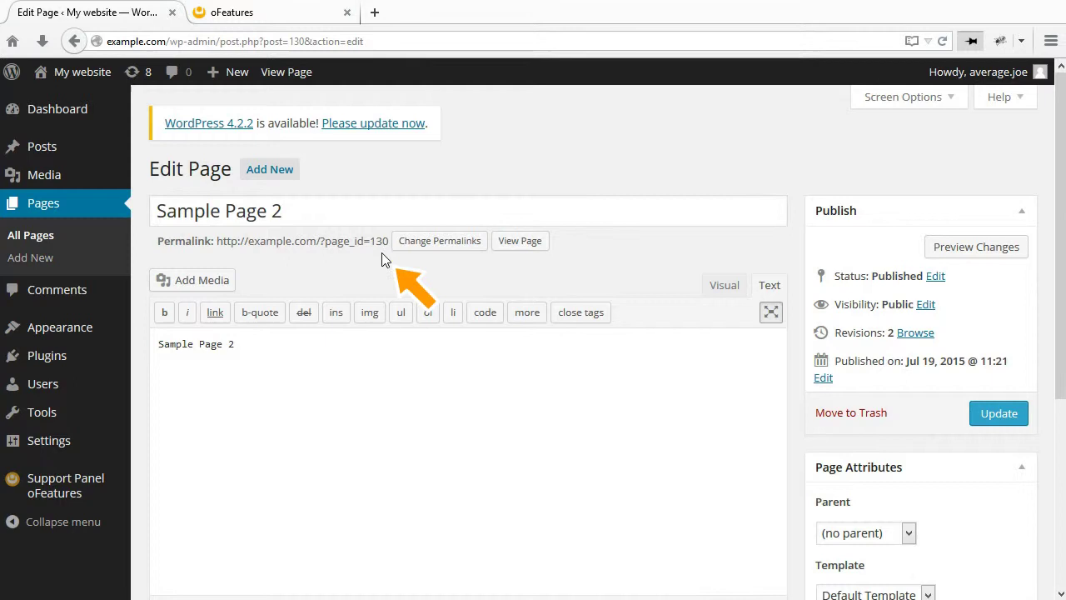
left_click_drag(388, 242, 370, 242)
right_click(376, 241)
left_click(420, 263)
mouse_move(49, 441)
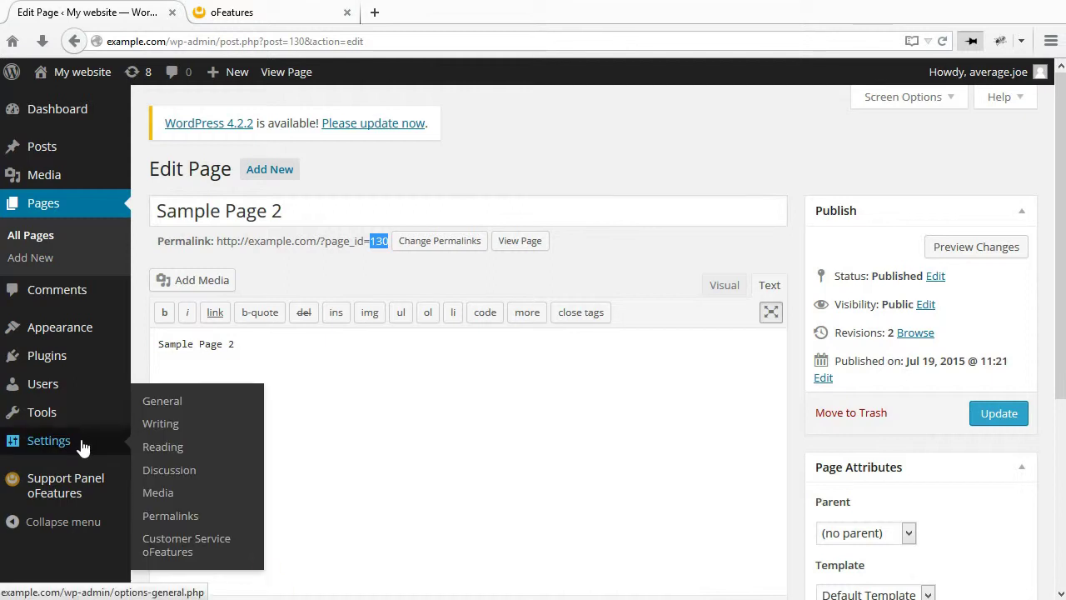
Paste 130 into Exclude pages/posts under Content on all pages and exclude it
left_click(177, 550)
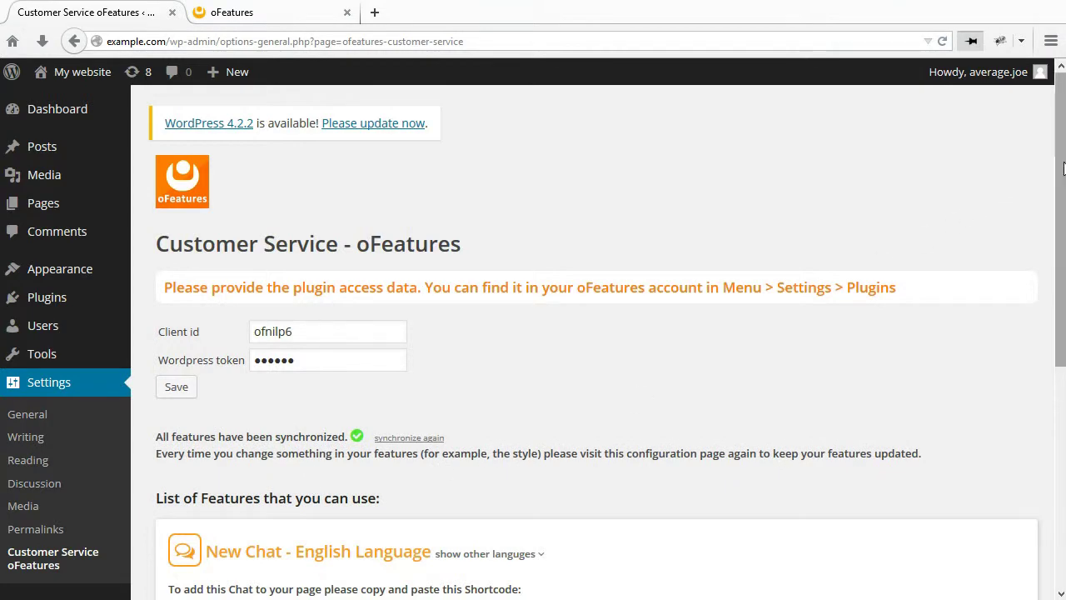
scroll(1064, 169, "down", 5)
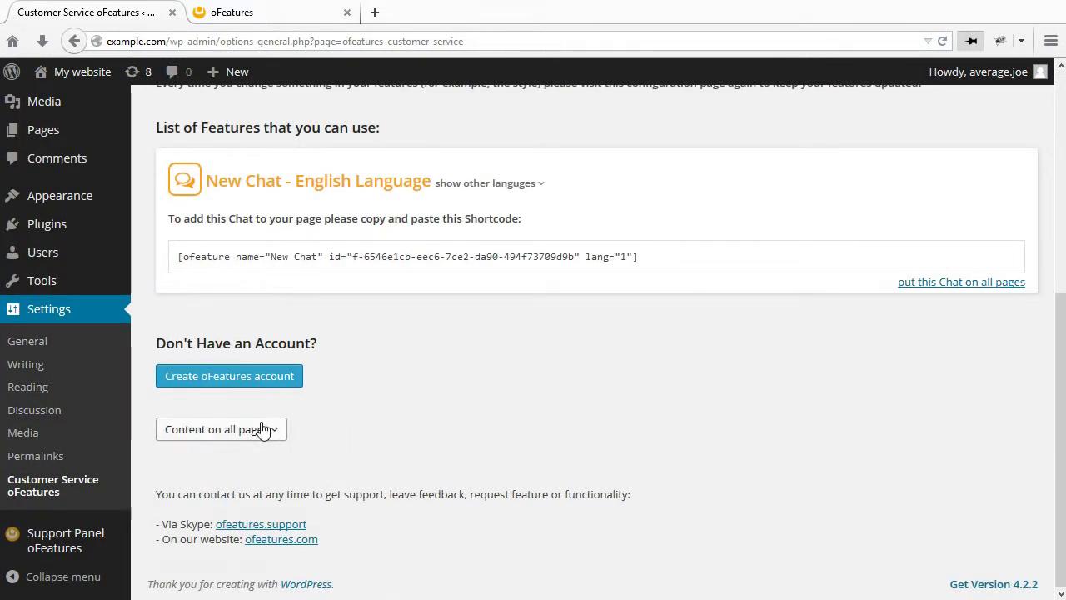
left_click(260, 429)
scroll(261, 429, "down", 5)
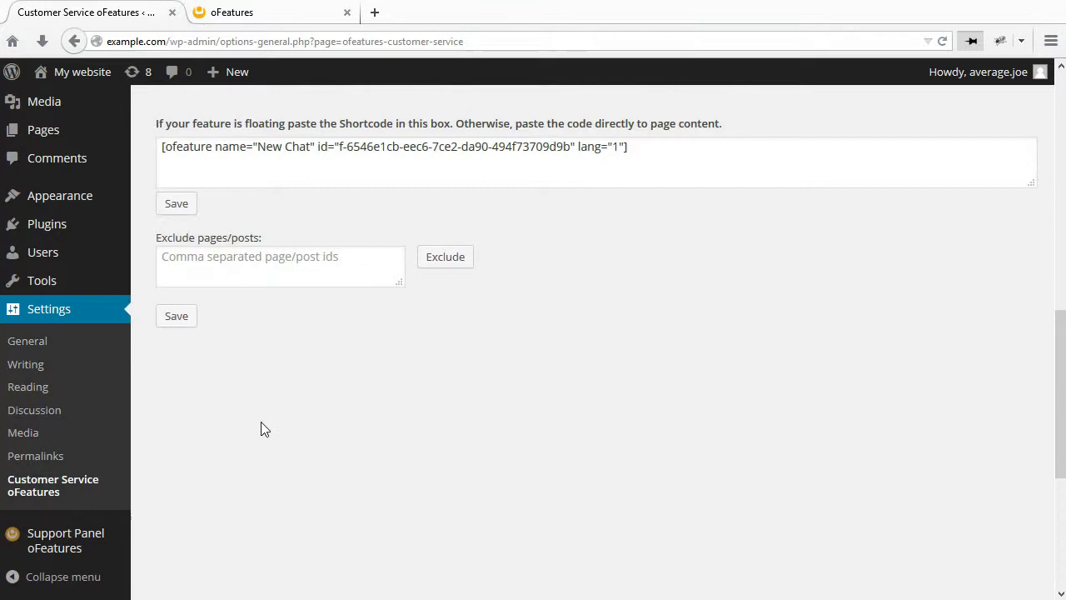
right_click(270, 265)
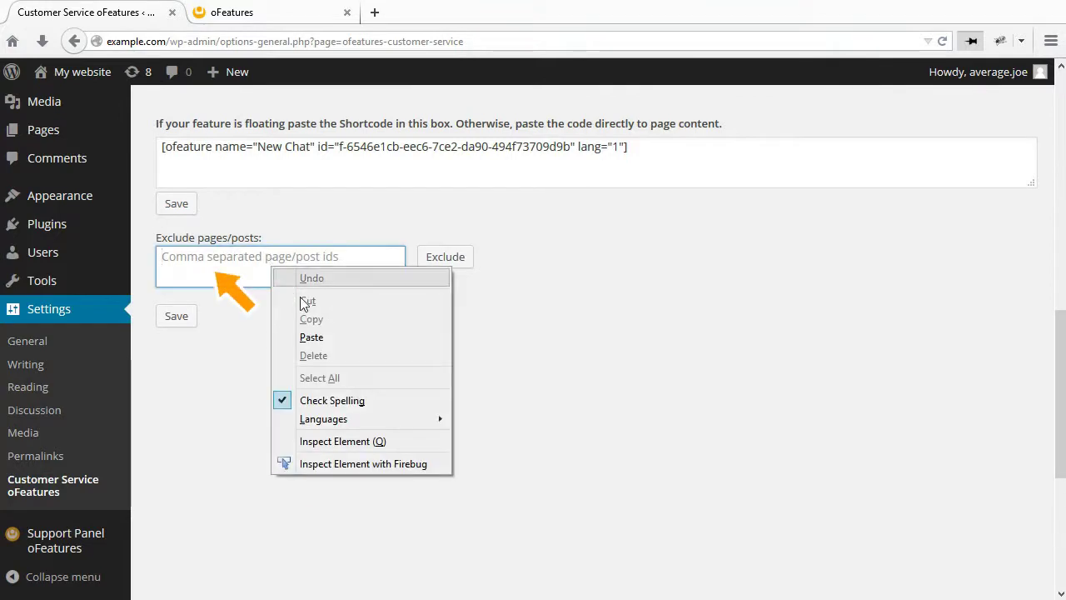
left_click(307, 337)
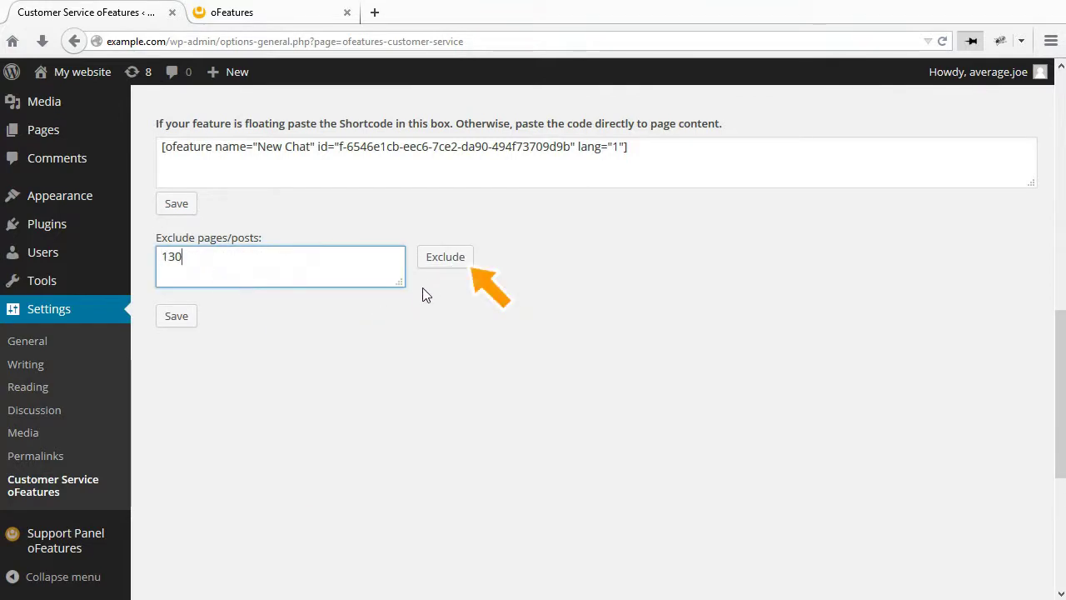
left_click(444, 263)
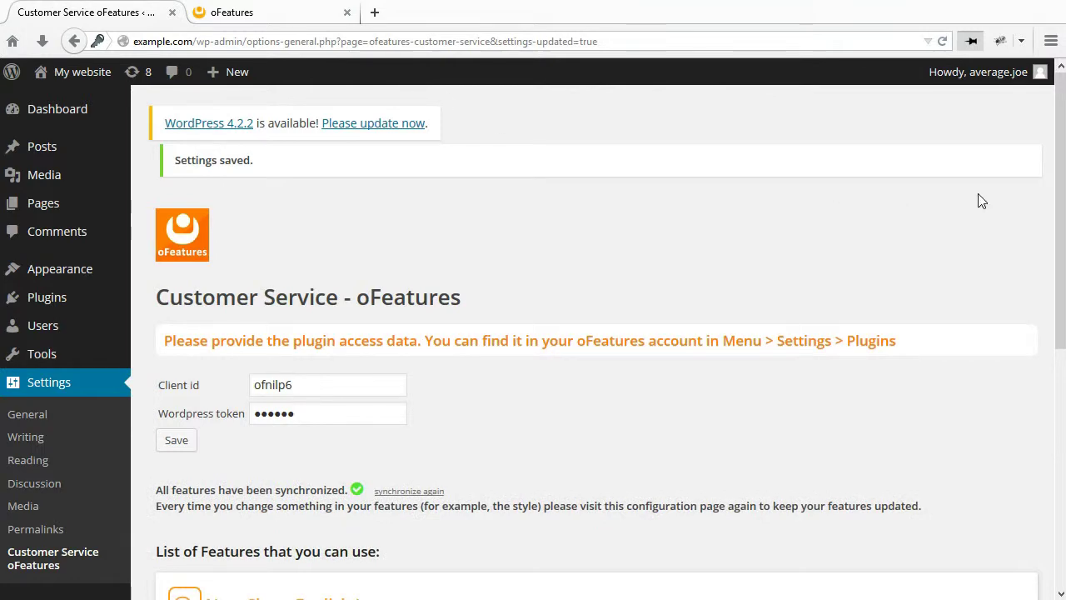
Expand Content on all pages and scroll to the Excluded list showing Sample Page 2 (130)
left_click_drag(1055, 196, 1055, 432)
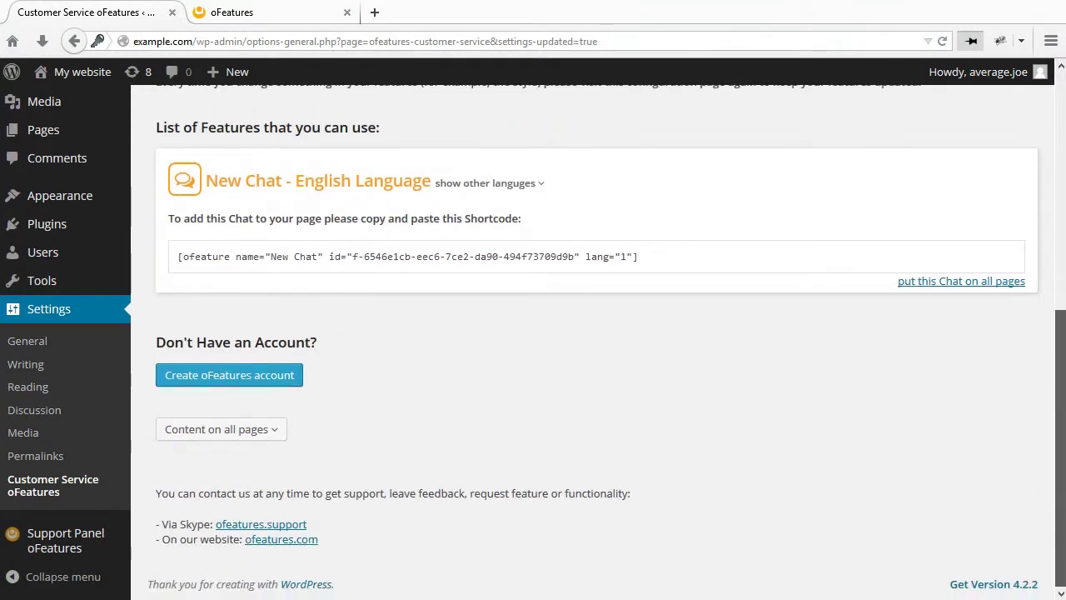
left_click(275, 430)
scroll(278, 432, "down", 3)
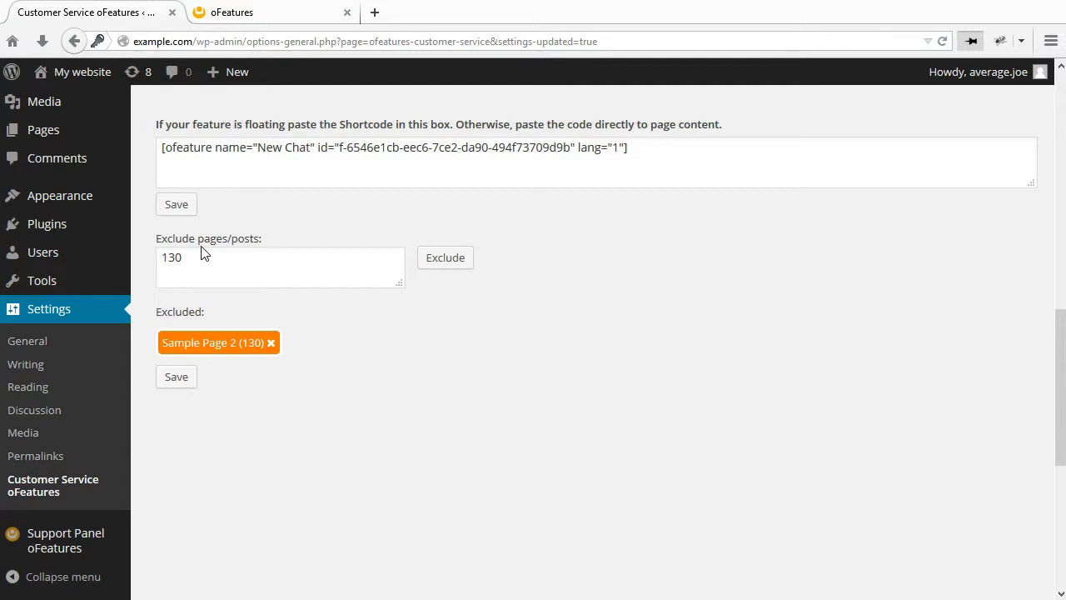
Check the live site: Sample Page 2 lacks the chat, Sample Page and home keep it
right_click(69, 83)
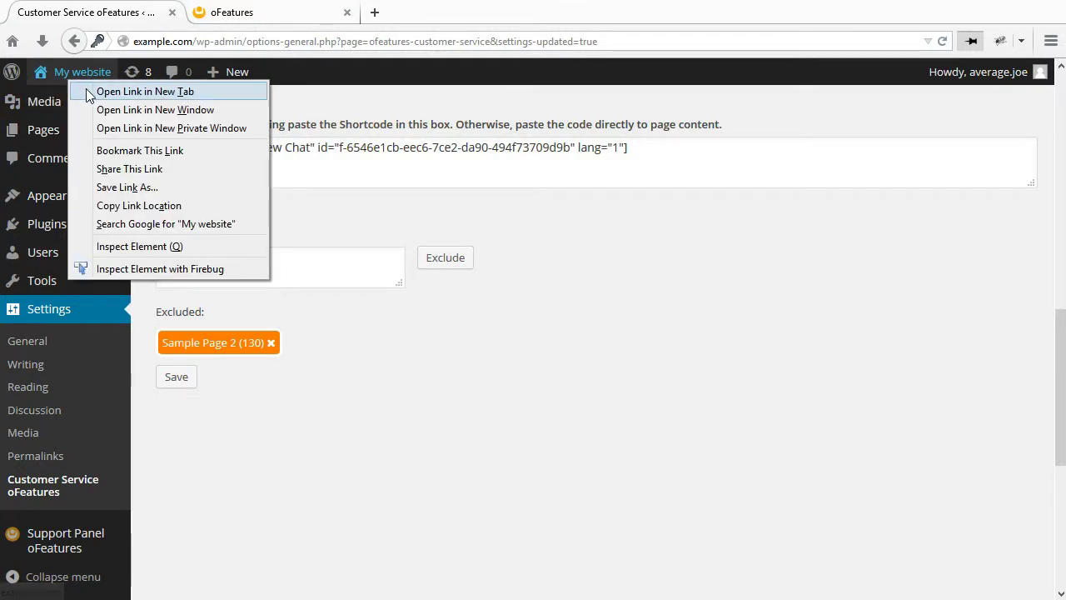
left_click(91, 90)
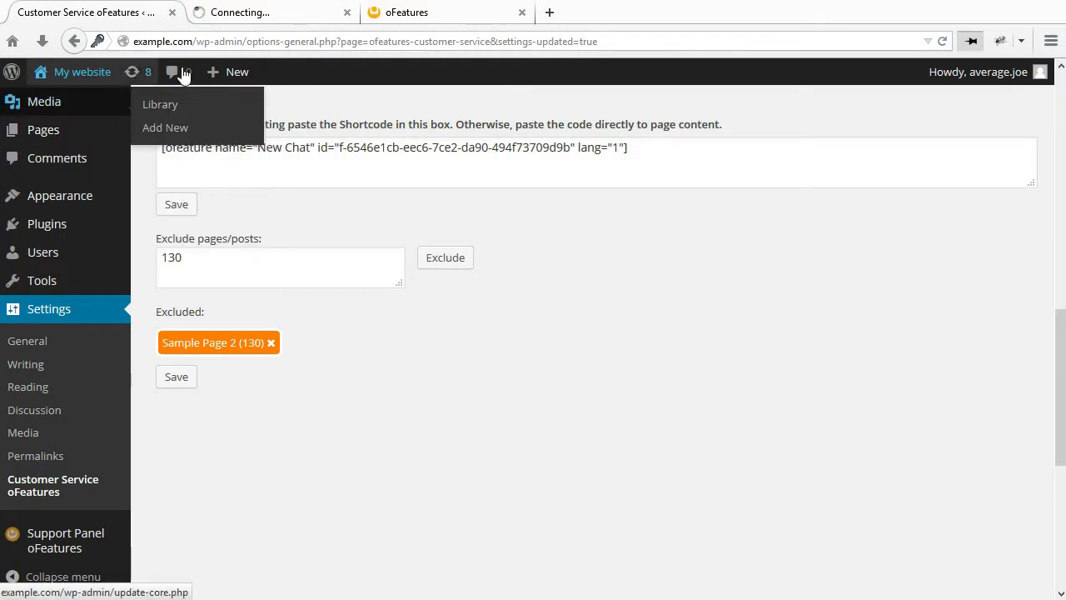
left_click(261, 16)
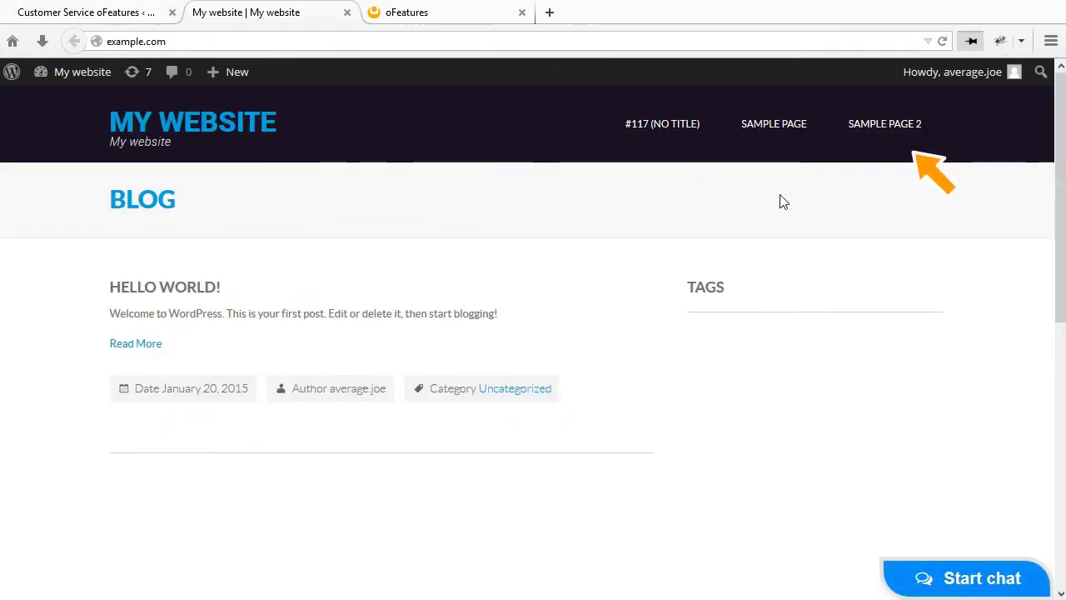
left_click(889, 129)
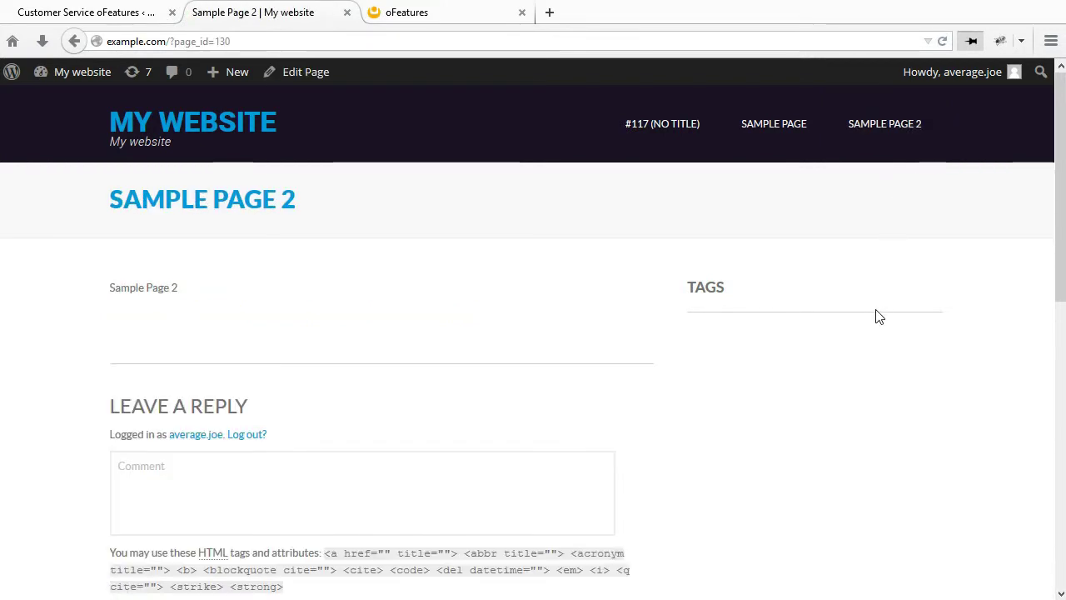
left_click(772, 126)
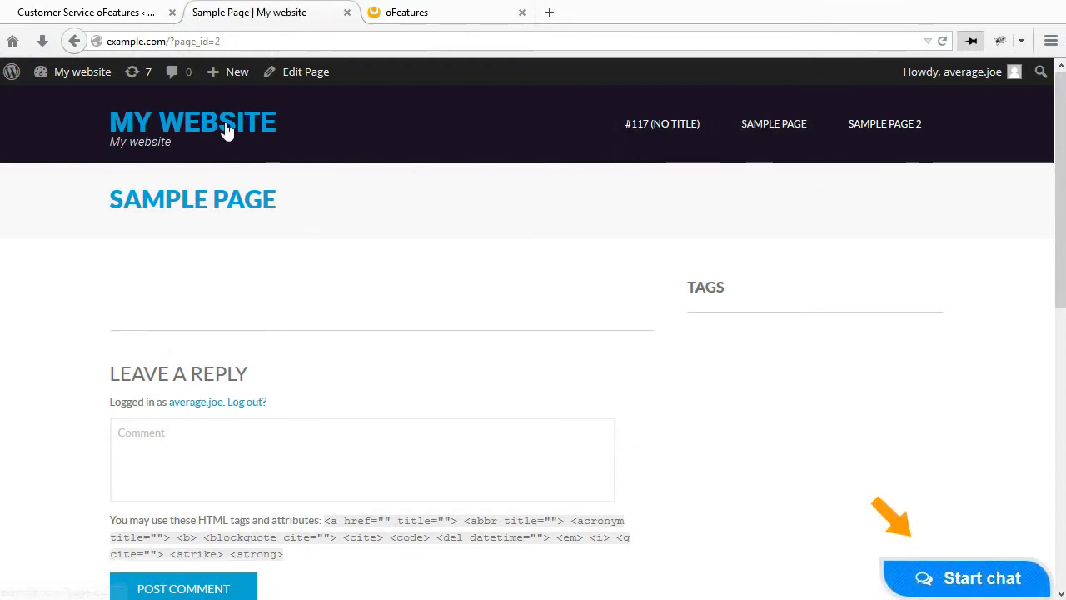
left_click(178, 125)
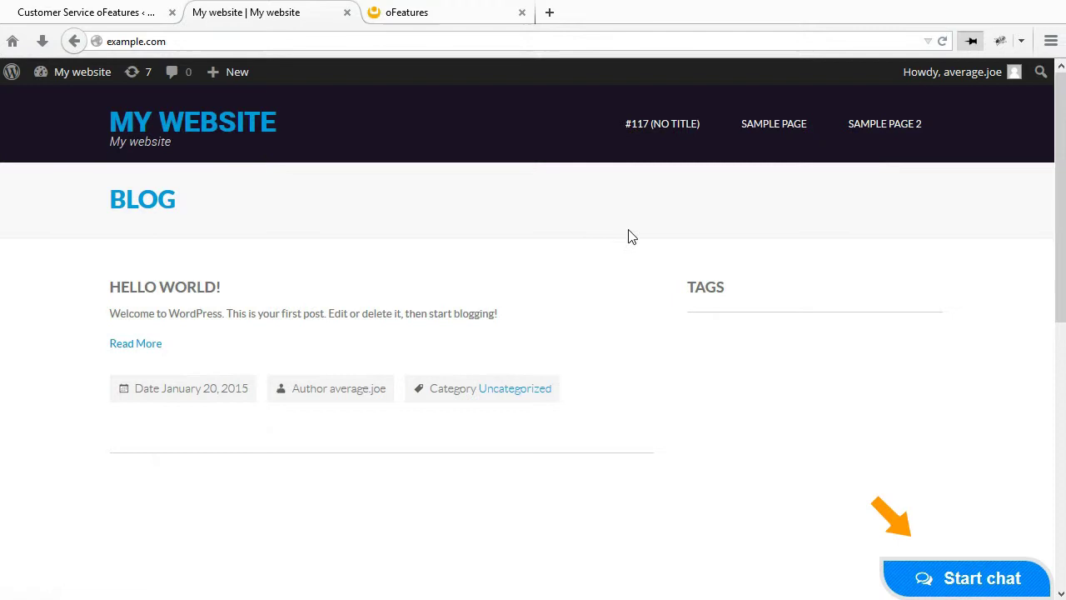
left_click(879, 131)
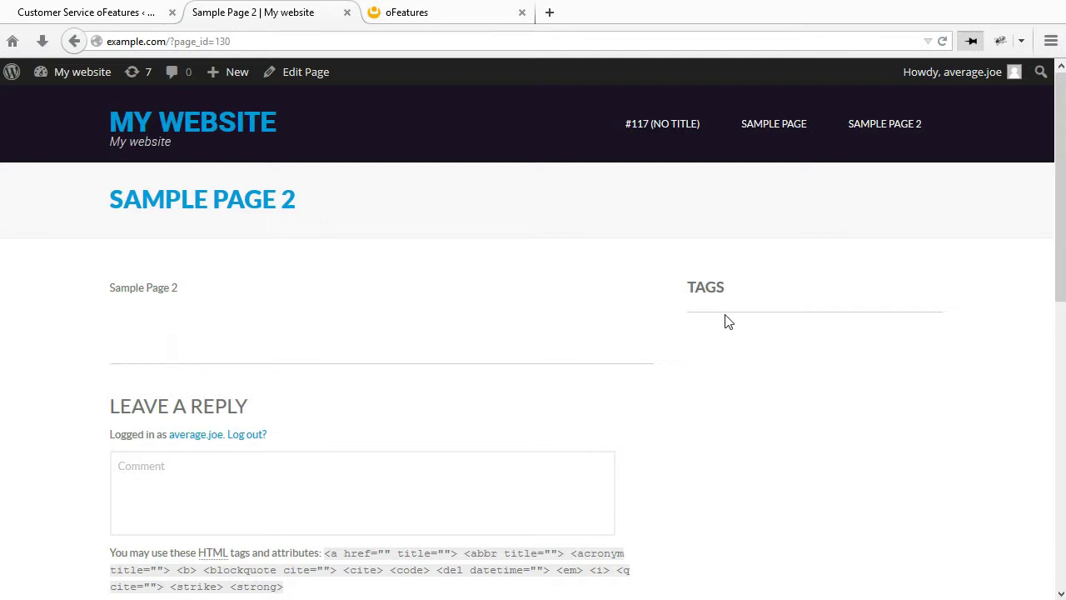
left_click(131, 15)
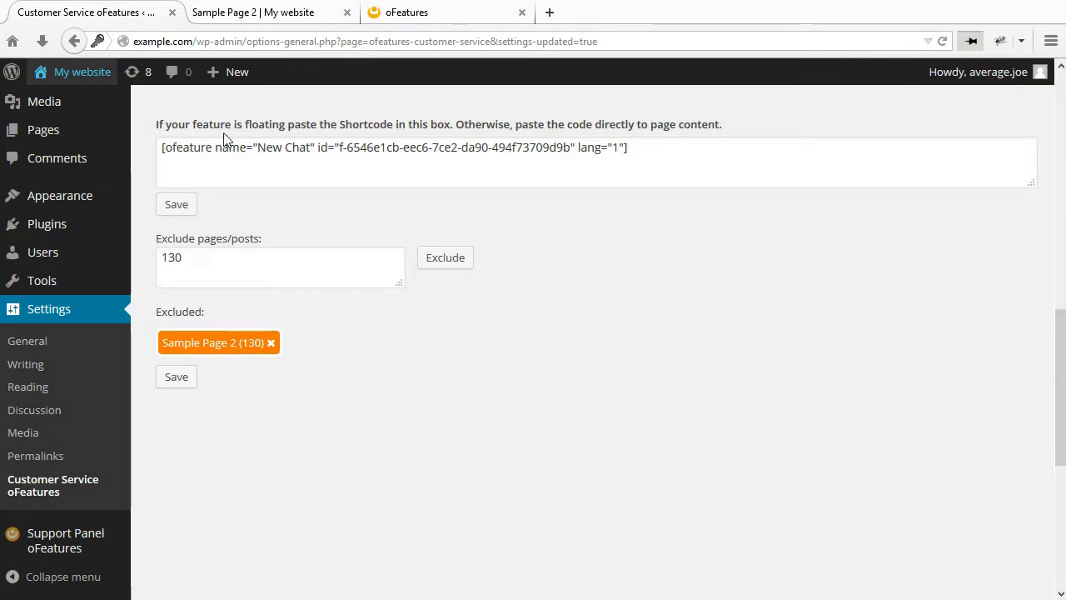
Remove the Sample Page 2 (130) exclusion tag and save the settings
left_click(270, 343)
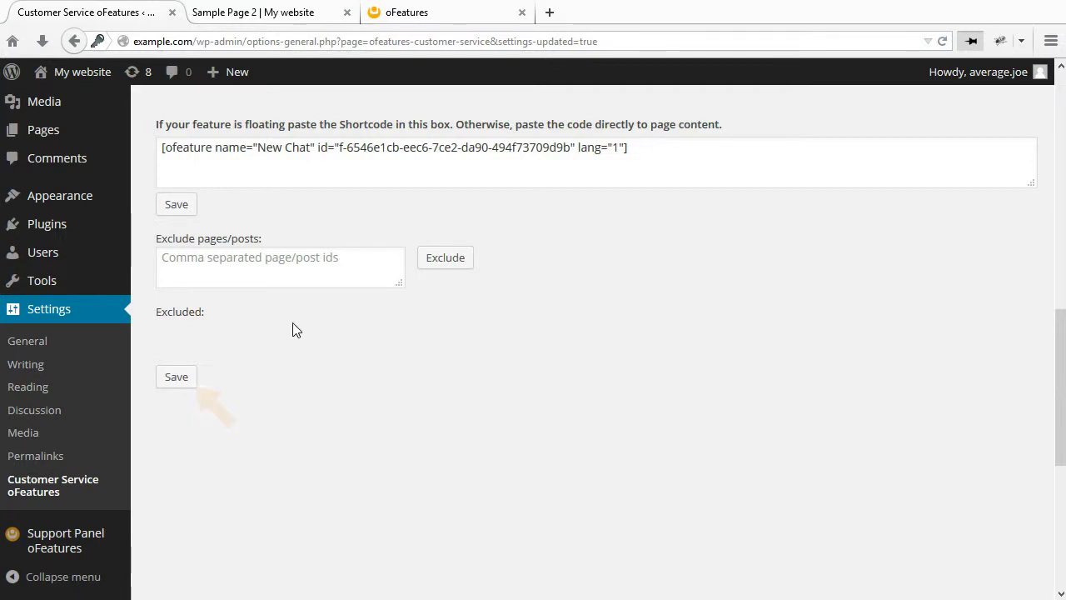
left_click(176, 377)
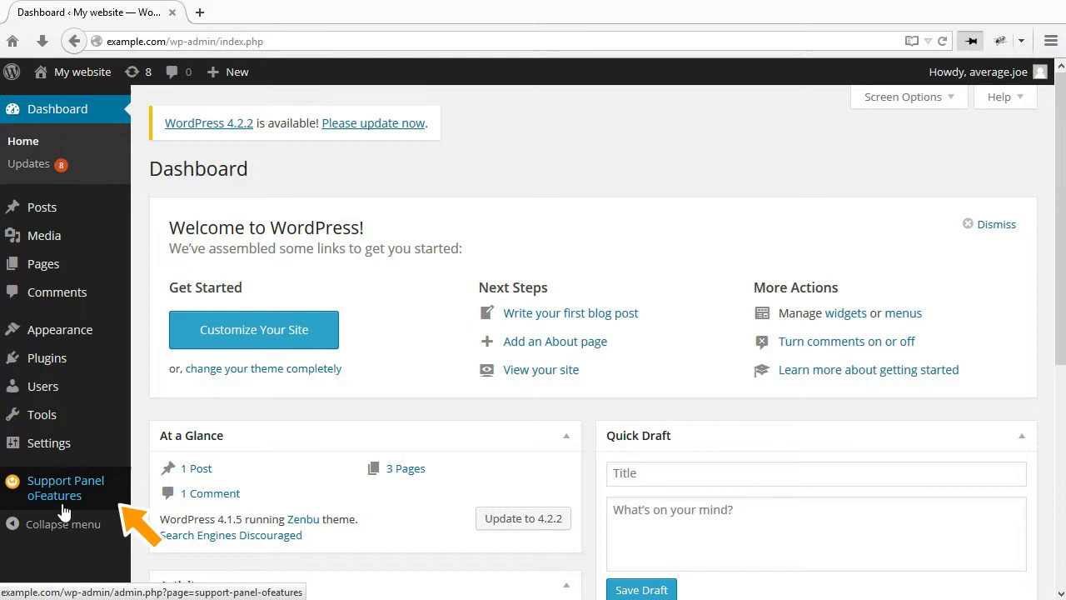
Log in to the oFeatures Support Panel with the saved e-mail, then view its two chat alerts
left_click(65, 500)
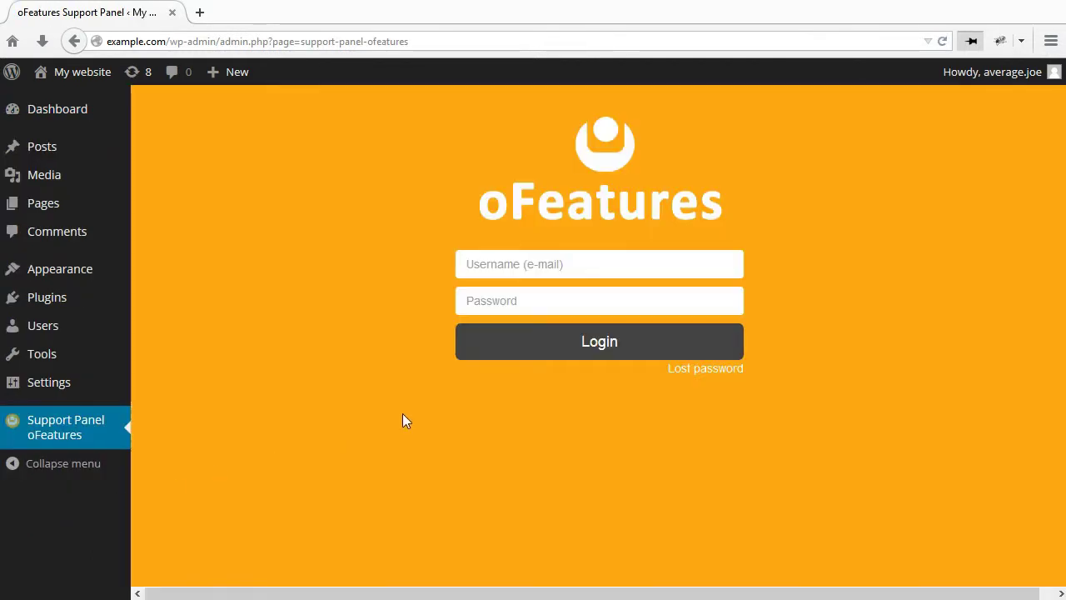
left_click(503, 265)
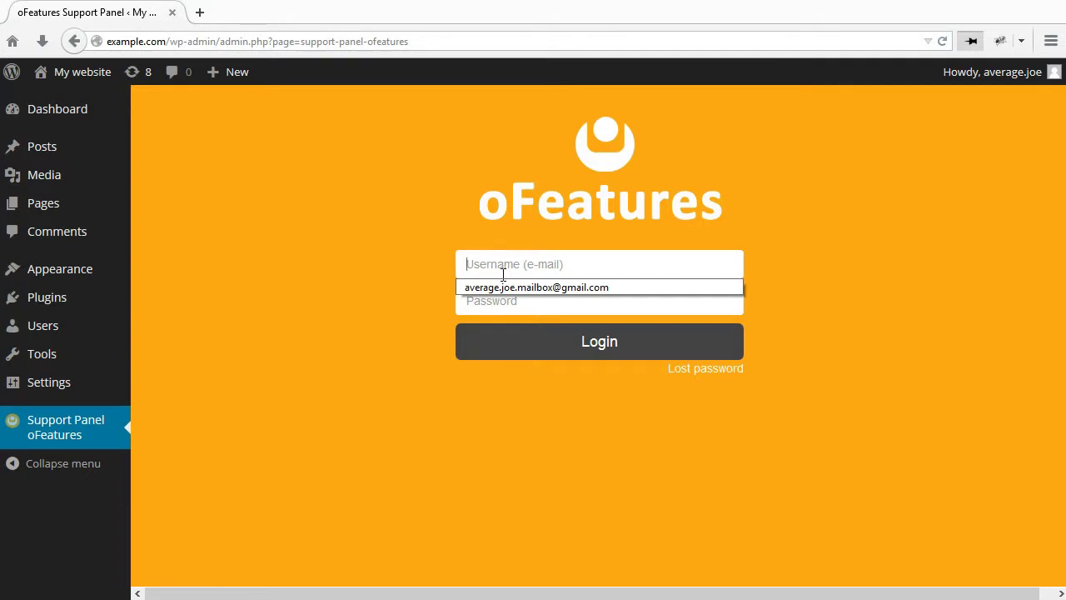
left_click(503, 287)
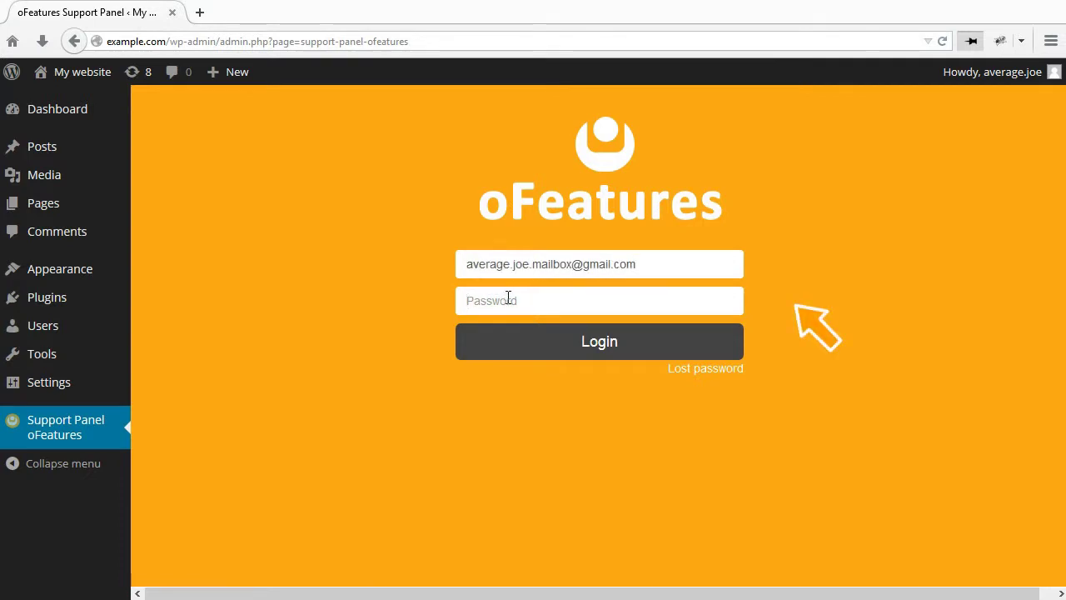
left_click(508, 297)
type("pa")
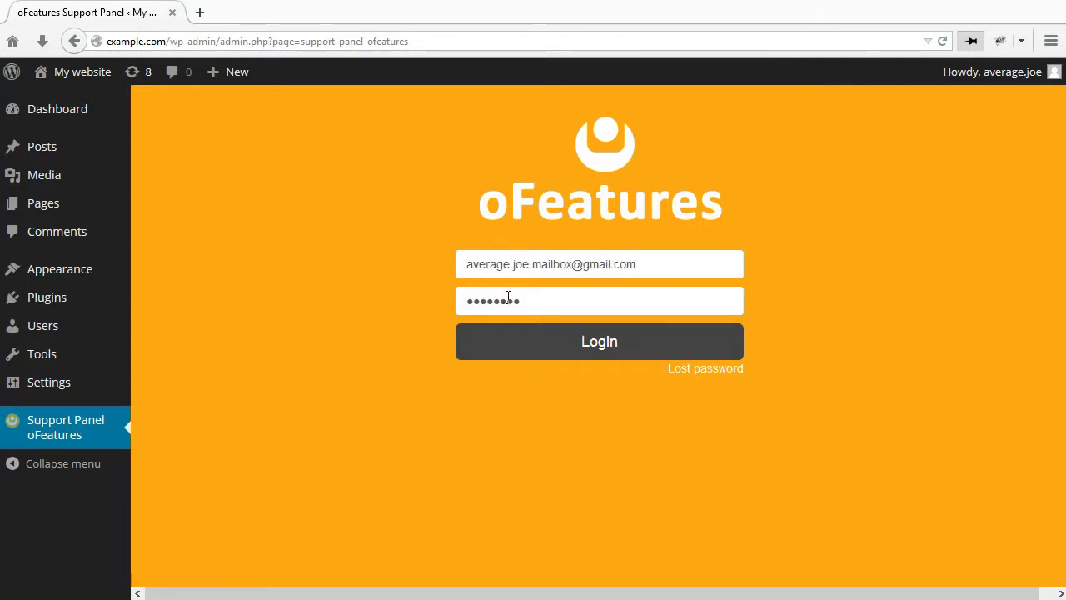
left_click(547, 349)
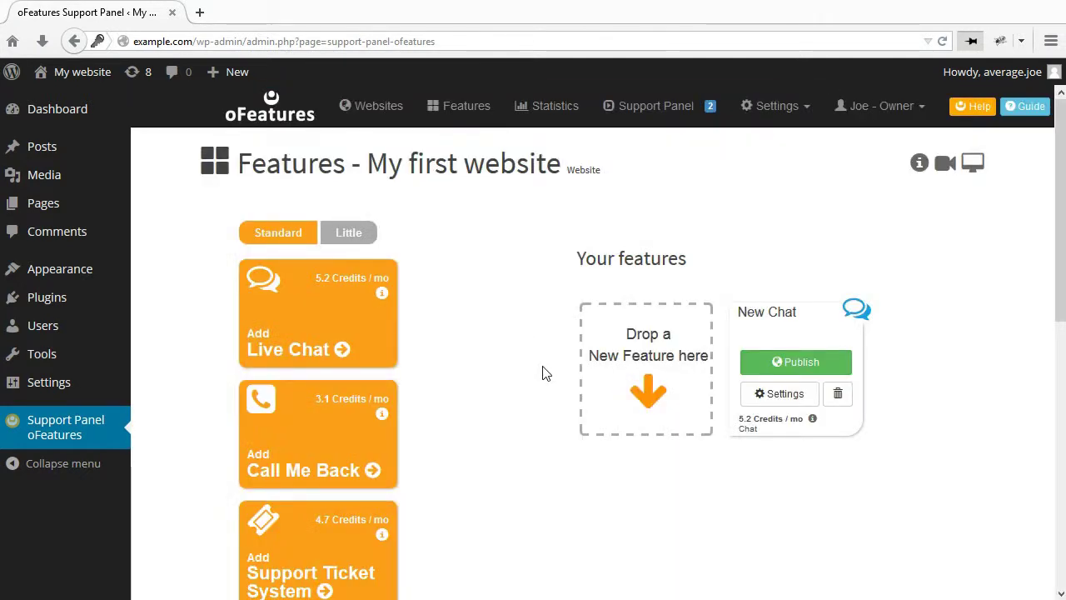
left_click(650, 107)
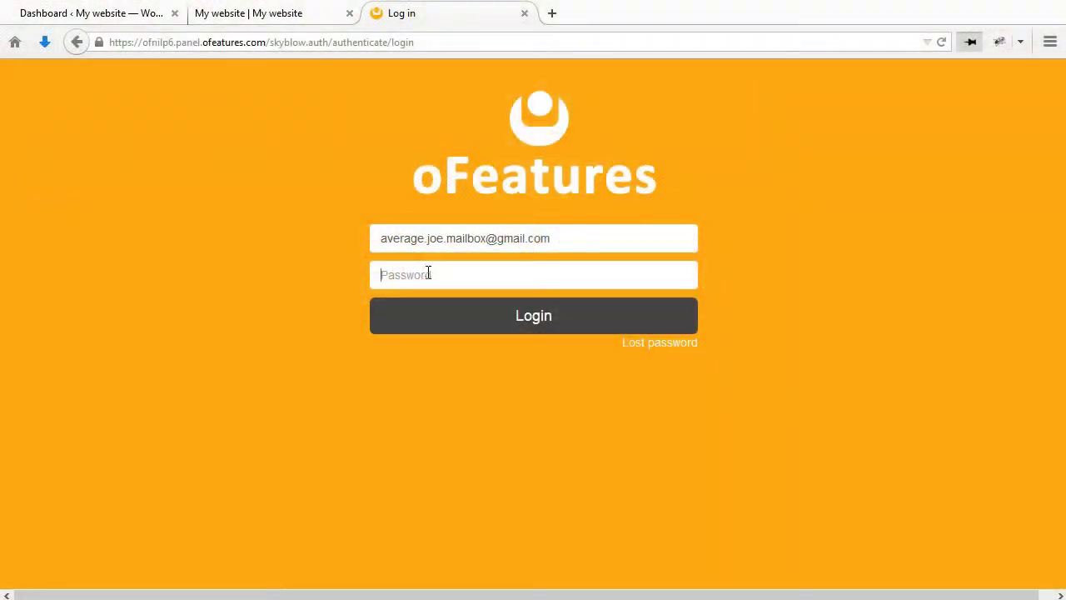
Complete the password, log in to oFeatures, and open New Chat's gear settings
type("a")
left_click(453, 315)
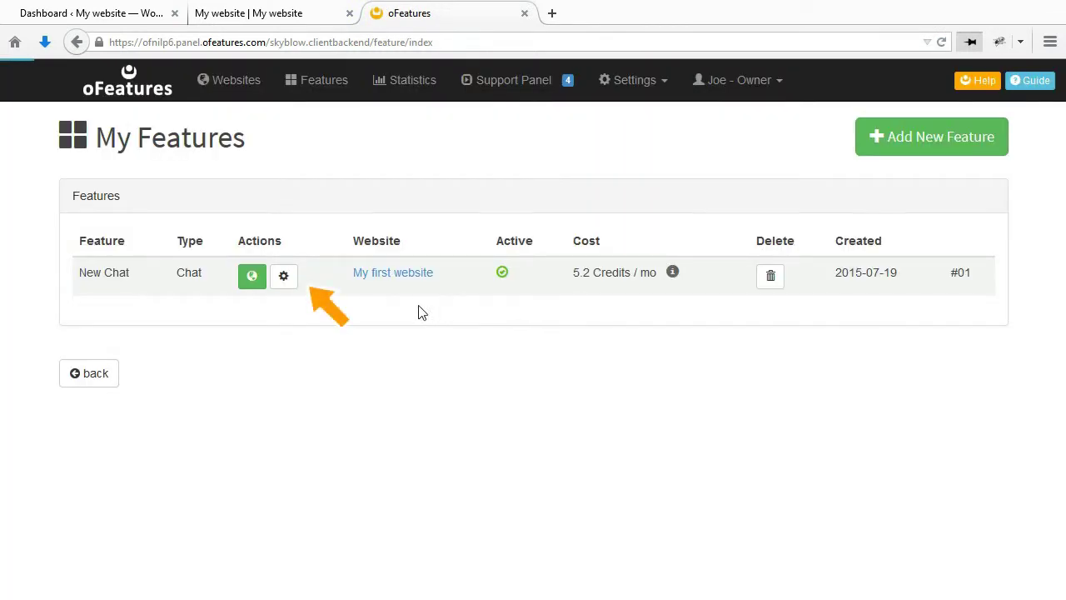
left_click(288, 278)
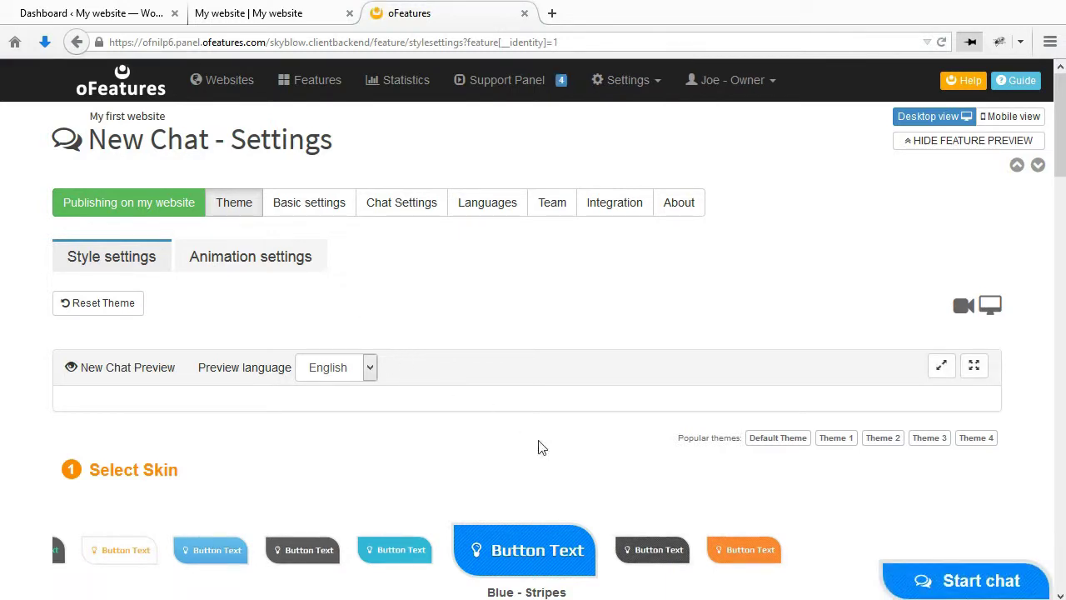
Give the chat button the Orange - Stripes skin, Rounded All But Right Bottom shape and Left Down layout
left_click(750, 558)
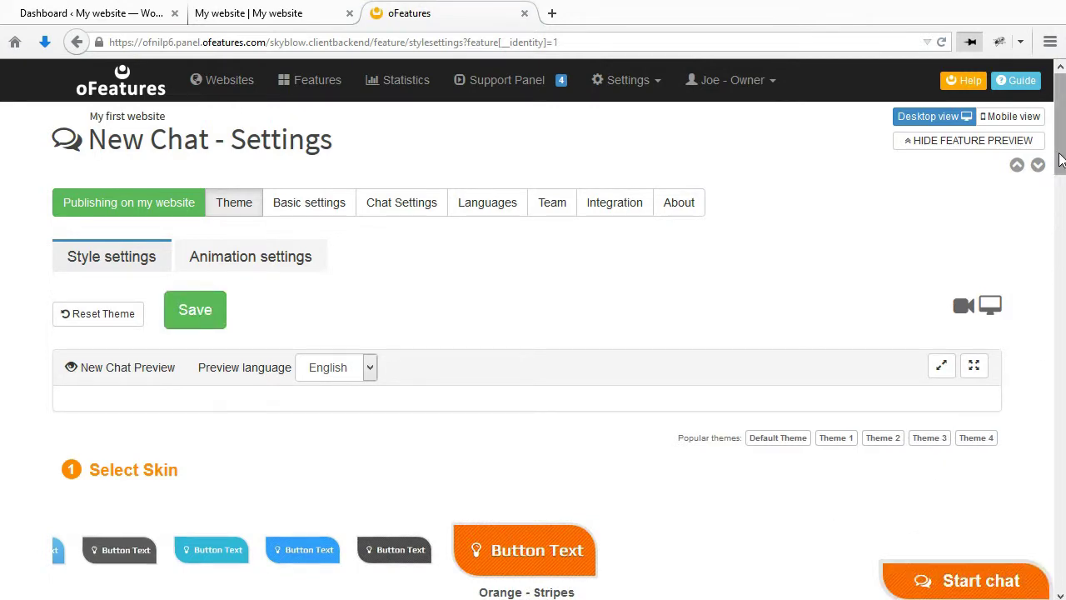
left_click_drag(1062, 175, 1062, 294)
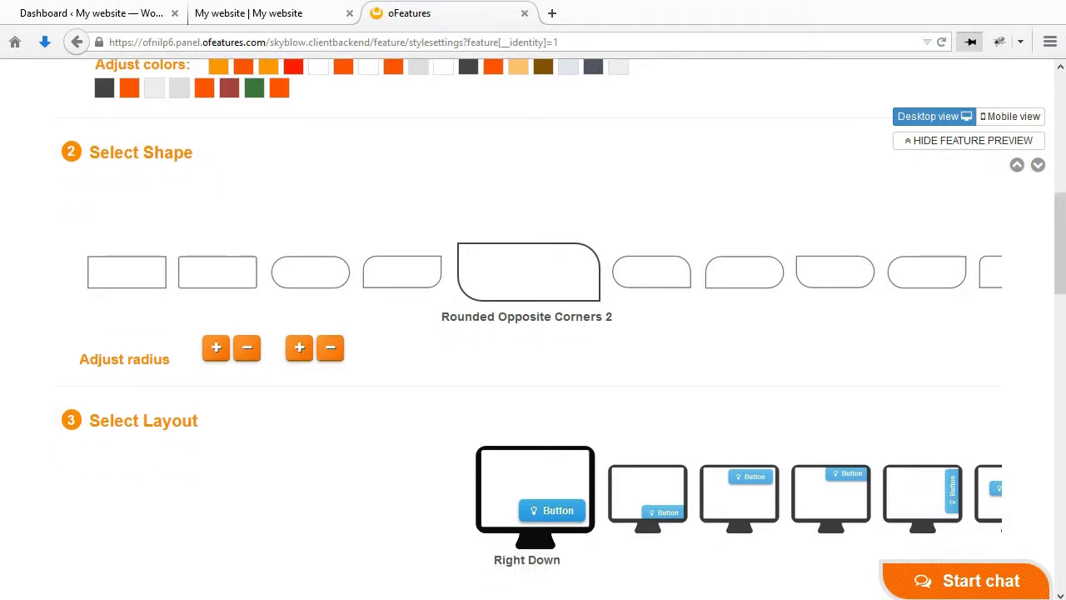
left_click(650, 279)
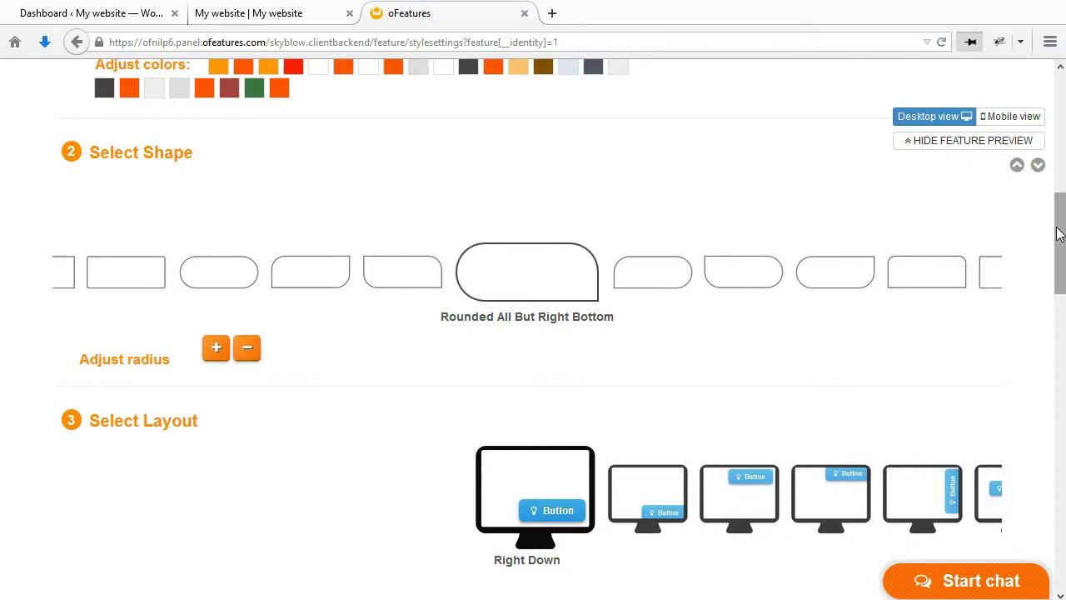
left_click_drag(1058, 234, 1059, 270)
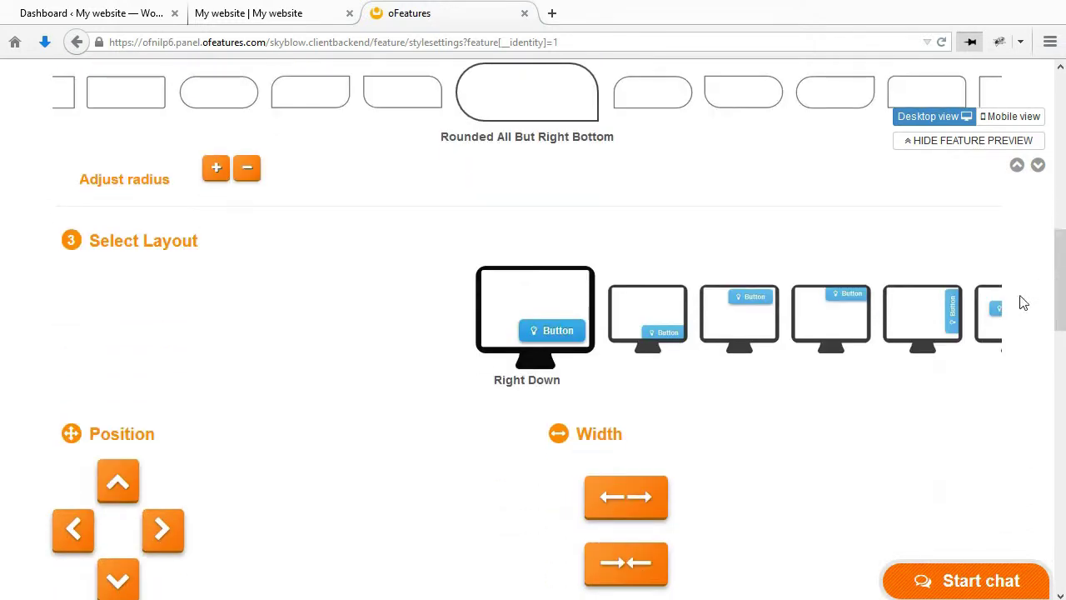
left_click(992, 323)
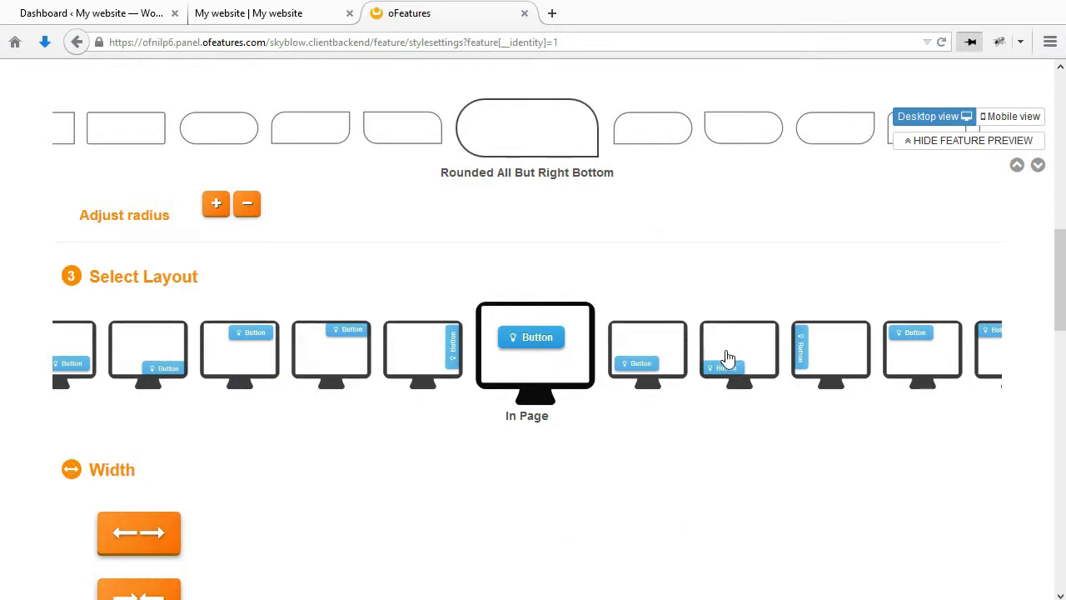
left_click(657, 360)
scroll(658, 359, "down", 1)
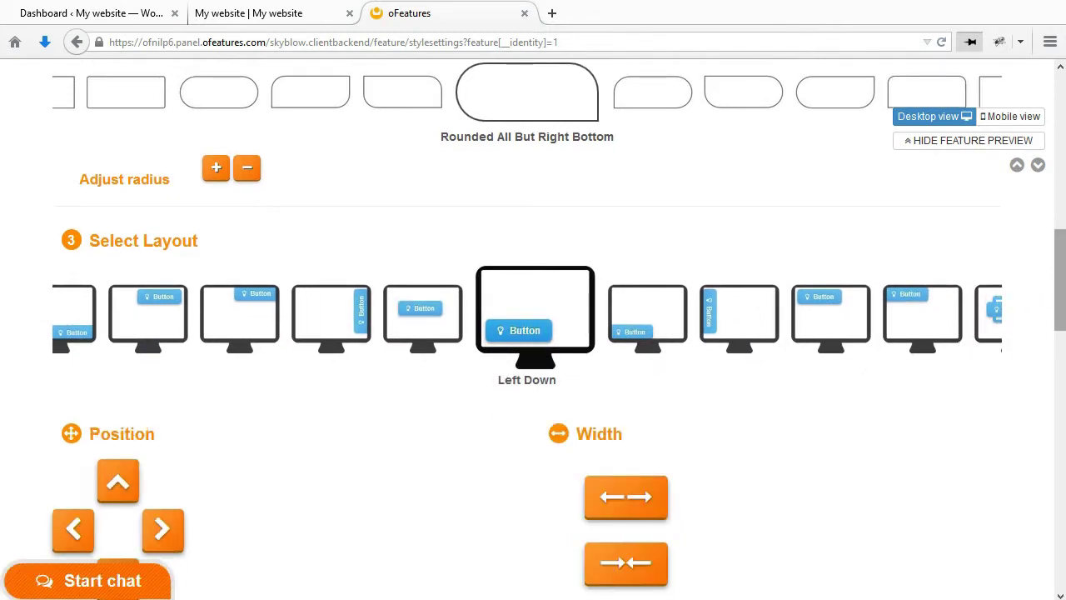
mouse_move(1060, 269)
left_mouse_down()
mouse_move(1056, 327)
mouse_move(1056, 300)
left_mouse_up()
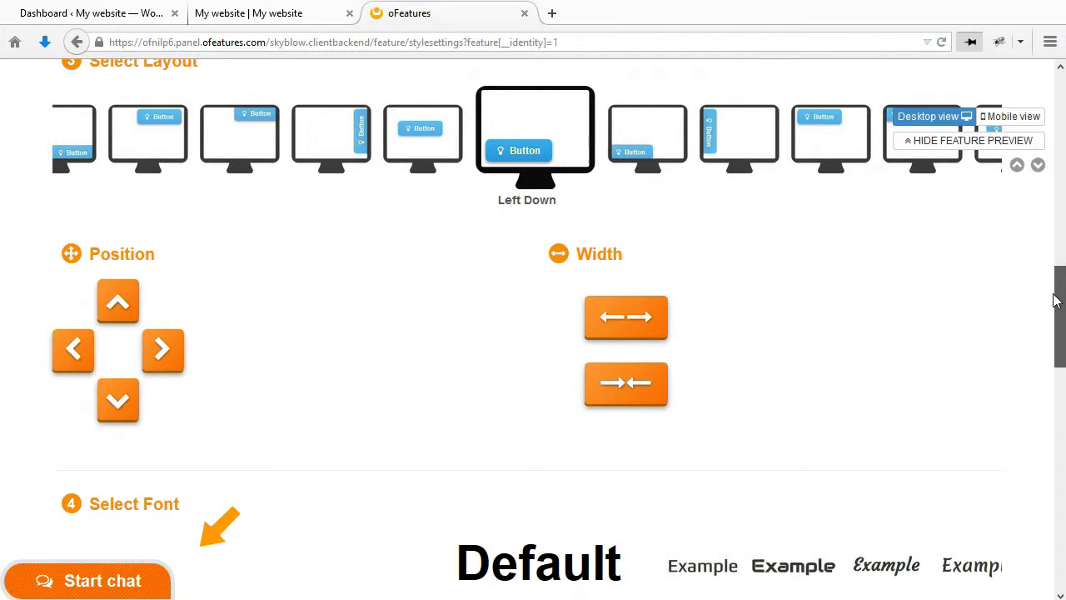
Start a preview chat, then end it and dismiss the rating panel
left_click(117, 591)
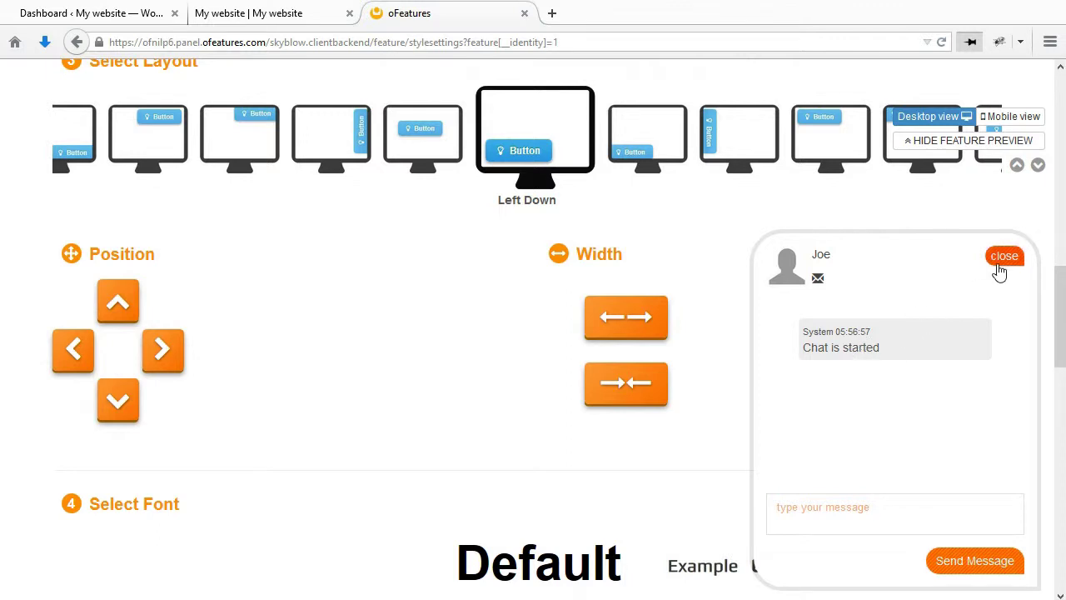
left_click(1003, 258)
left_click(1003, 291)
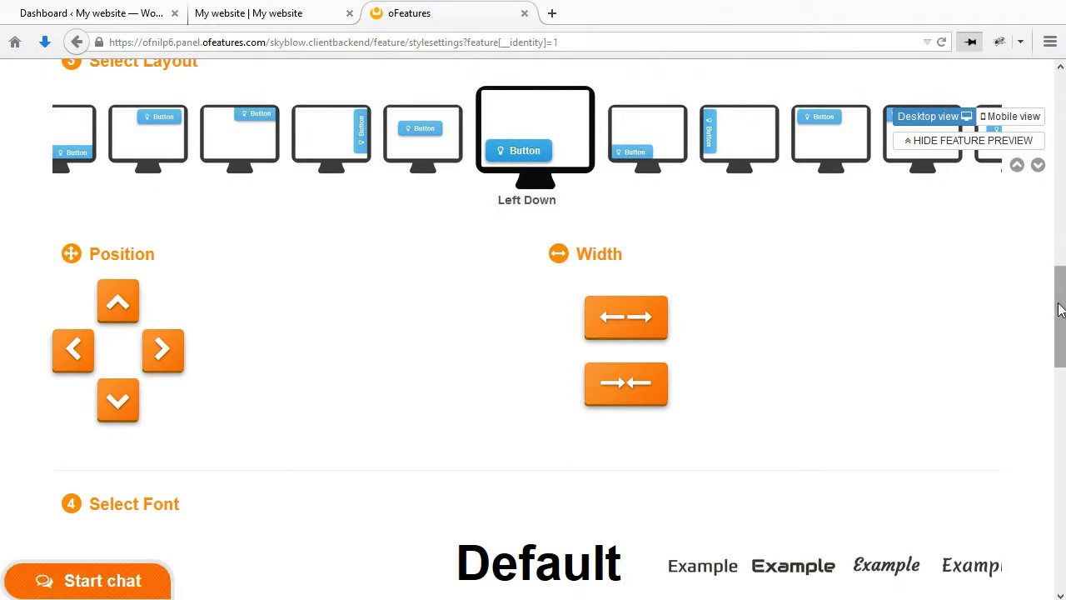
left_click_drag(1060, 304, 1063, 124)
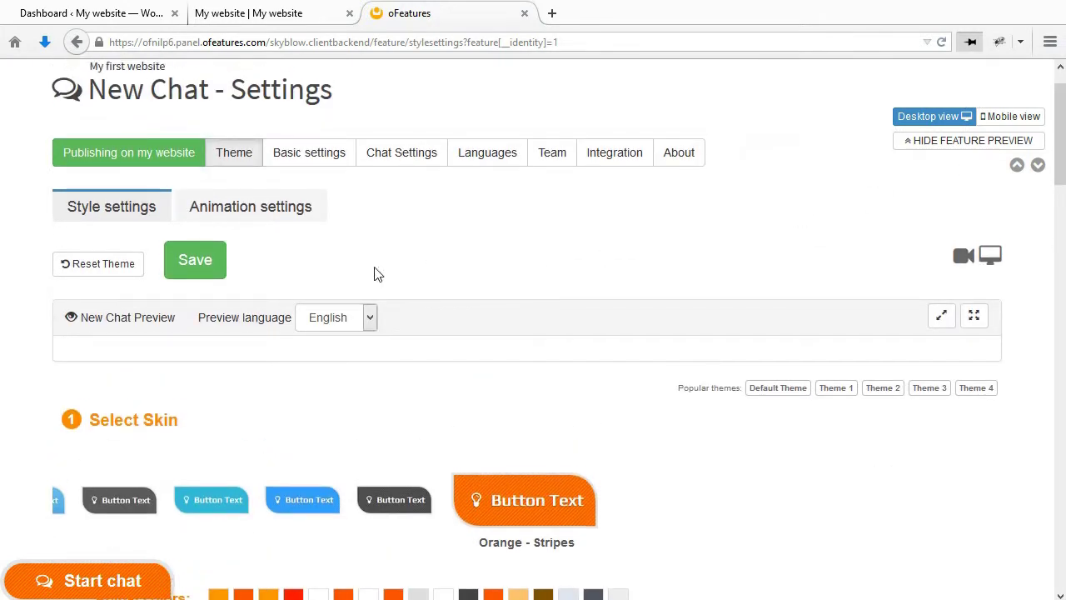
Save the new chat style and reload the live site, which still shows the blue chat button
left_click(213, 263)
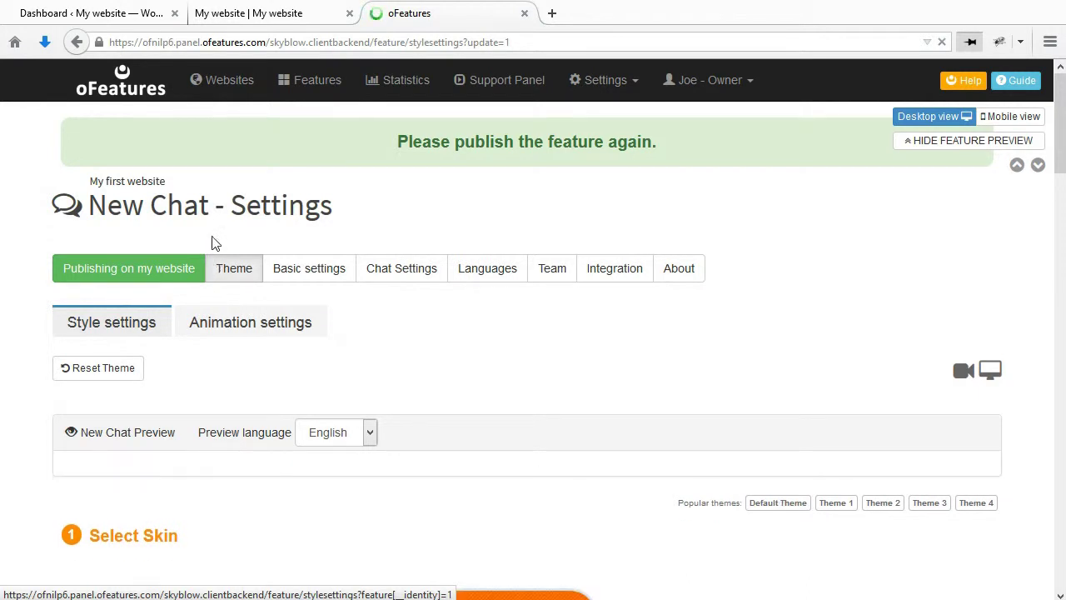
left_click(267, 23)
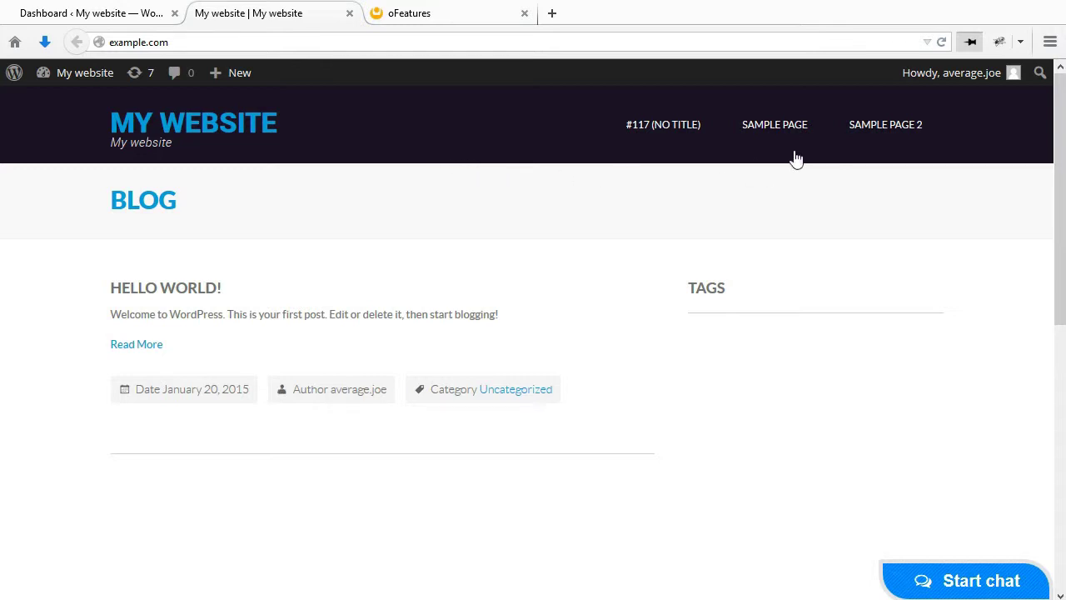
left_click(942, 43)
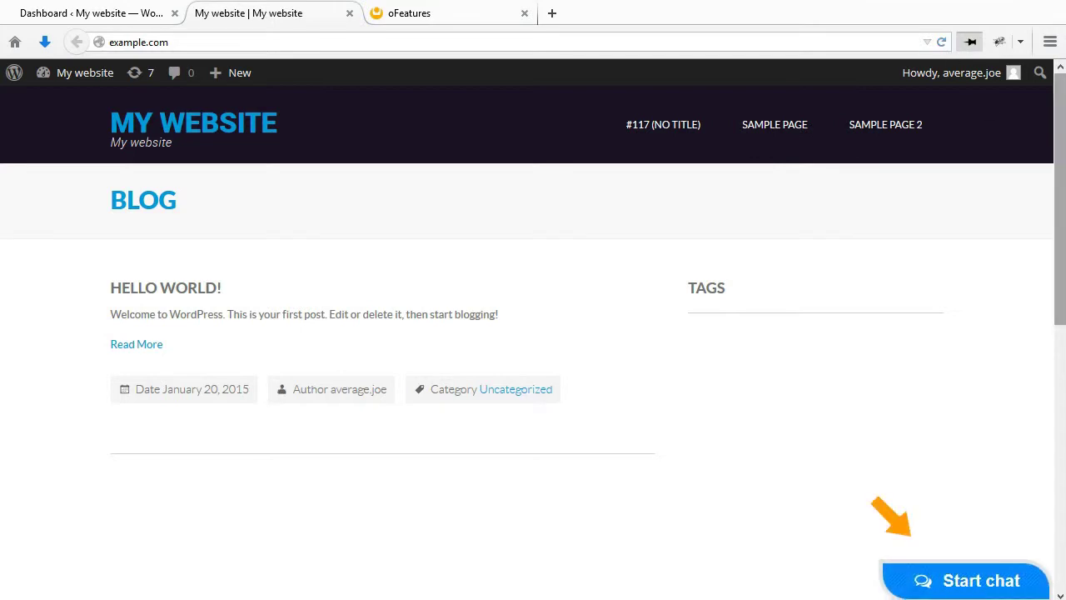
left_click_drag(1059, 198, 1058, 249)
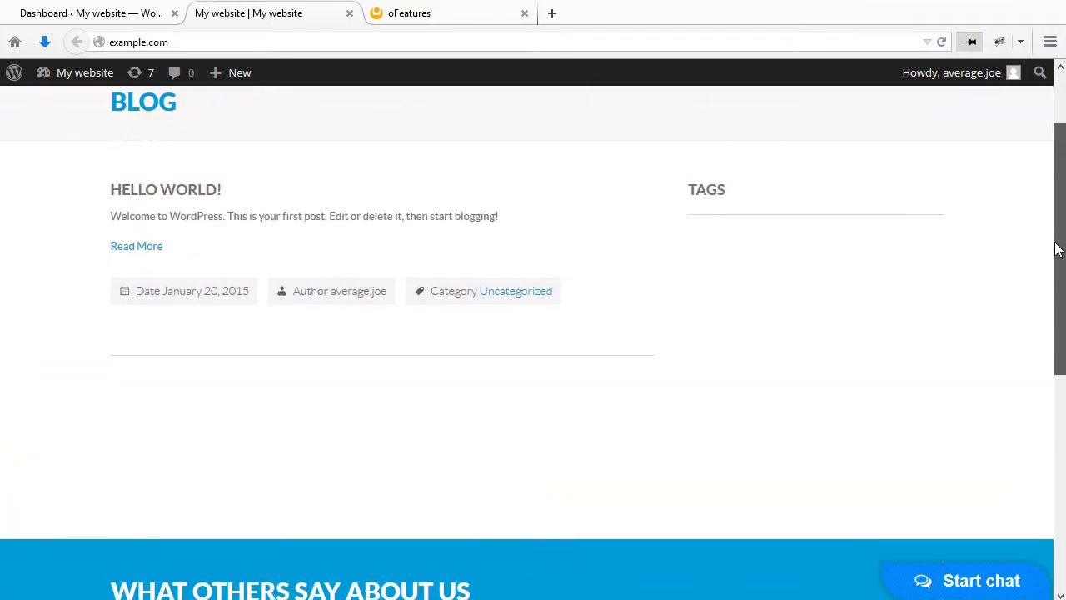
scroll(1058, 249, "up", 2)
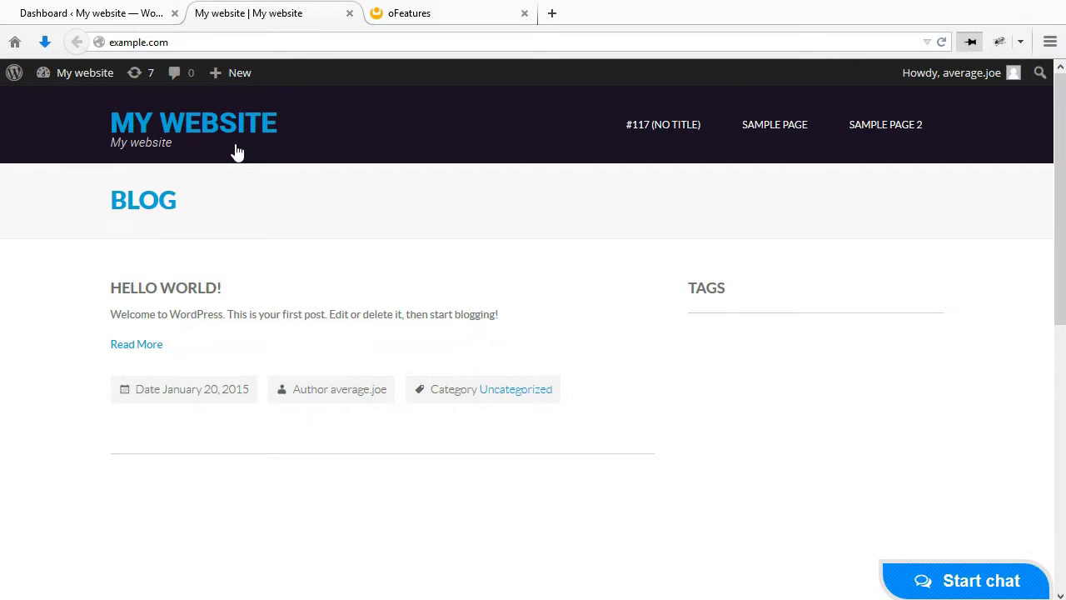
Visit Settings > Customer Service oFeatures to resync, then reload the live site for the orange button
left_click(137, 17)
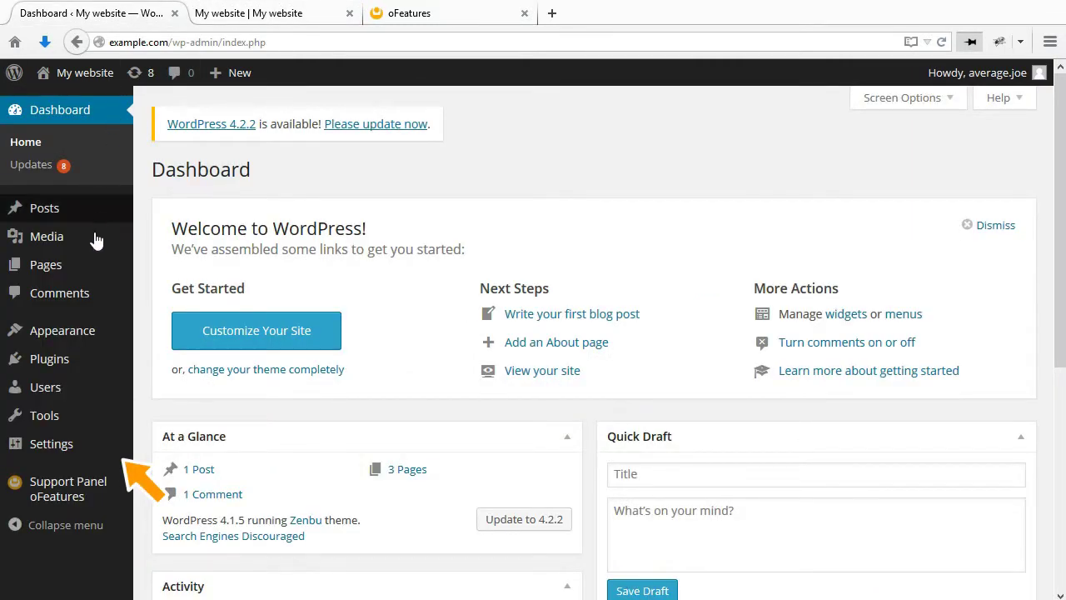
mouse_move(52, 443)
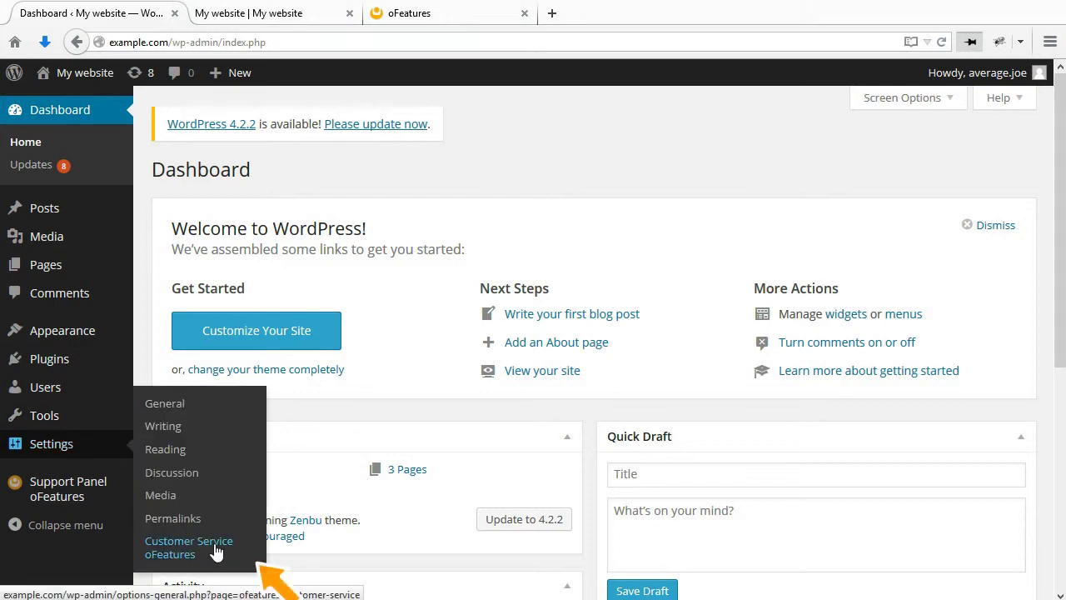
left_click(215, 548)
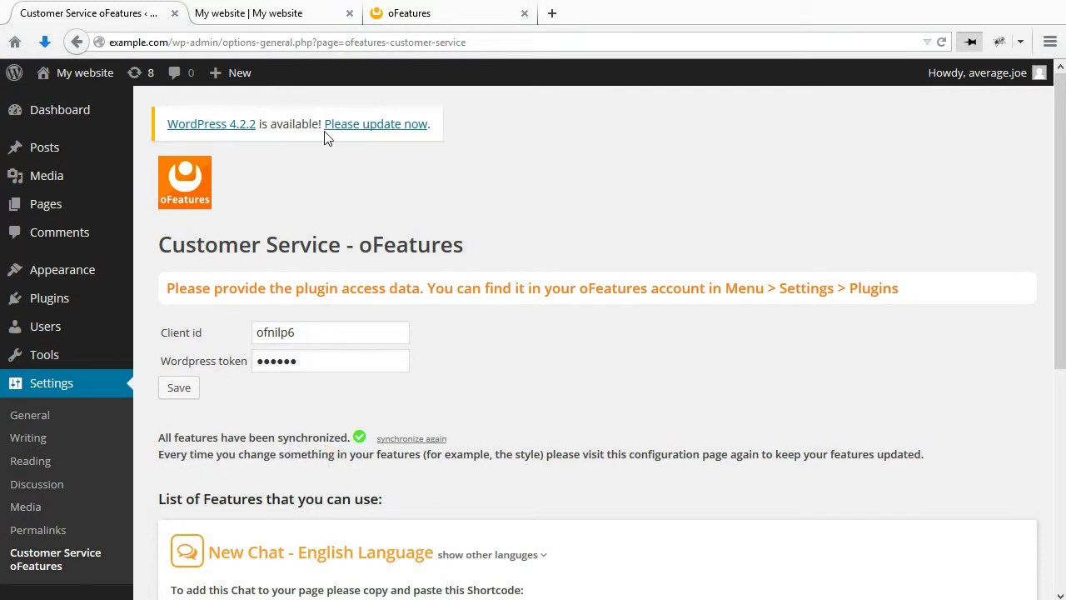
left_click(300, 13)
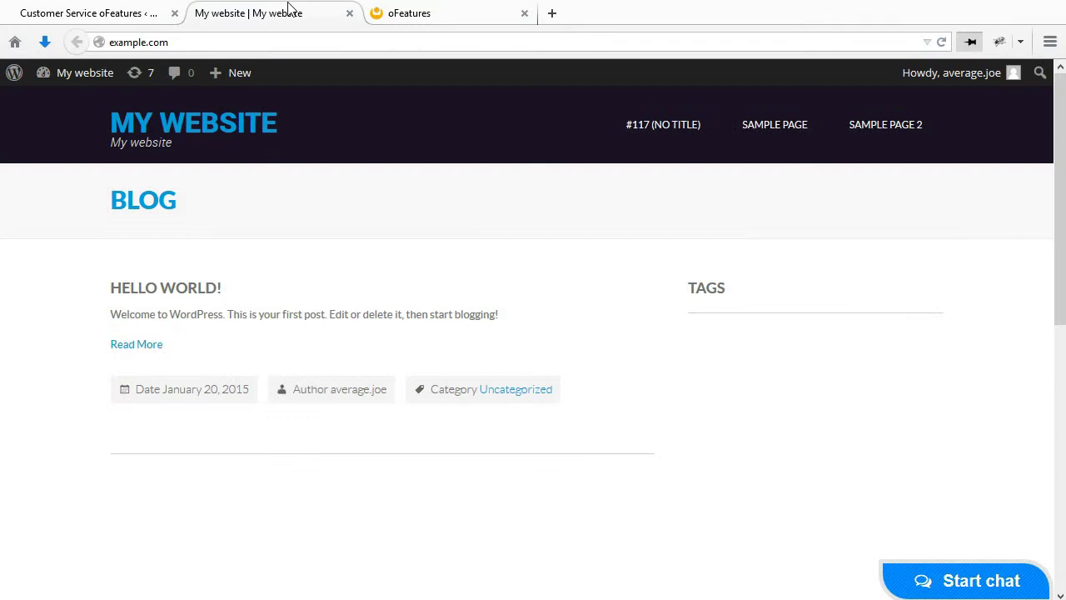
left_click(941, 42)
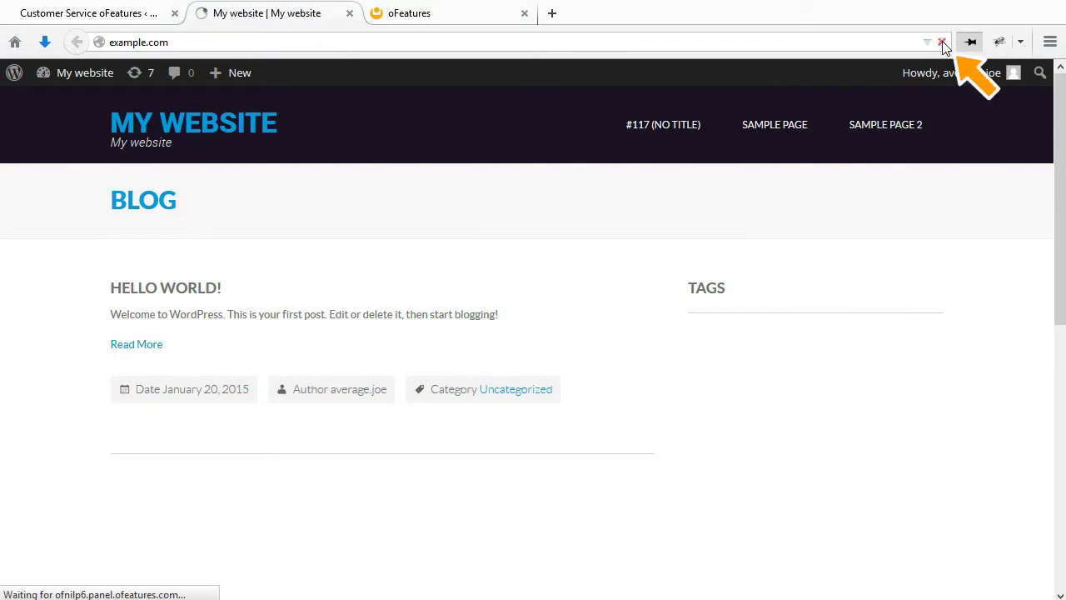